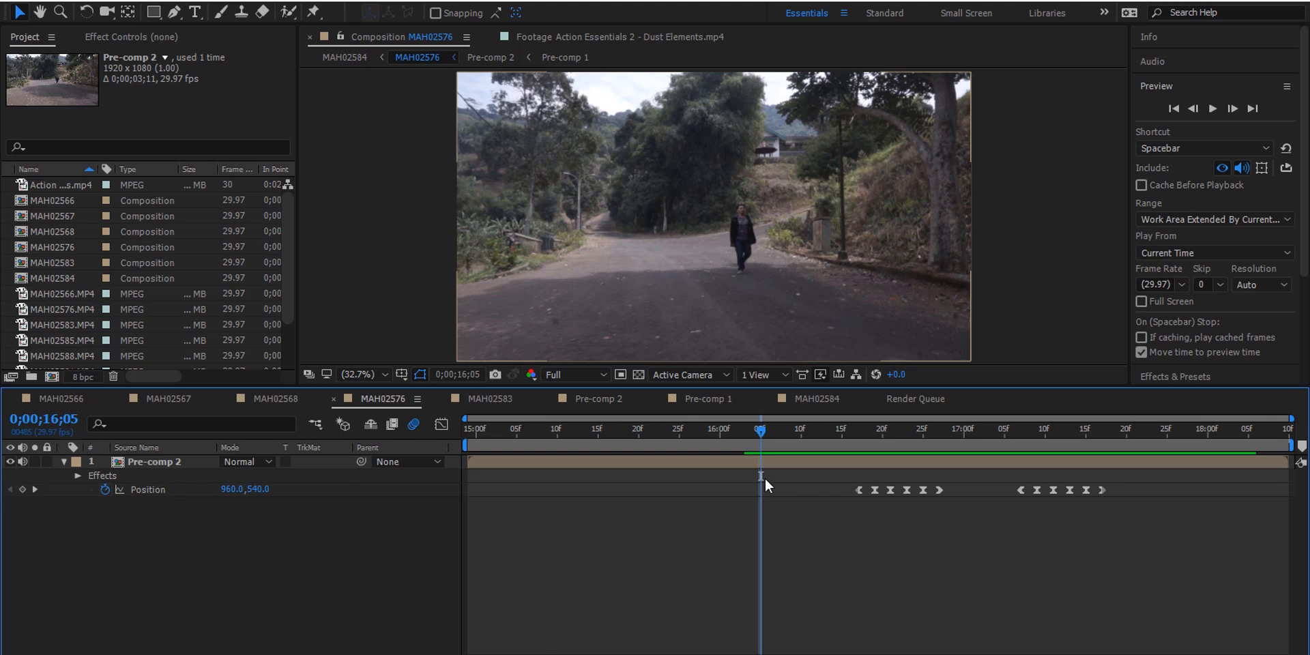
- Play back the finished lightning shot in the MAH02576 composition
key(space)
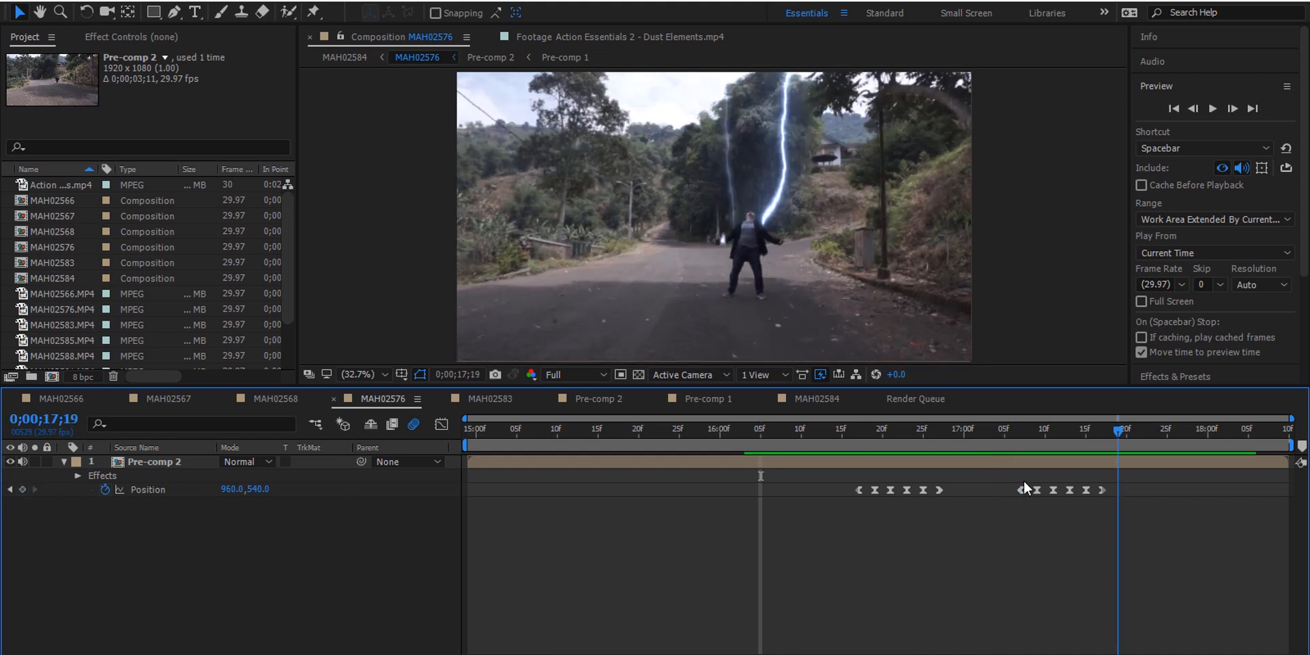
drag(1095, 490, 763, 492)
key(space)
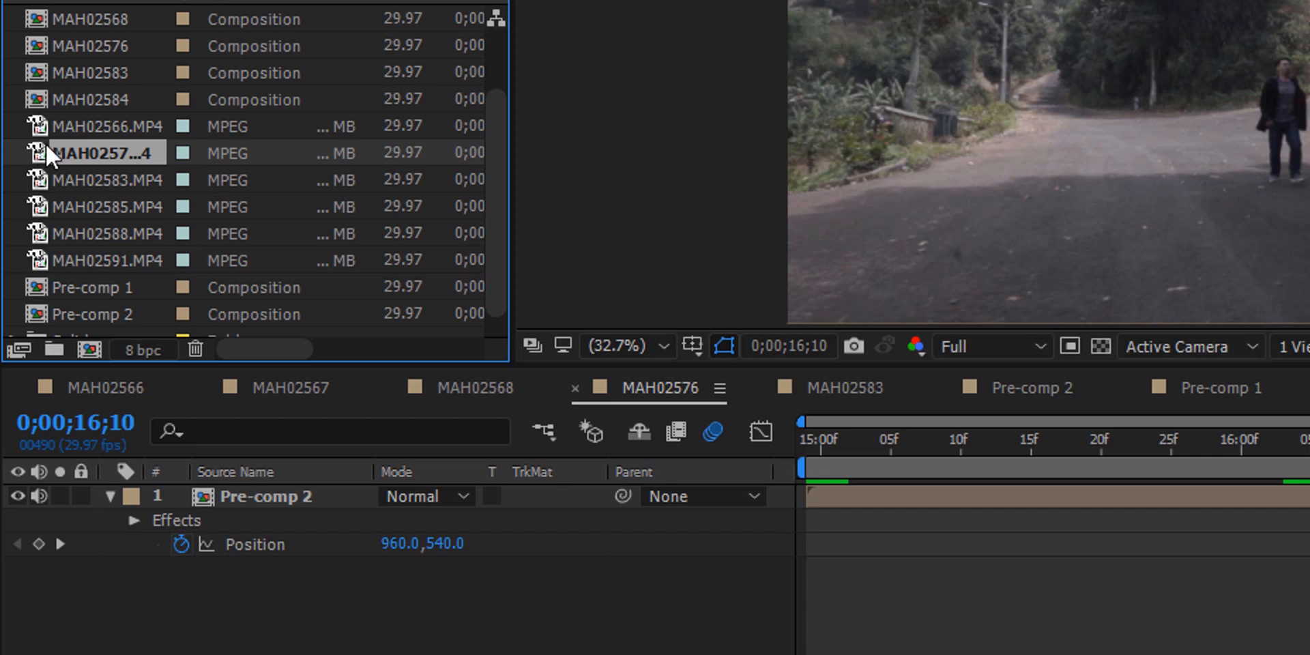
- Create a new composition from the MAH02576.MP4 footage and set the current time to 0;00;07;00
drag(48, 151, 86, 348)
drag(812, 435, 735, 436)
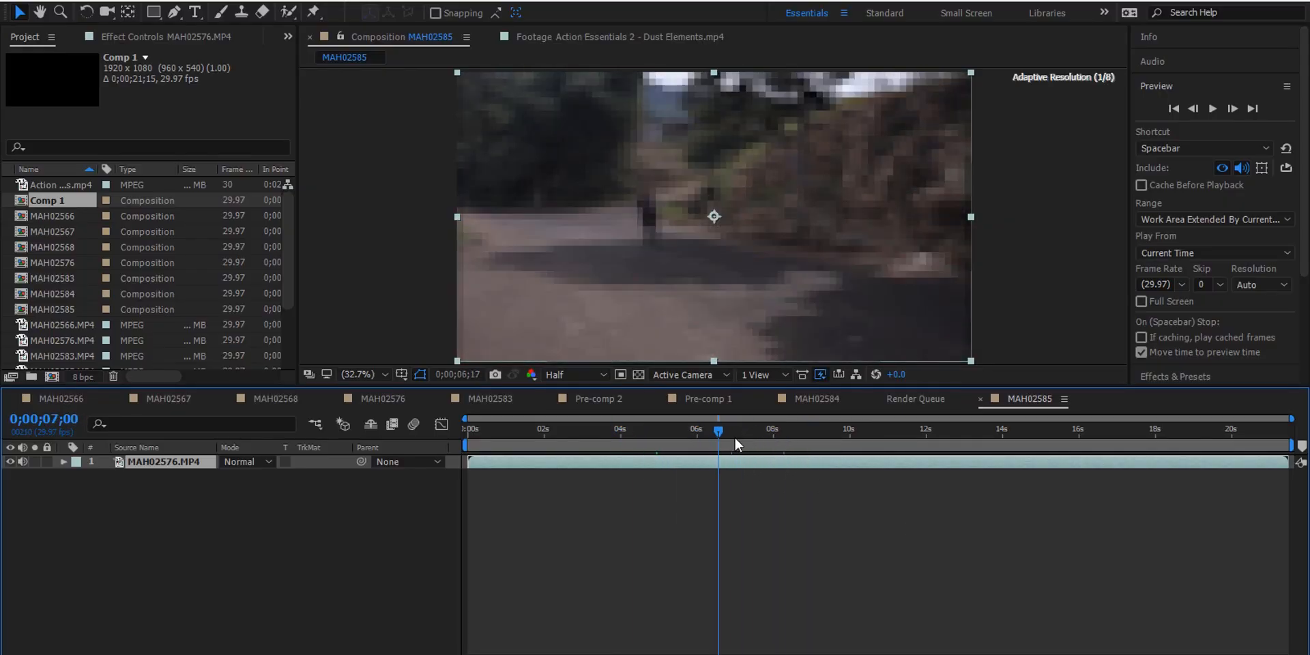
- Try Full preview resolution while scrubbing the footage to 0;00;11;08, and return to Half resolution
click(583, 374)
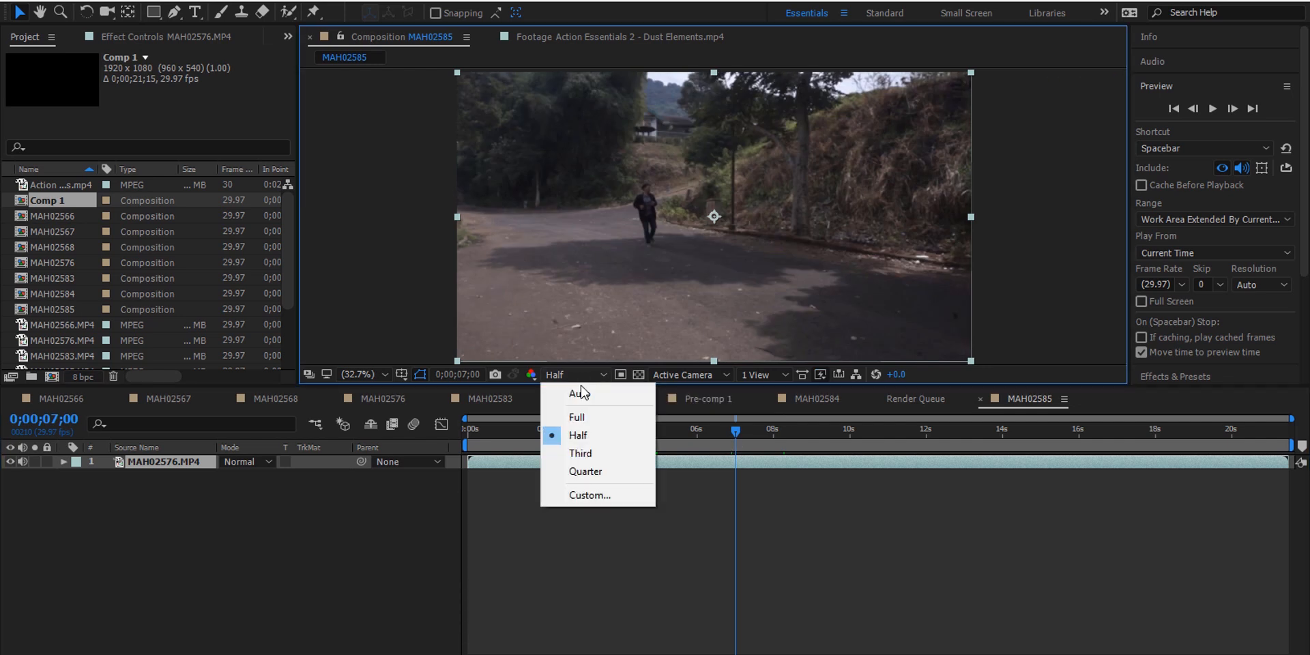
click(579, 418)
drag(761, 426, 897, 456)
click(583, 375)
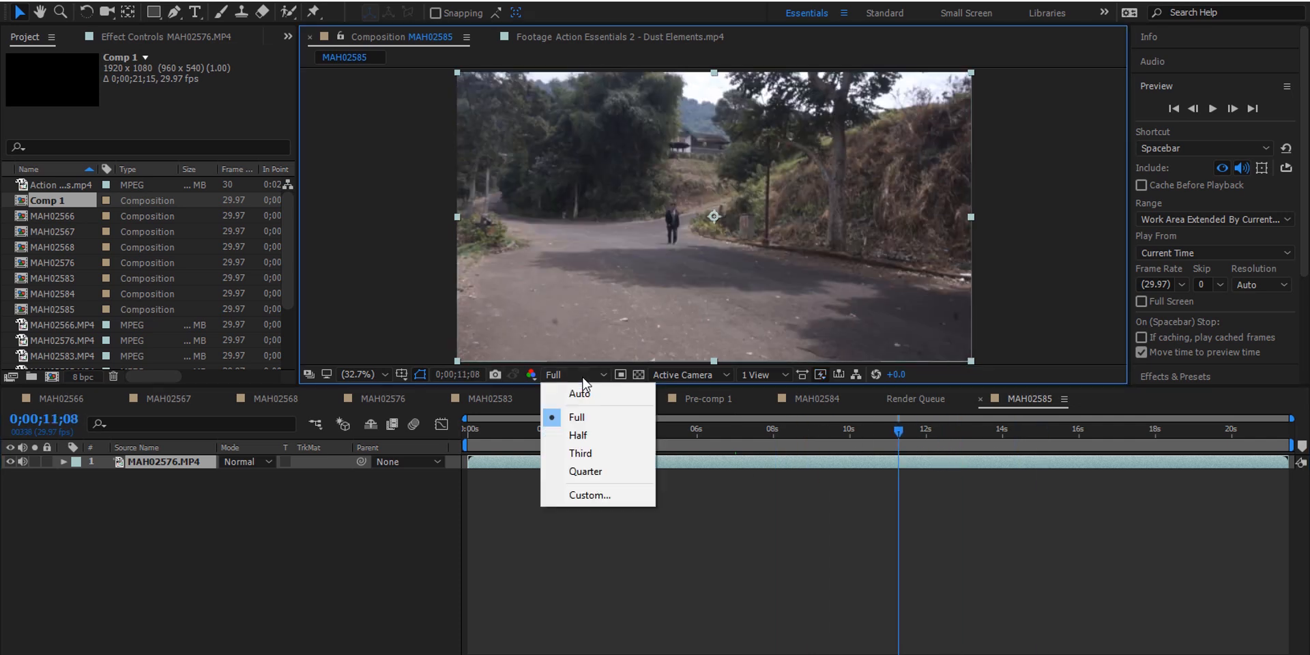
click(595, 438)
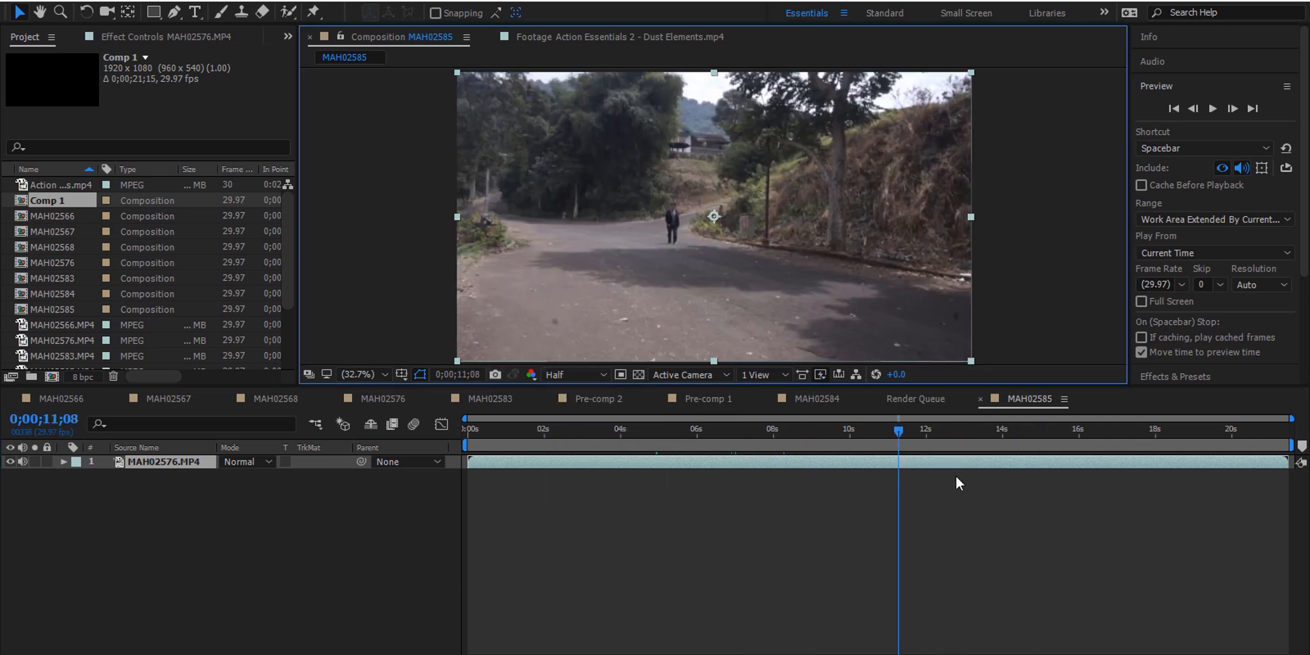
- Try Third and Quarter preview resolution and play the footage from 0;00;10;17
click(572, 374)
click(615, 455)
drag(918, 433, 872, 432)
click(556, 374)
click(591, 473)
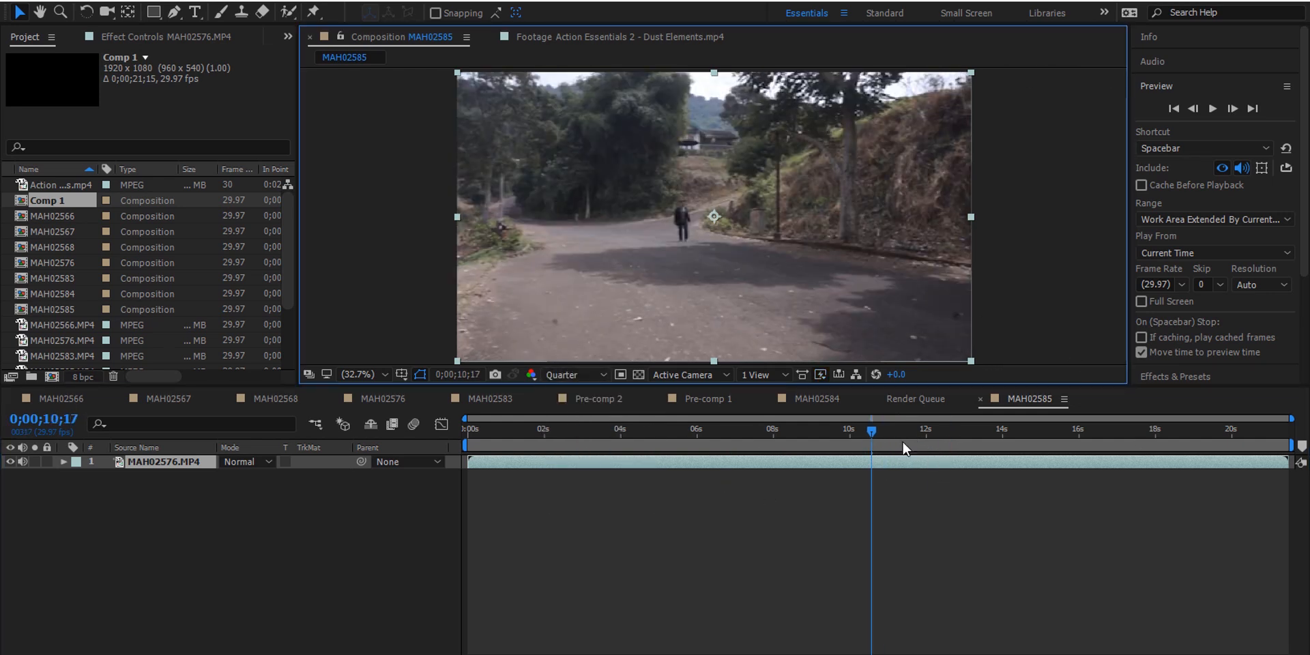
key(space)
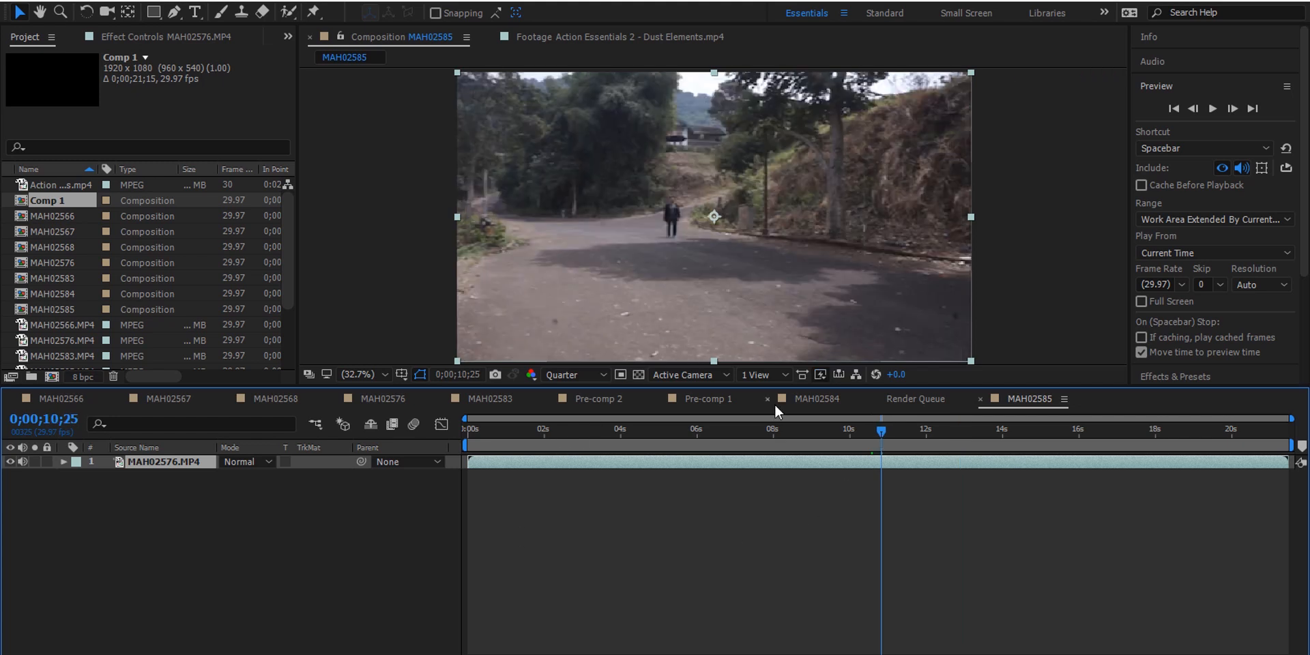
key(space)
- Set the preview resolution to Half and move the current time to 0;00;10;26
click(577, 374)
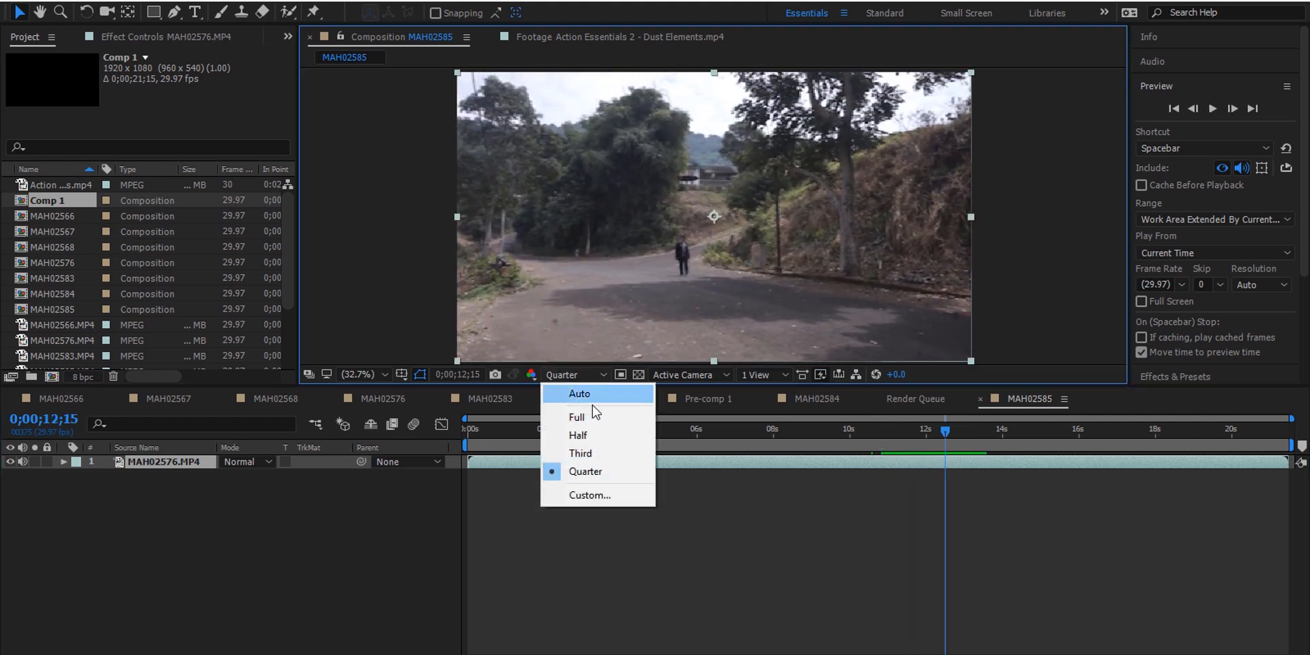
click(591, 440)
drag(953, 430, 1042, 432)
drag(938, 449, 840, 484)
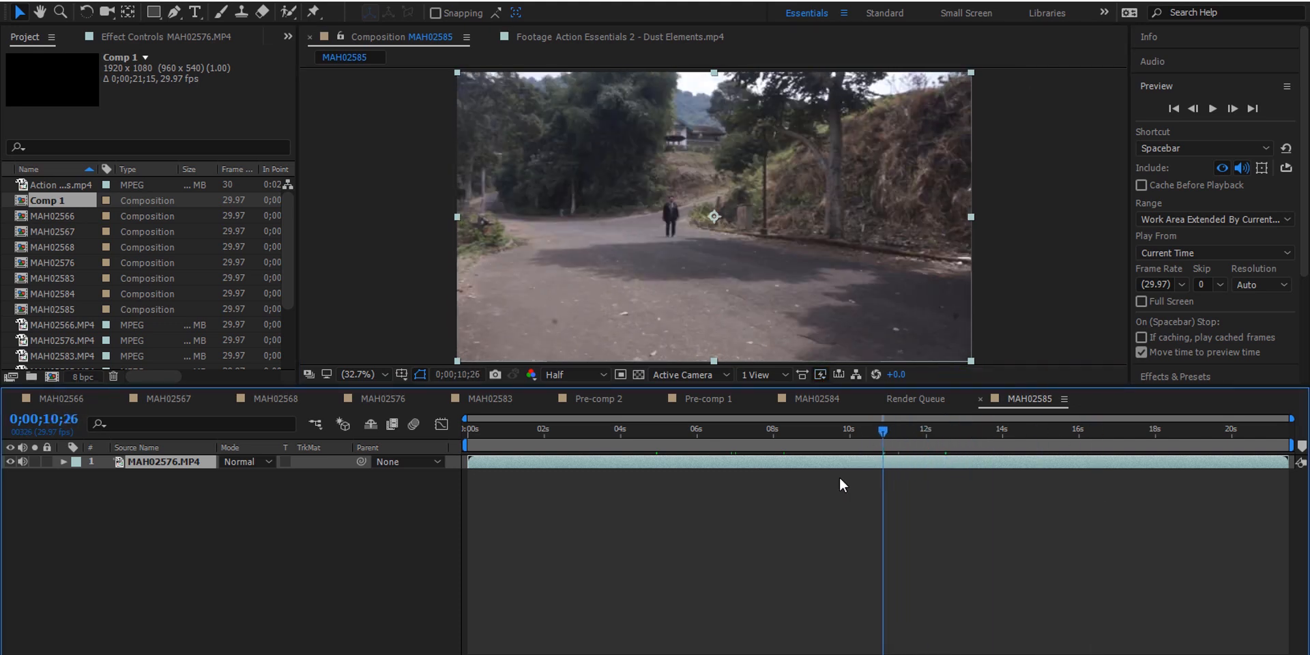
- Play the footage at Half resolution several times, starting from around the 11-second mark
key(space)
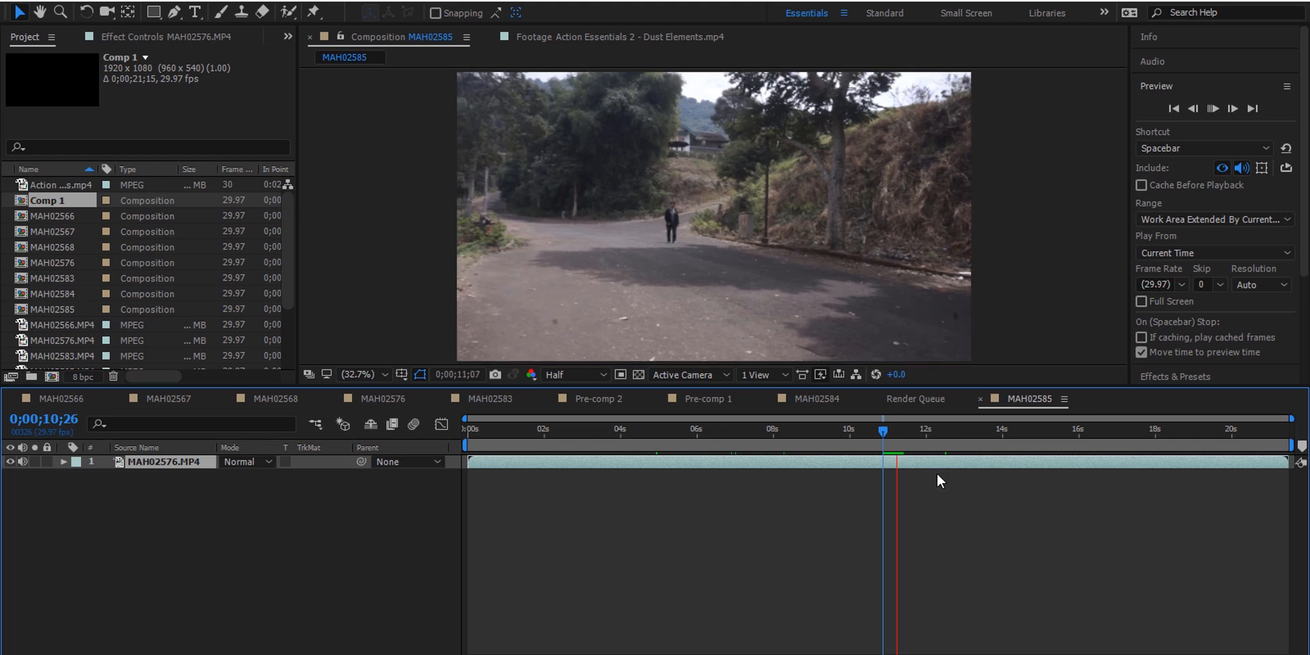
key(space)
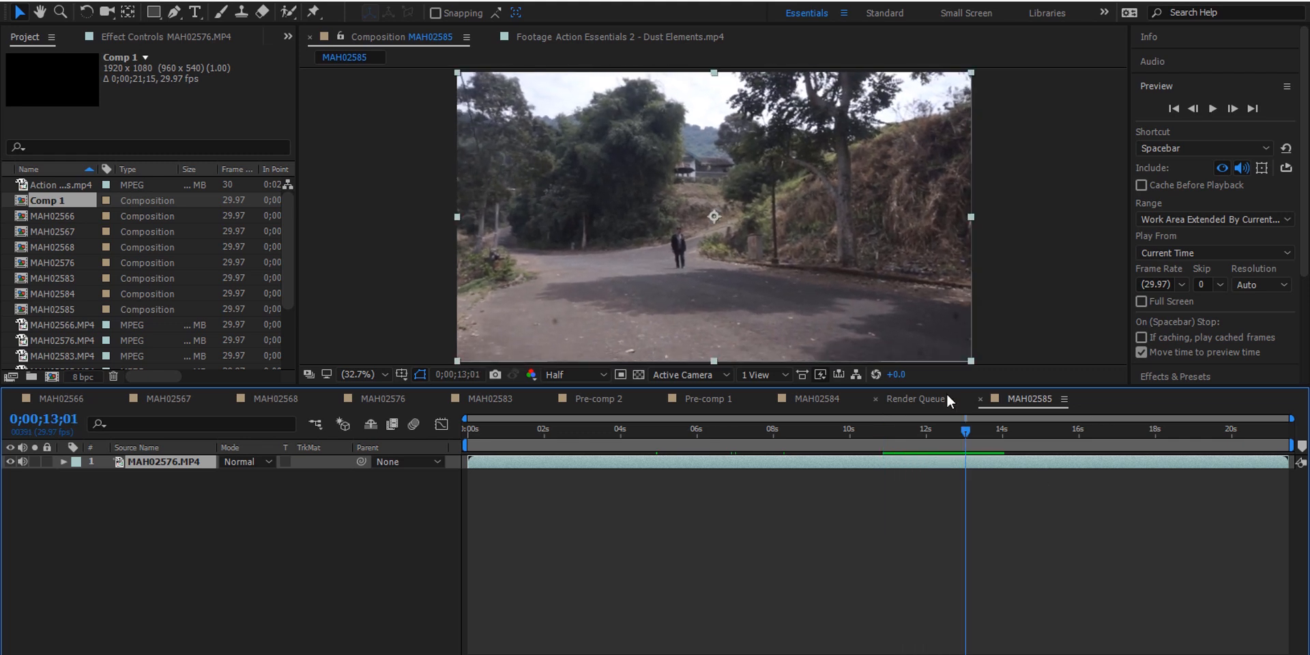
click(891, 438)
key(space)
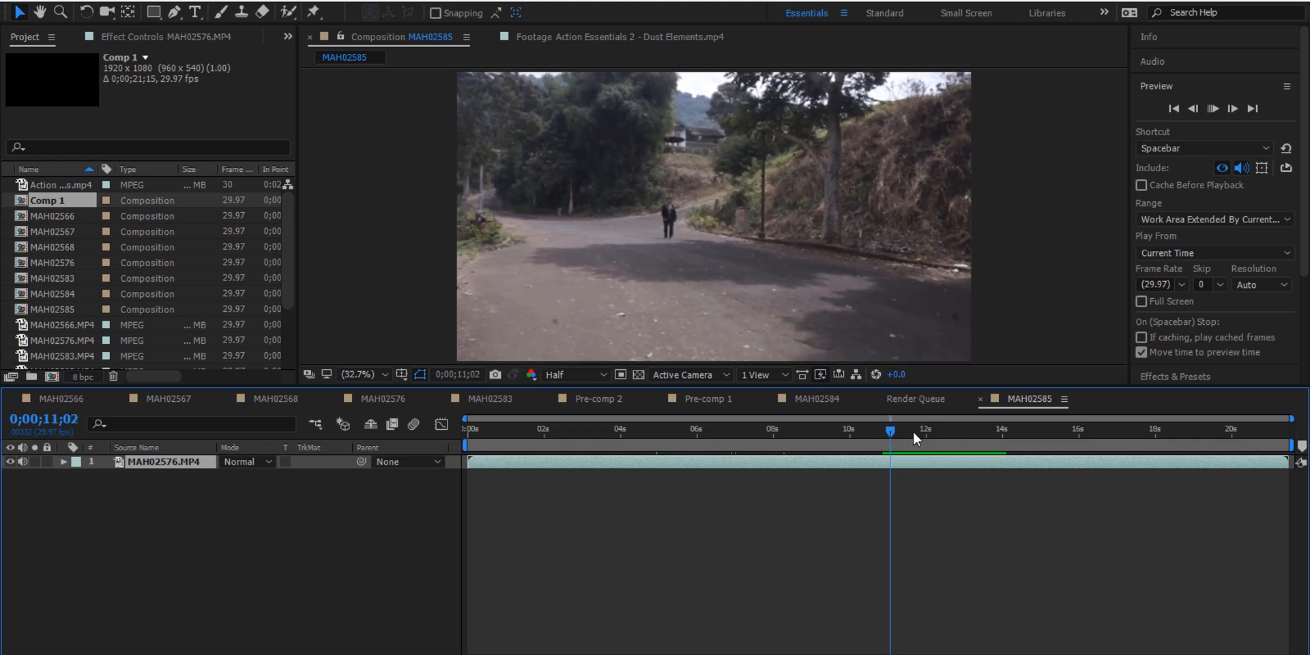
key(space)
click(885, 449)
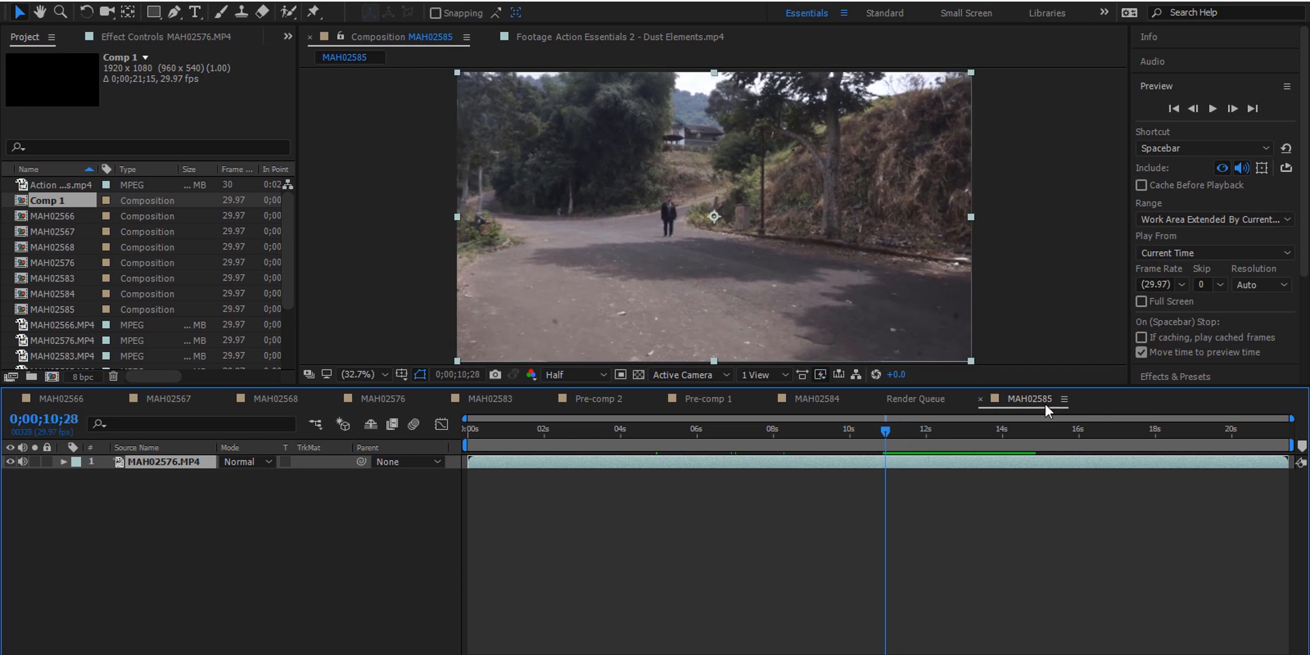
- Play the footage with the preview controls, check the list of available panels, and replay the footage from 0;00;11;01
click(1212, 107)
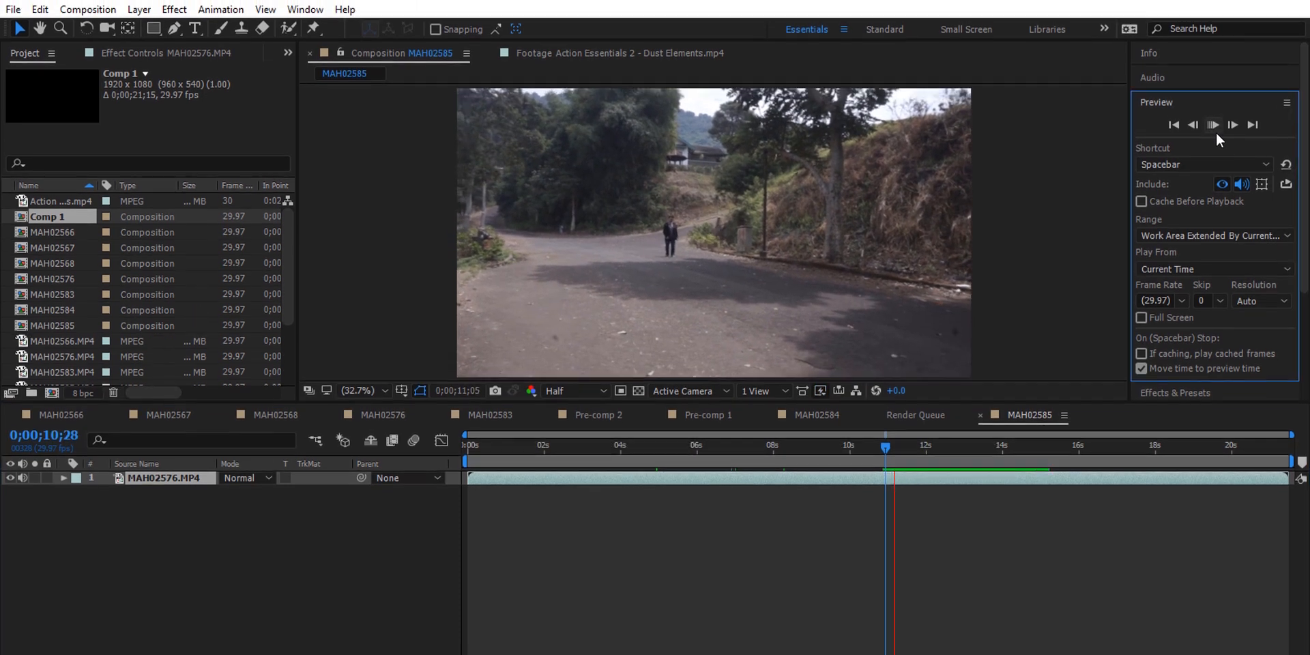
key(space)
click(945, 448)
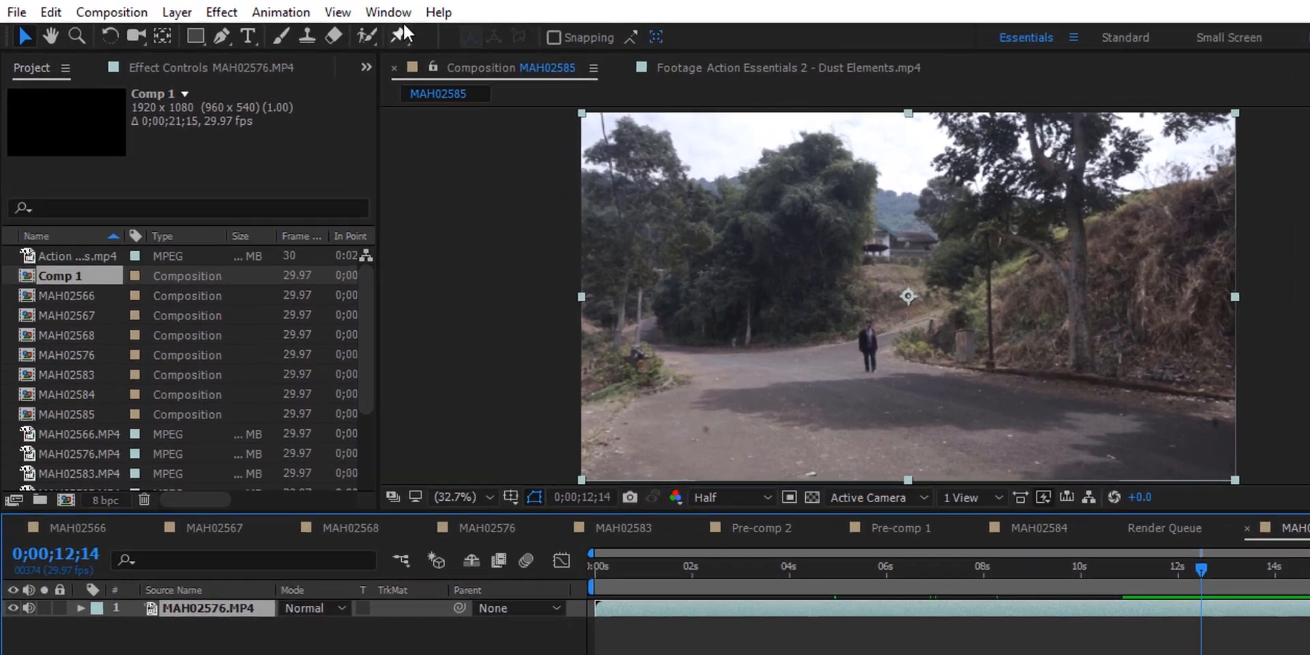
click(305, 10)
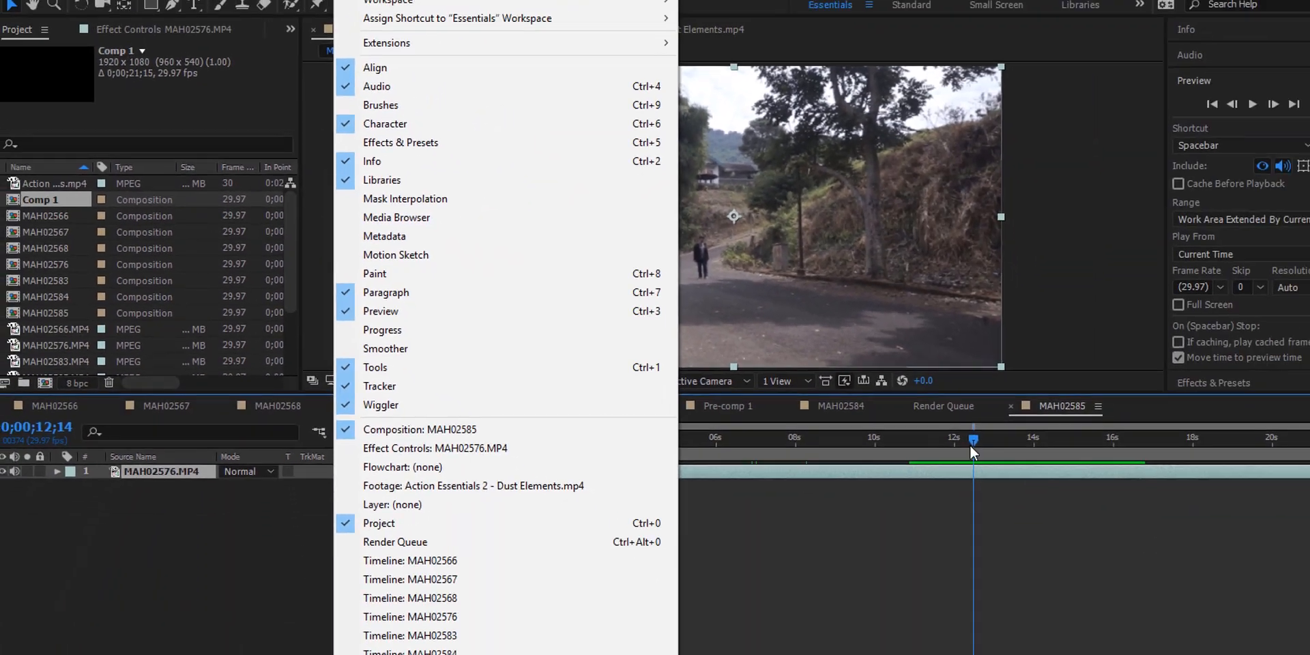
drag(969, 443, 890, 432)
key(space)
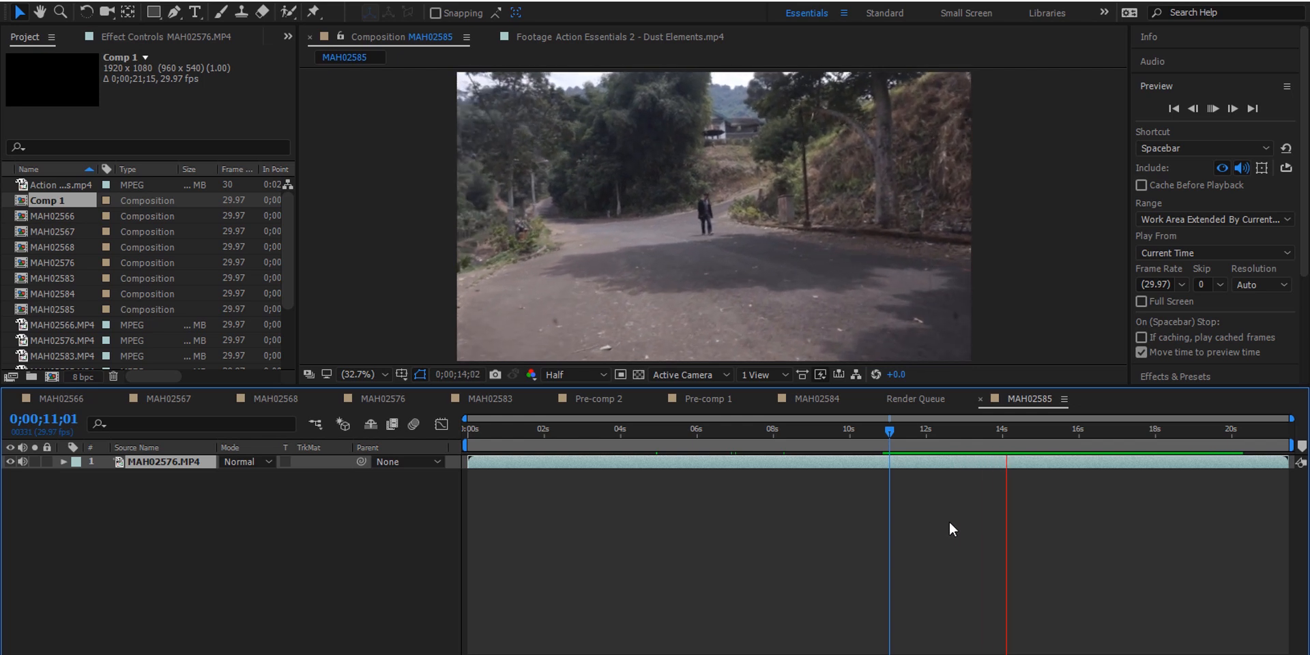
key(space)
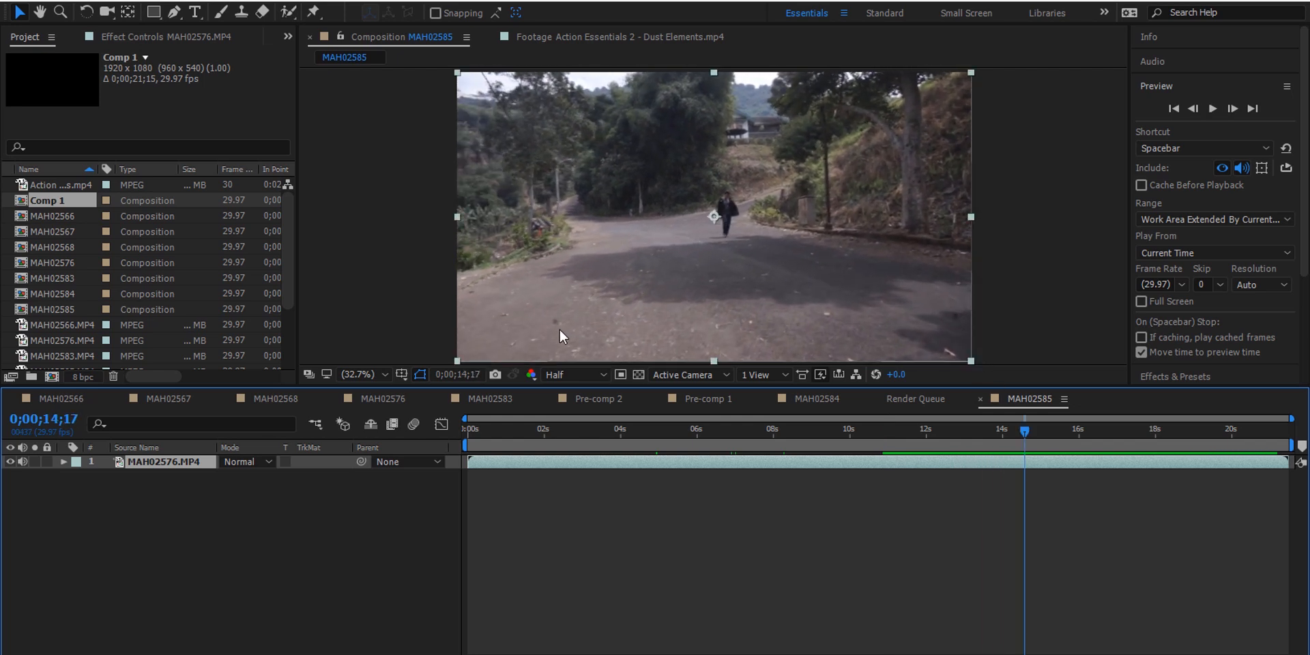
- Set the work area to start at 0;00;14;18 and end at 0;00;18;28
drag(955, 430, 1025, 440)
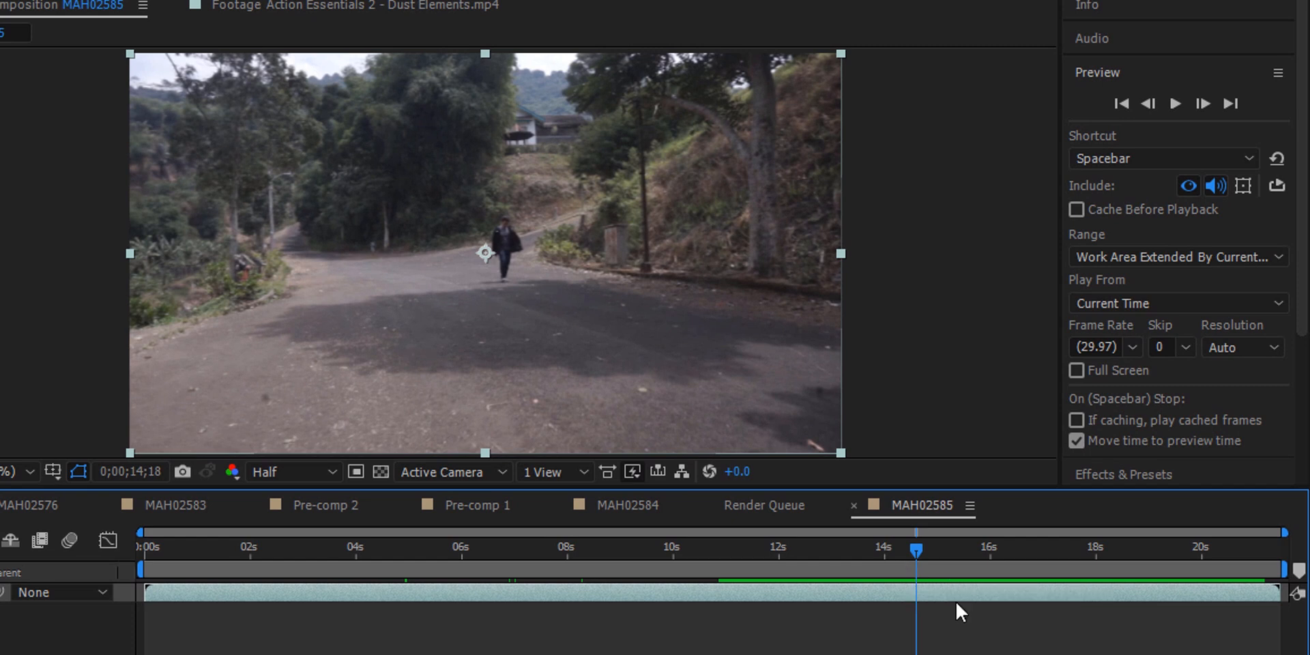
key(b)
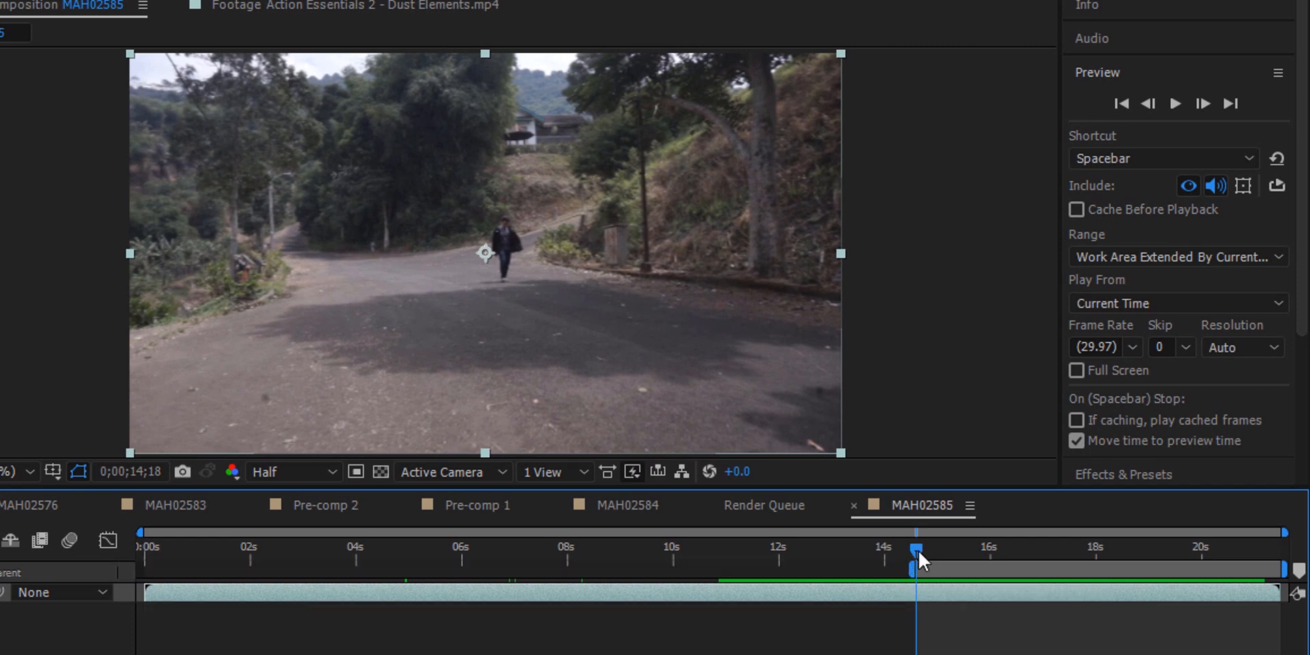
drag(918, 551, 1148, 566)
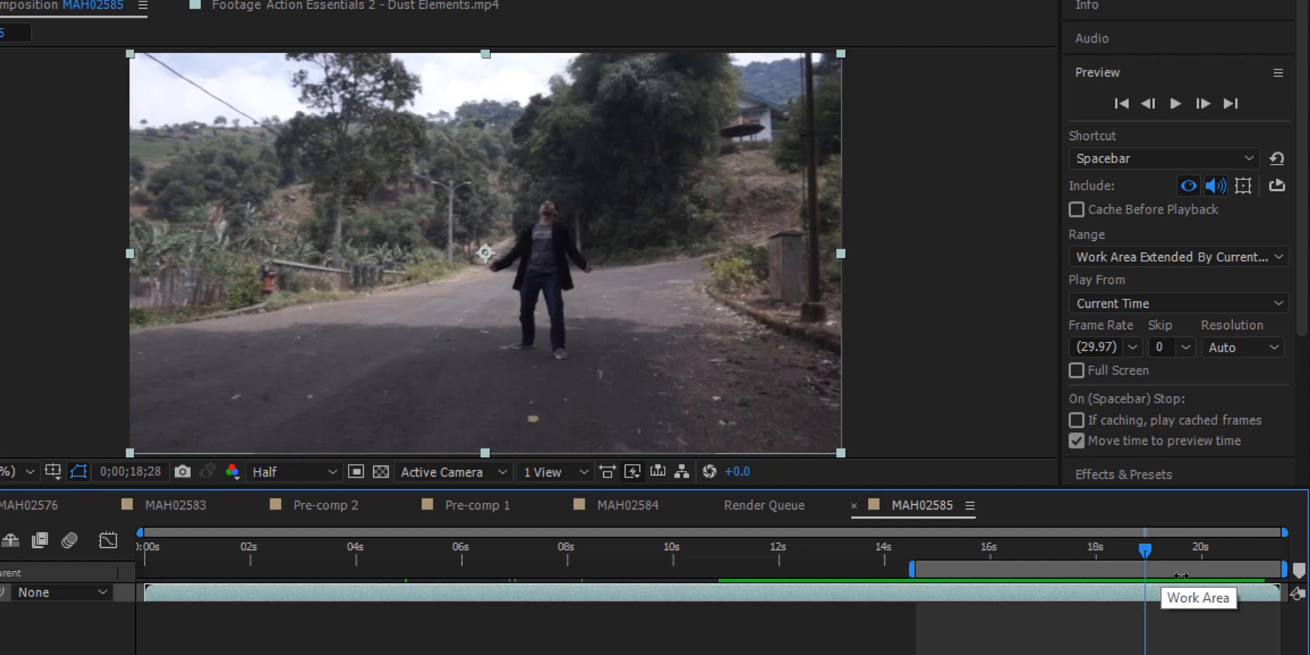
key(n)
- Trim the MAH02585 composition to the work area
mouse_move(1032, 554)
mouse_down()
mouse_move(1068, 558)
mouse_move(1043, 558)
mouse_up()
right_click(1004, 568)
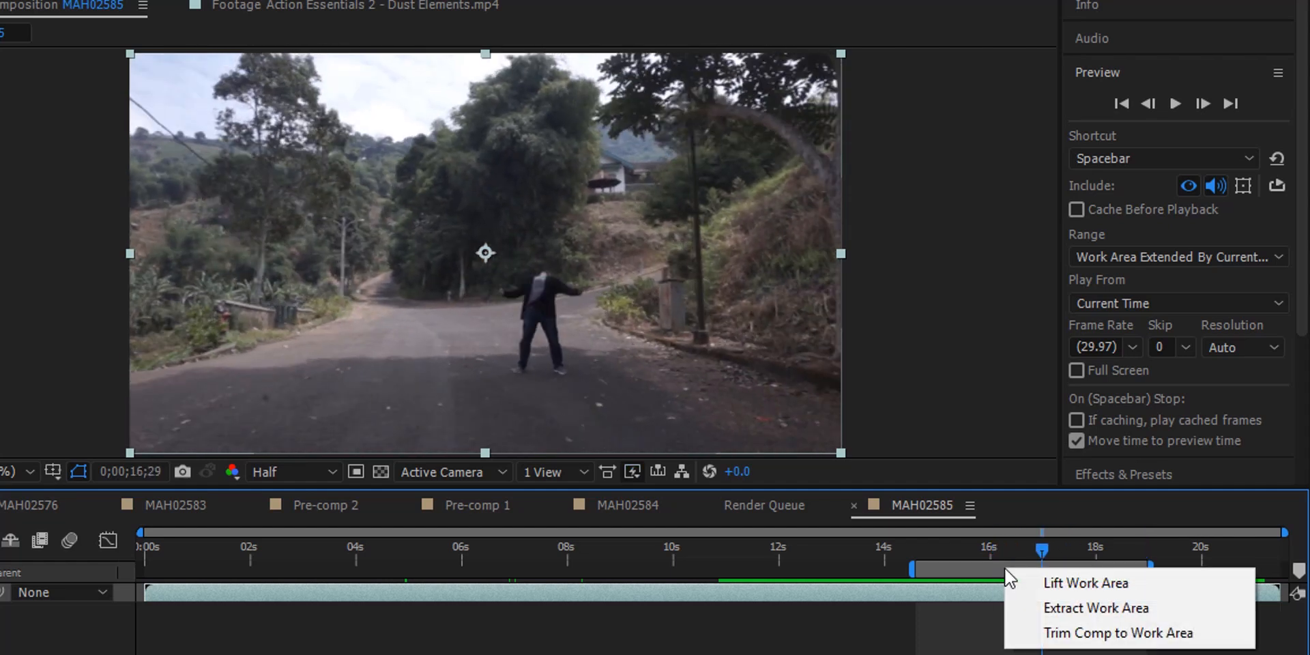
click(1092, 640)
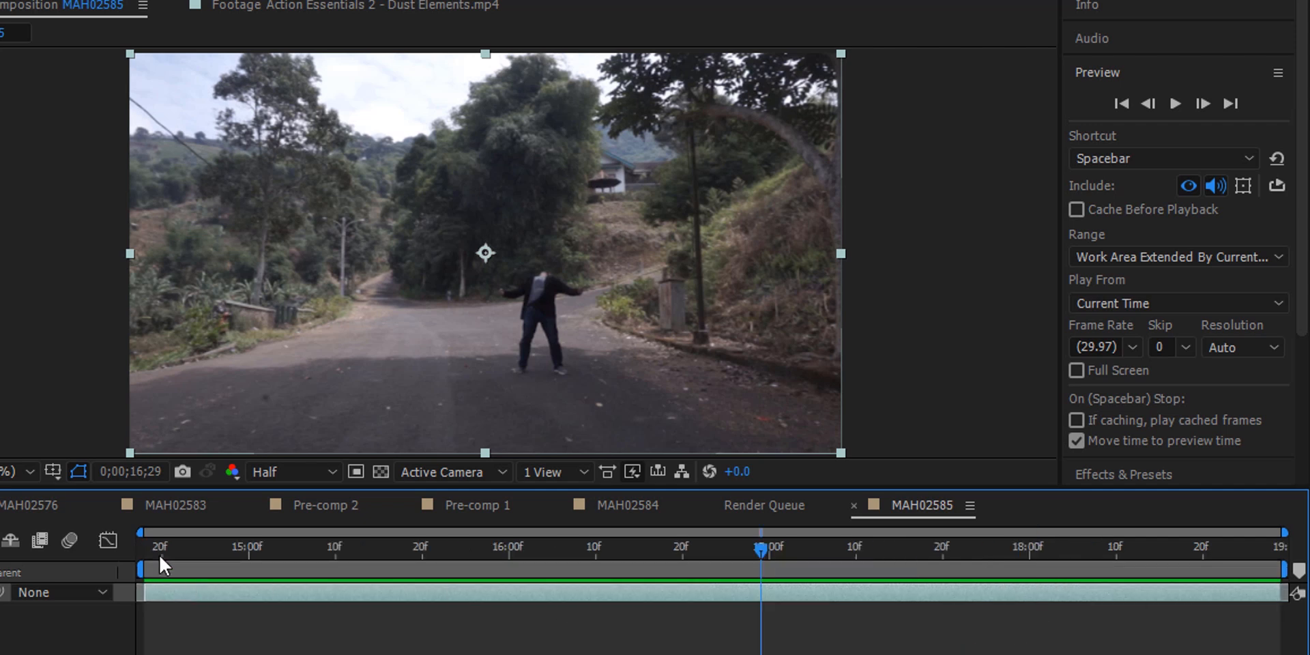
- Play the trimmed composition from its beginning
drag(158, 555, 104, 538)
key(space)
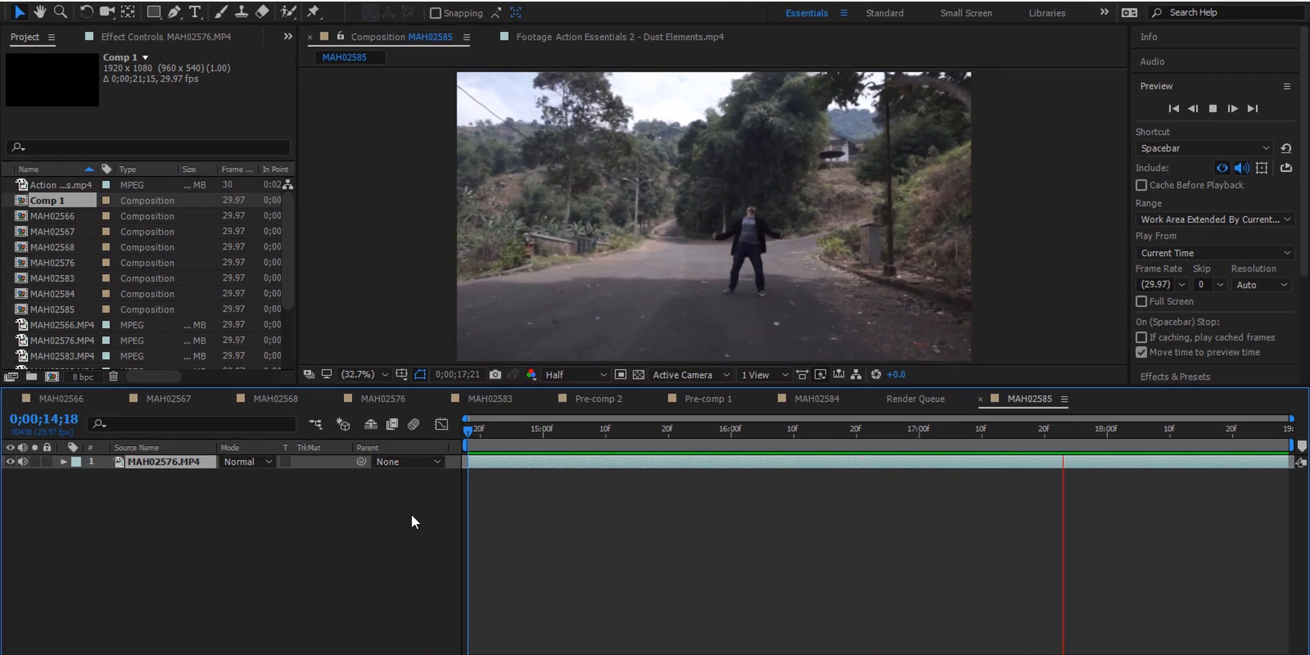
click(457, 433)
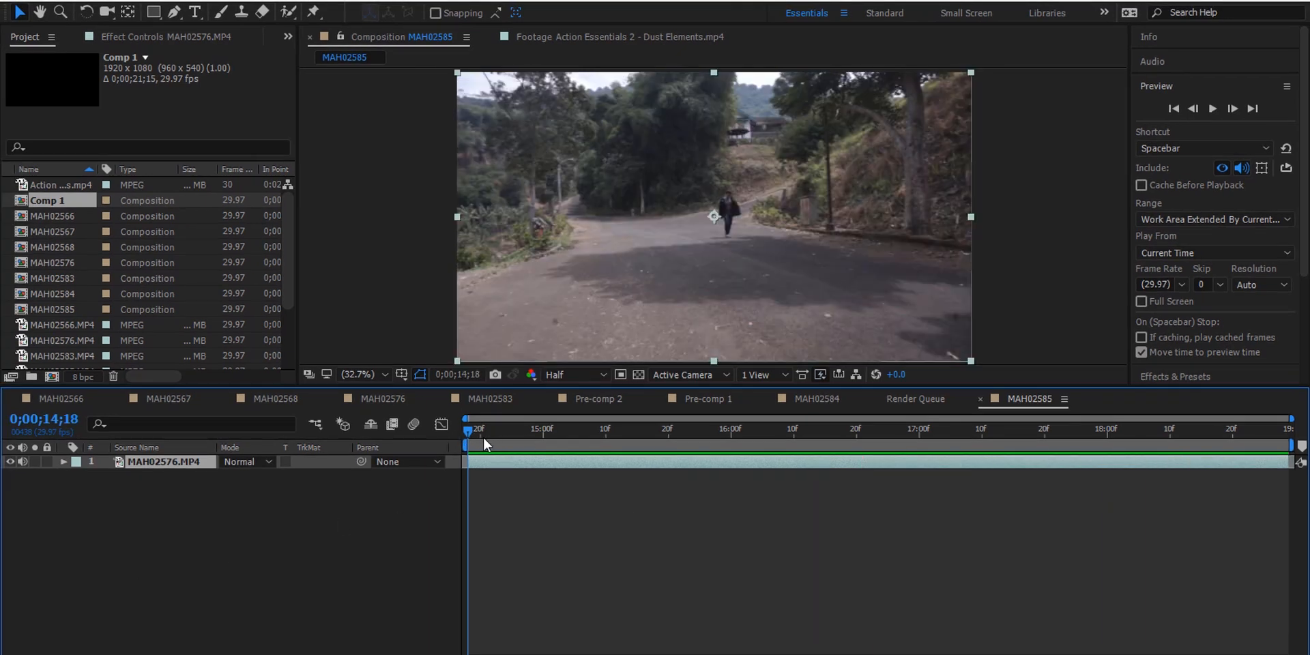
- With the current time at 0;00;16;27, add a 1920 x 1080 px solid layer coloured black (000000) above the footage
drag(474, 429, 900, 448)
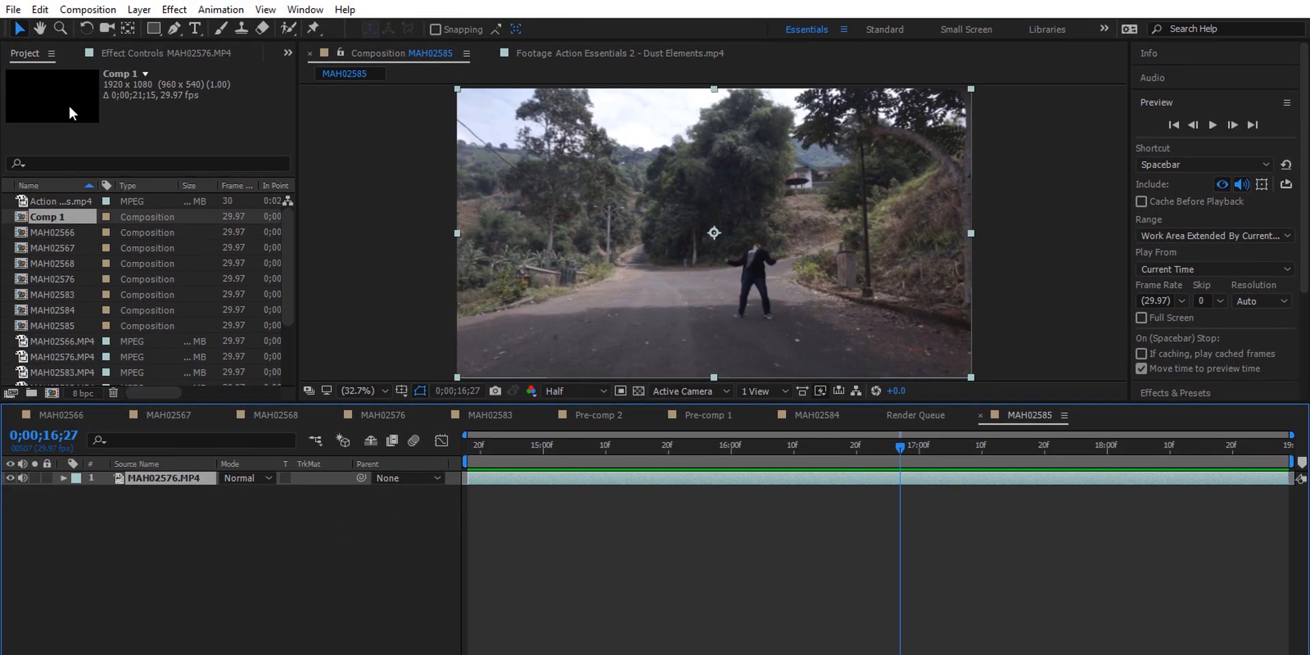
click(138, 9)
mouse_move(156, 27)
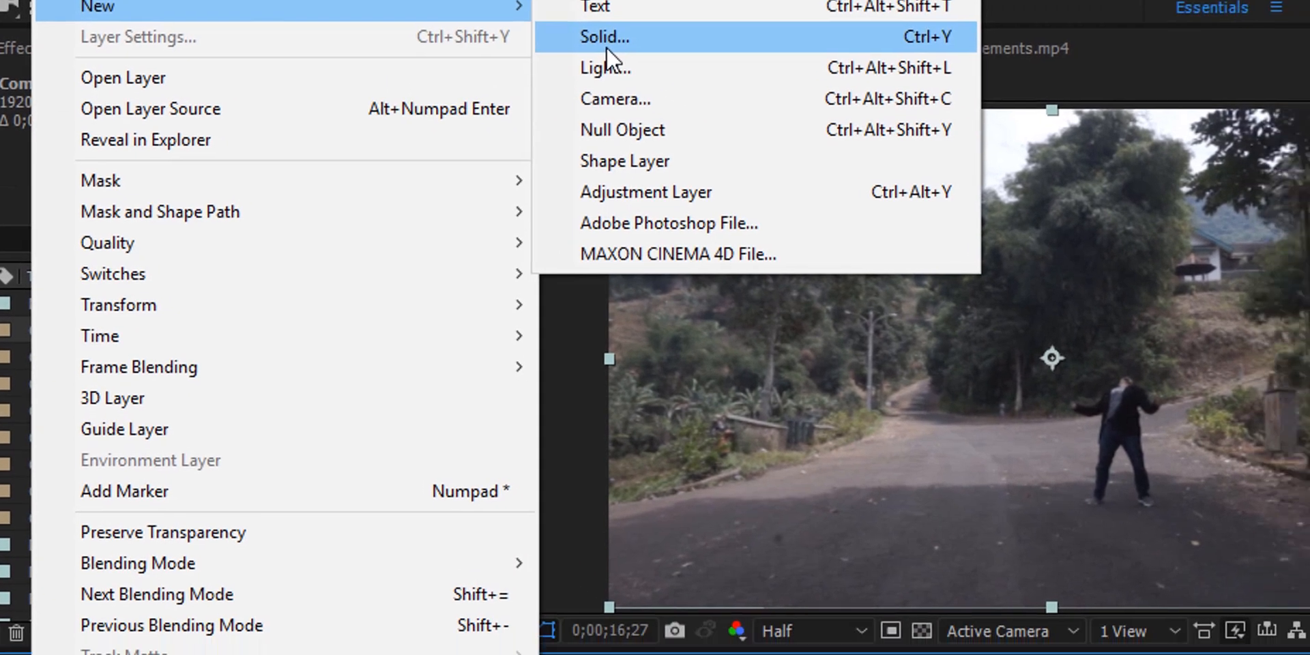
click(669, 87)
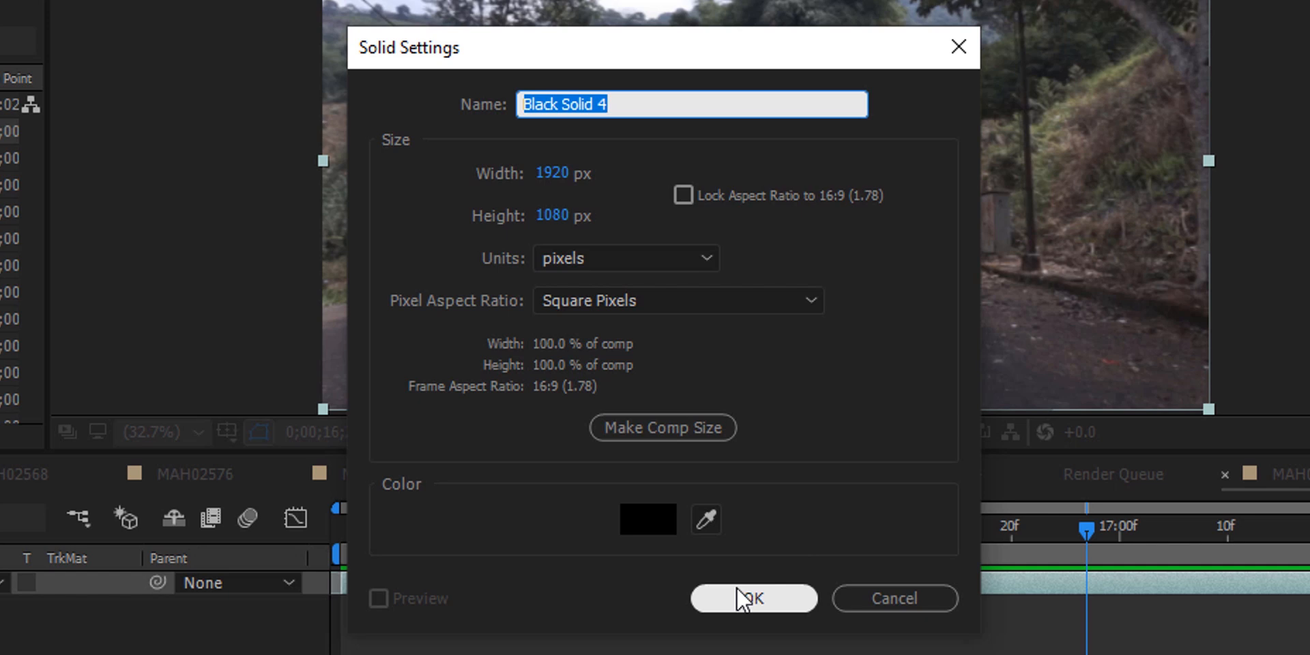
click(657, 521)
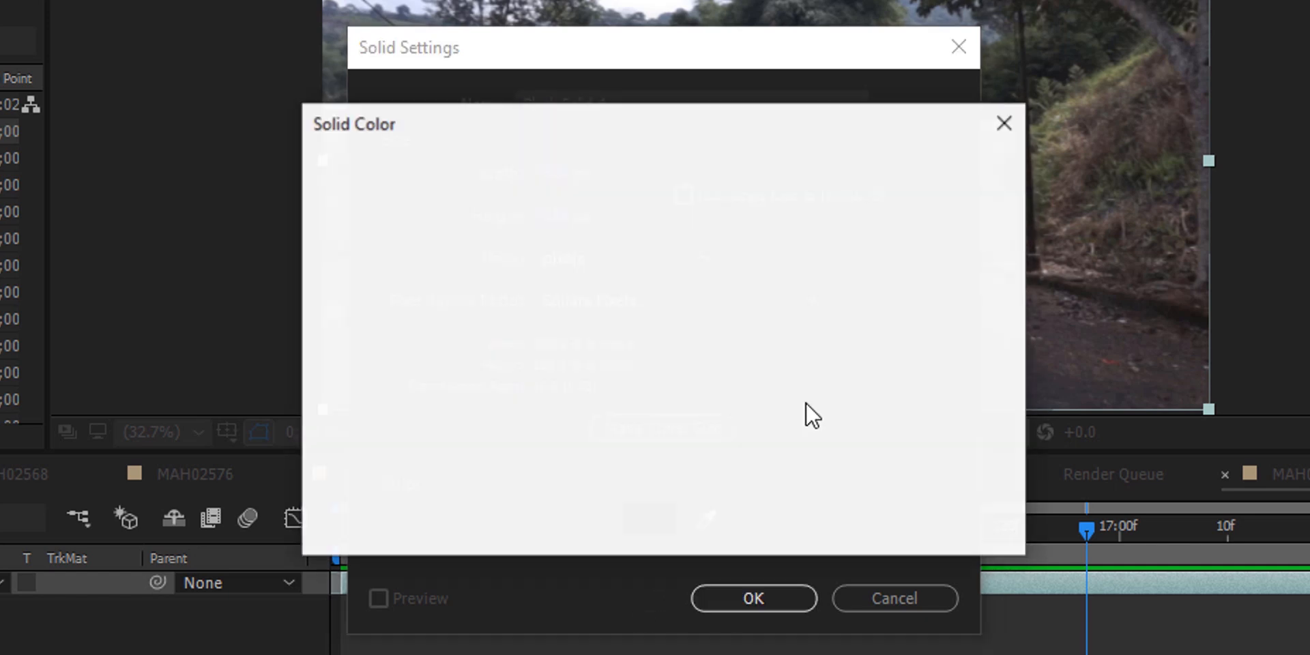
drag(427, 487, 199, 640)
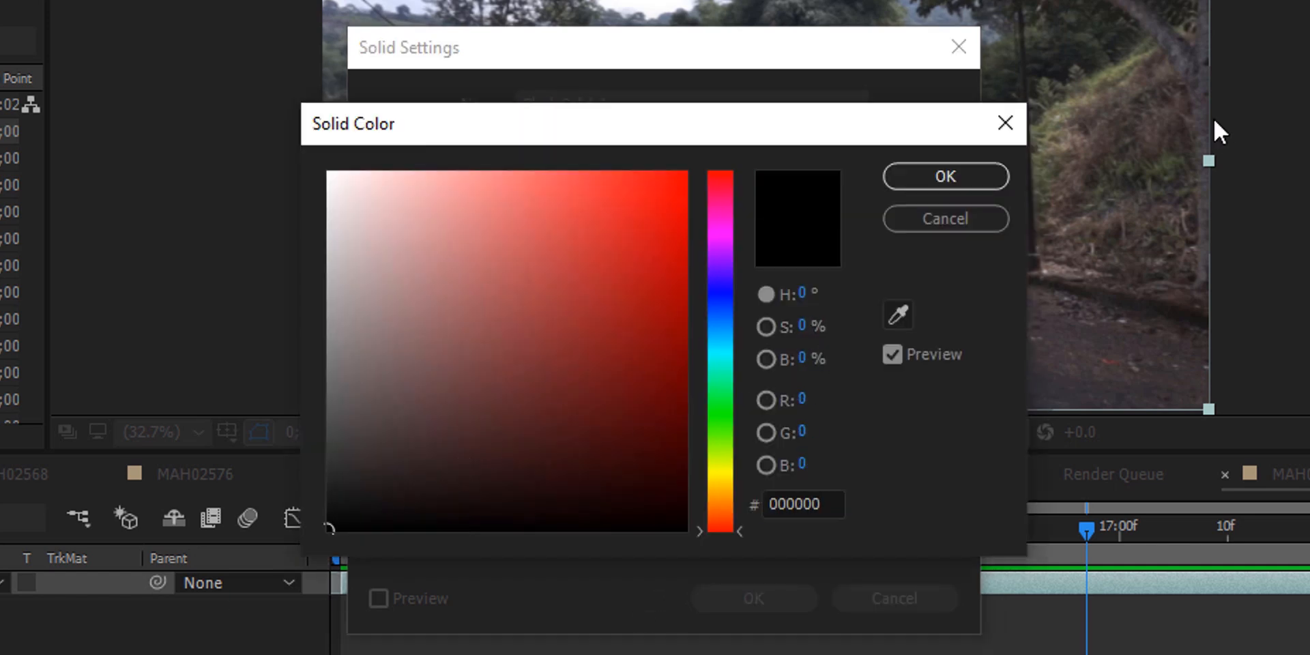
click(932, 179)
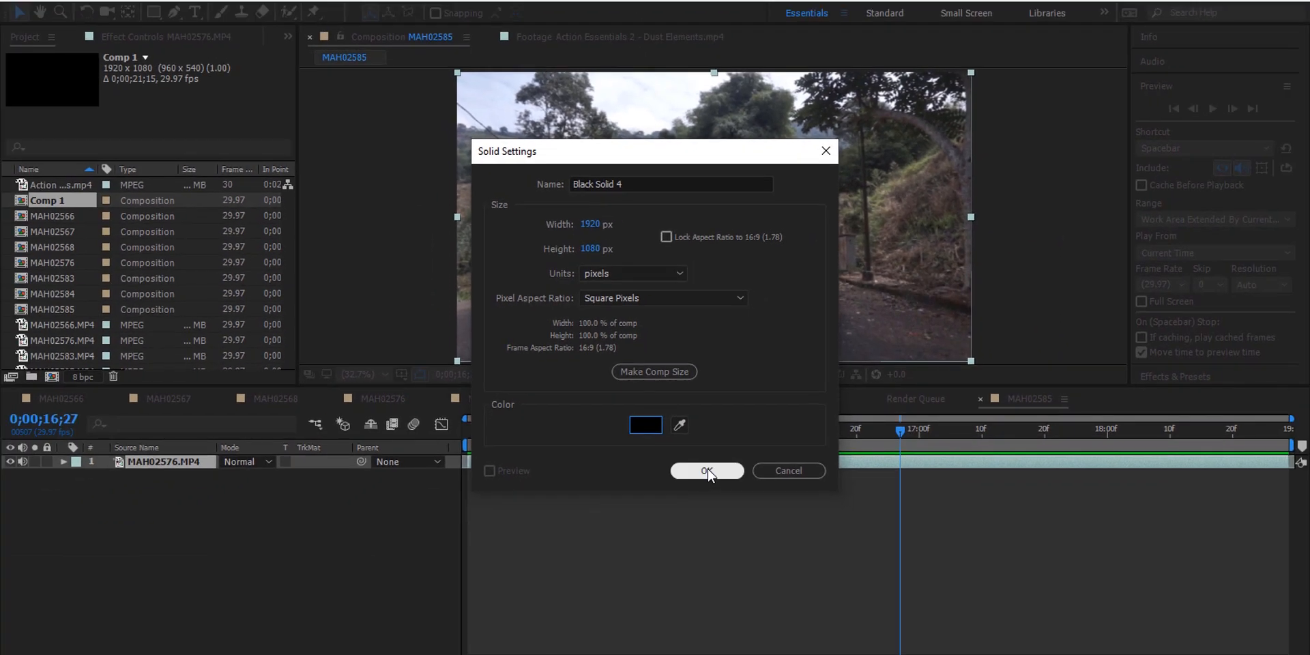
click(707, 470)
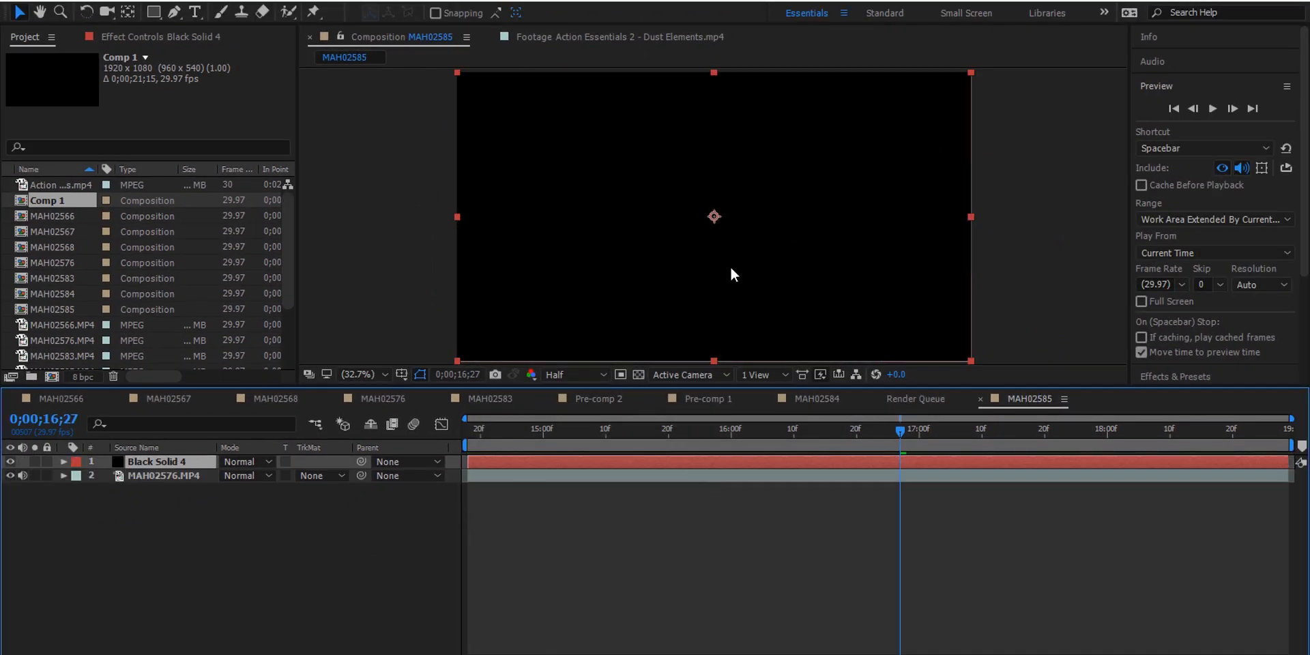
- Show the effects and presets library
click(1157, 83)
click(1160, 111)
click(488, 482)
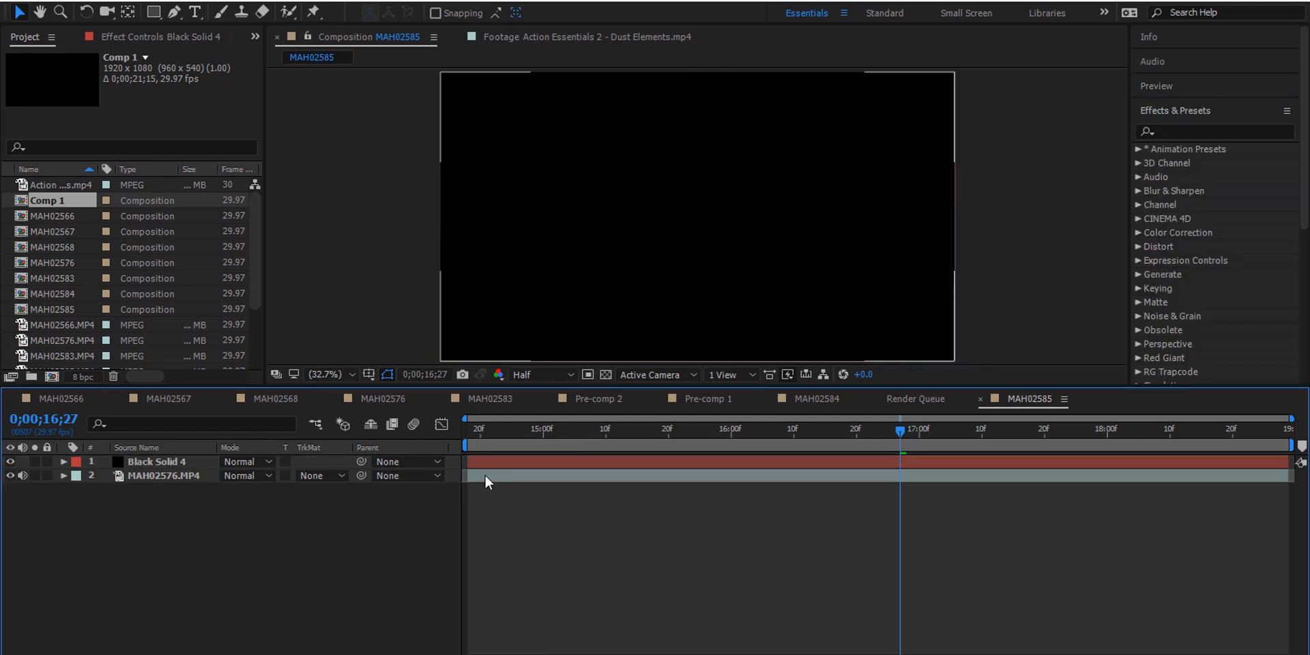
click(1170, 113)
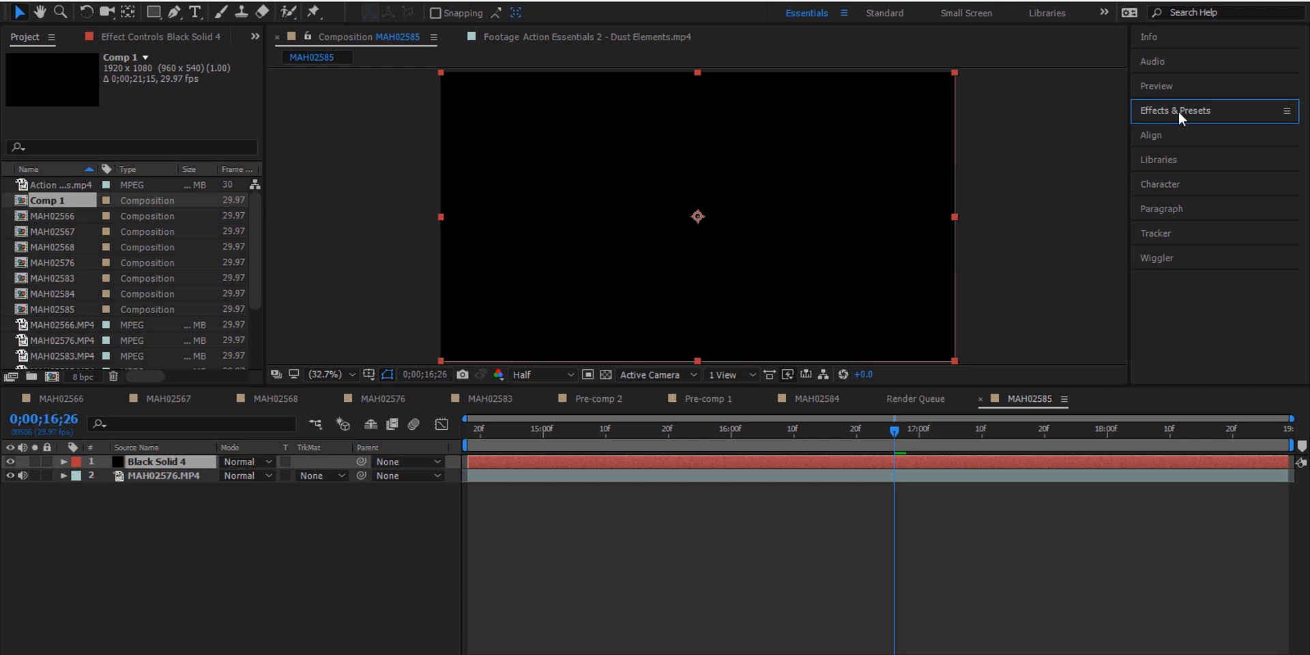
click(1178, 112)
scroll(1174, 191, down, 5)
scroll(1173, 208, up, 5)
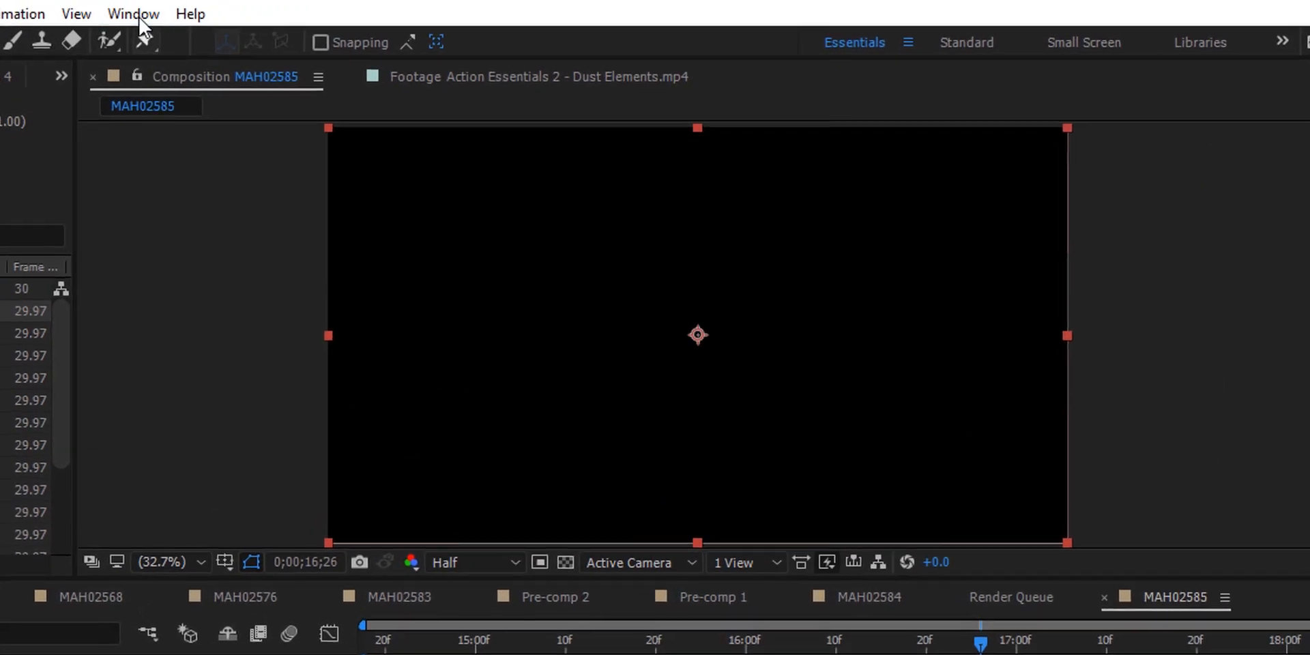
- Check the list of available windows for Effects & Presets
click(141, 19)
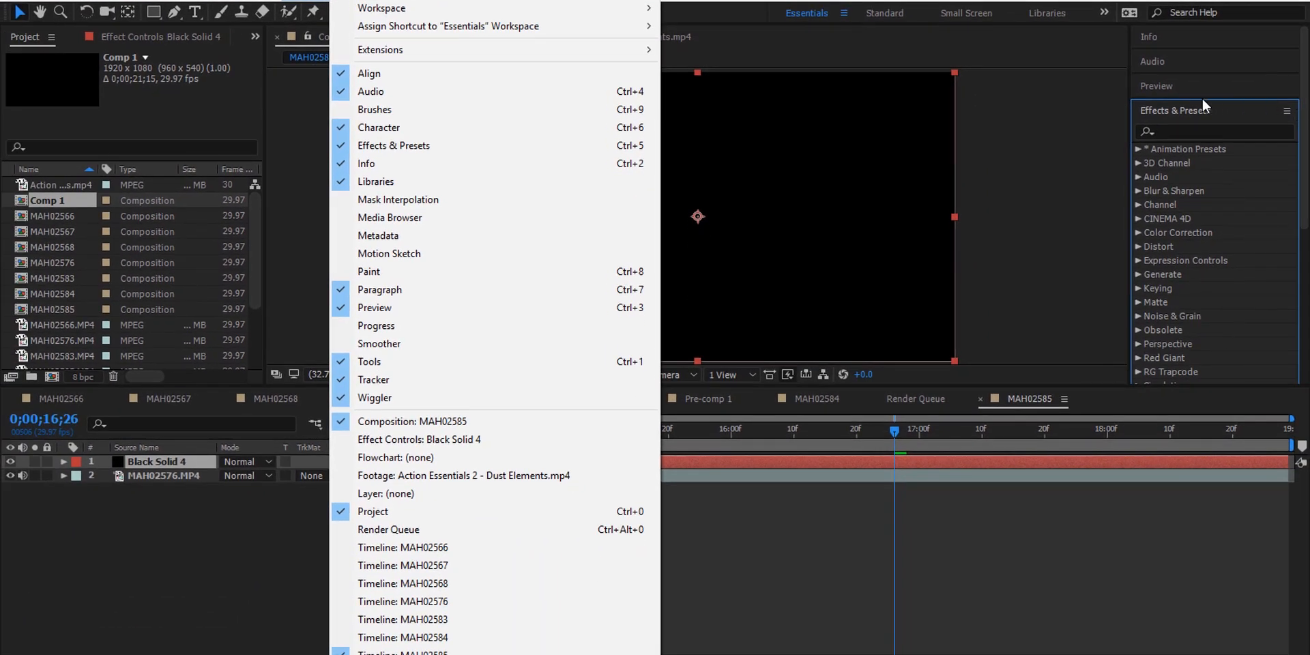
click(1200, 108)
click(313, 1)
click(1160, 108)
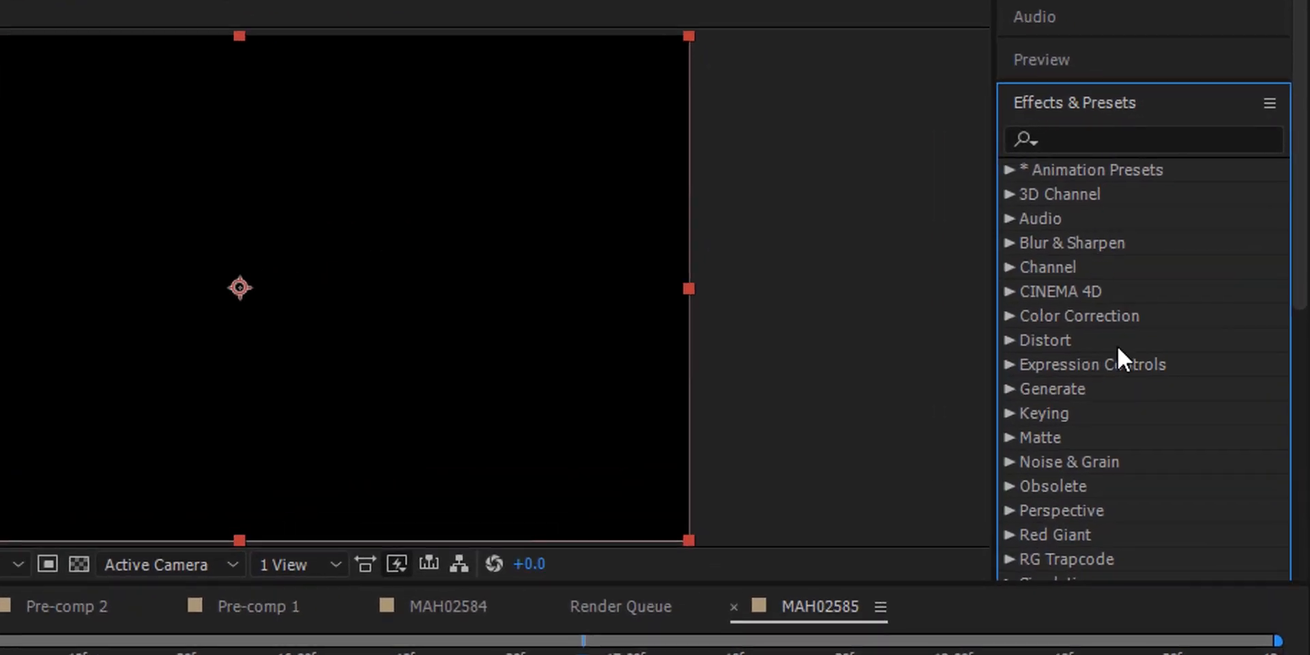
- Apply the Lightning effect from the Obsolete category to the black solid layer
scroll(1109, 214, down, 3)
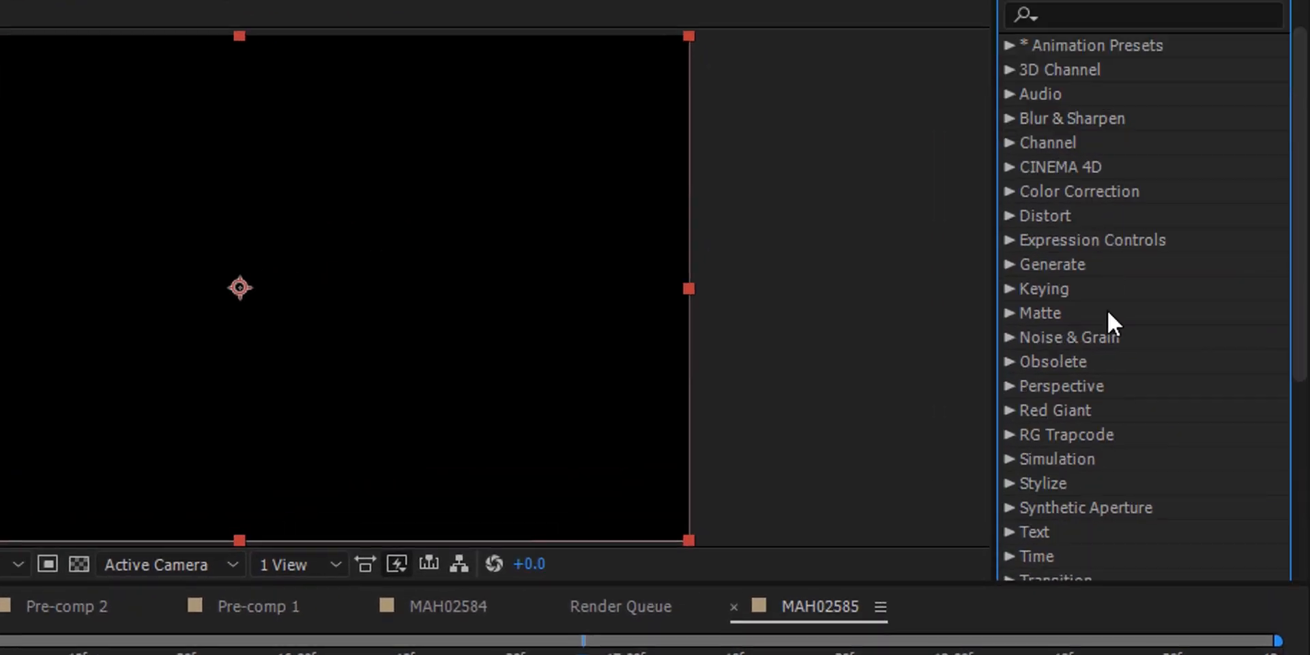
click(1017, 361)
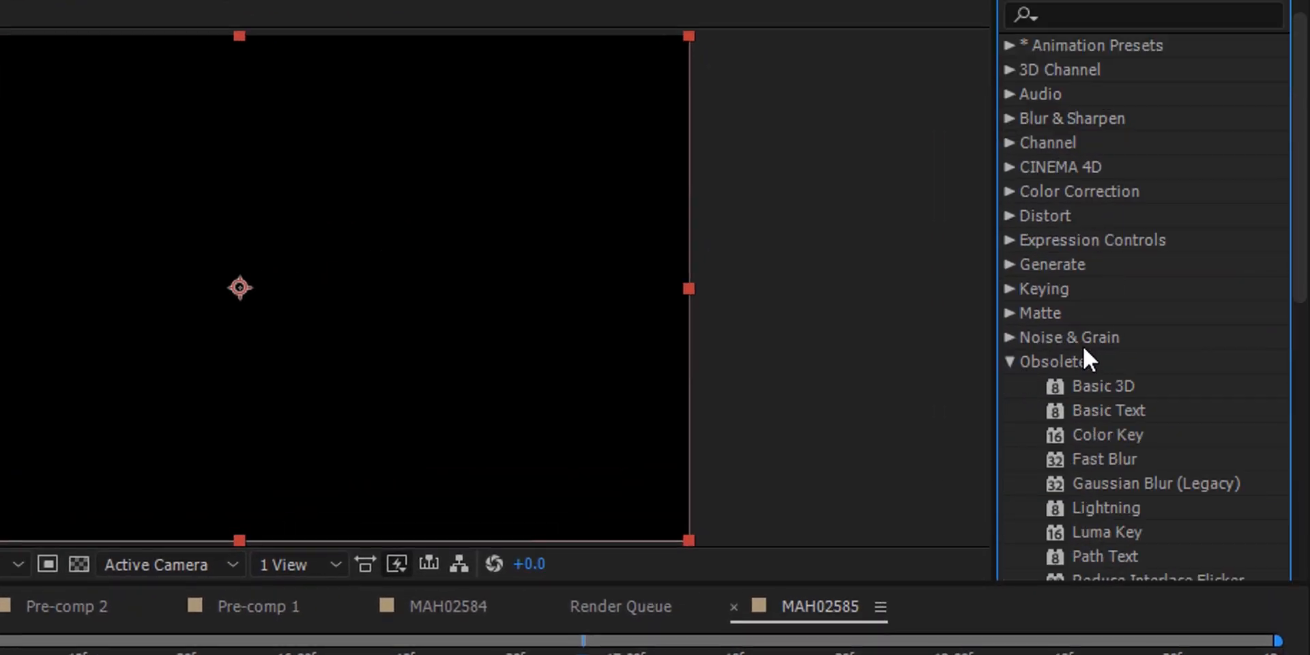
scroll(1083, 346, down, 4)
click(1118, 318)
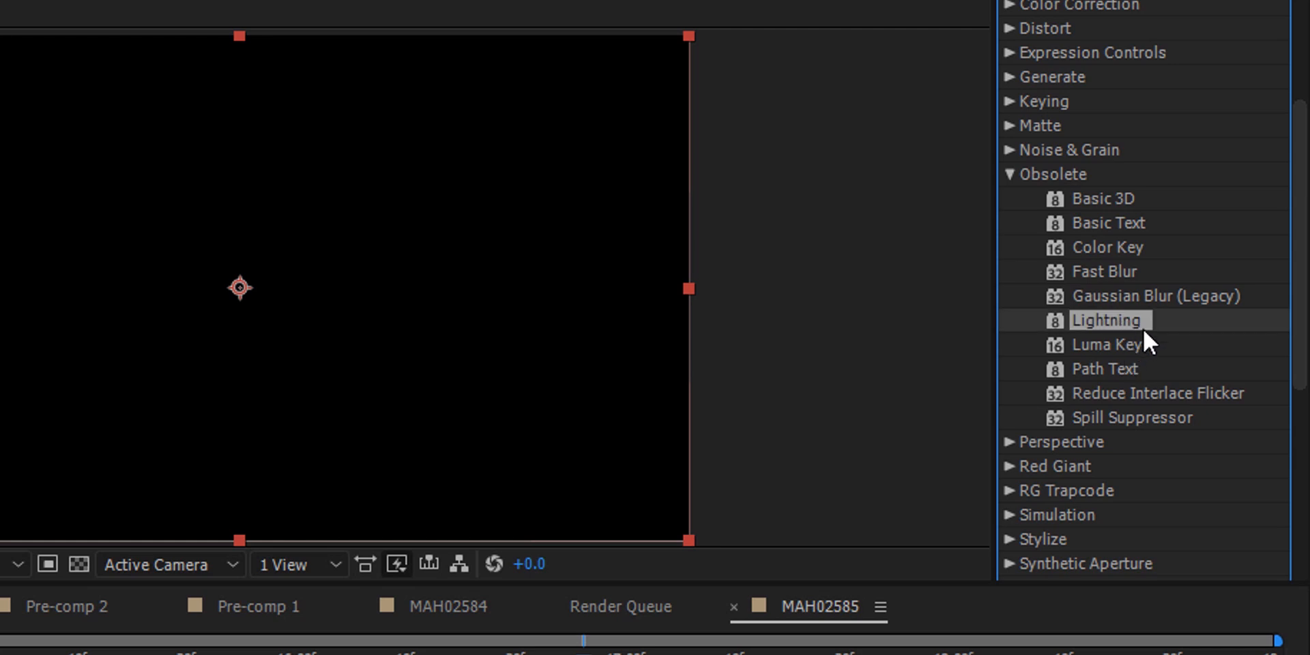
drag(1126, 314, 278, 499)
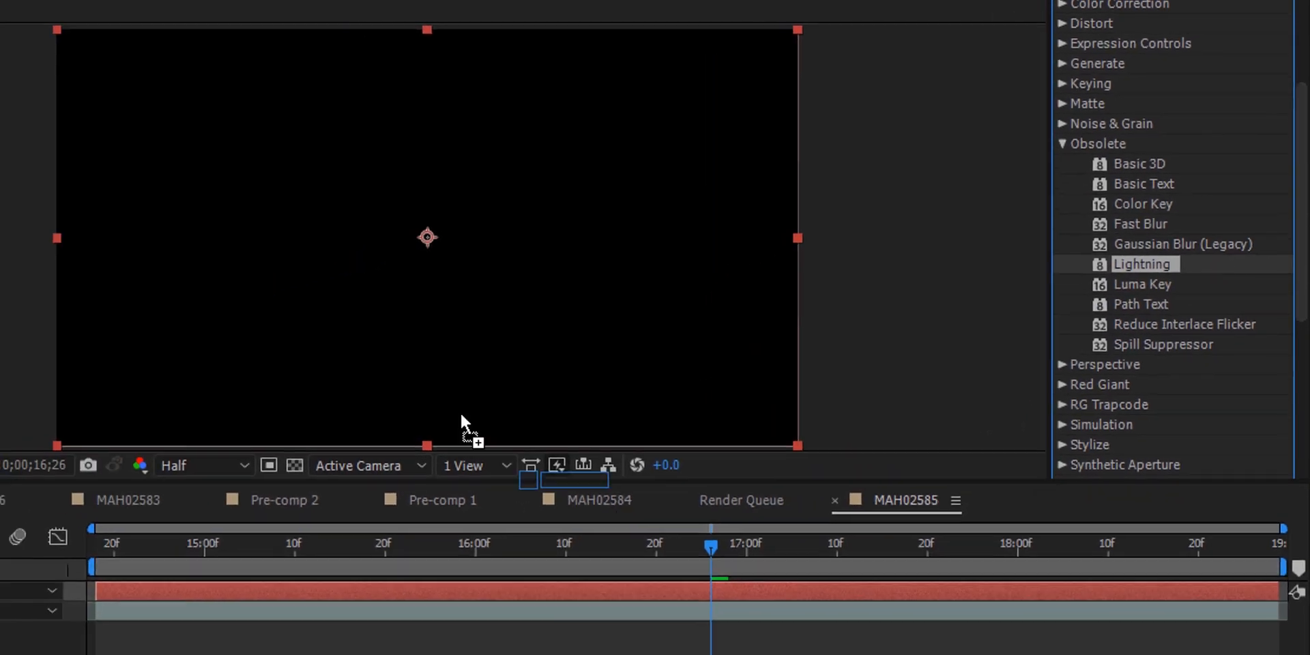
drag(460, 411, 356, 554)
- With the current time at 0;00;15;00, set the Lightning effect's outside colour to white
drag(723, 513, 169, 519)
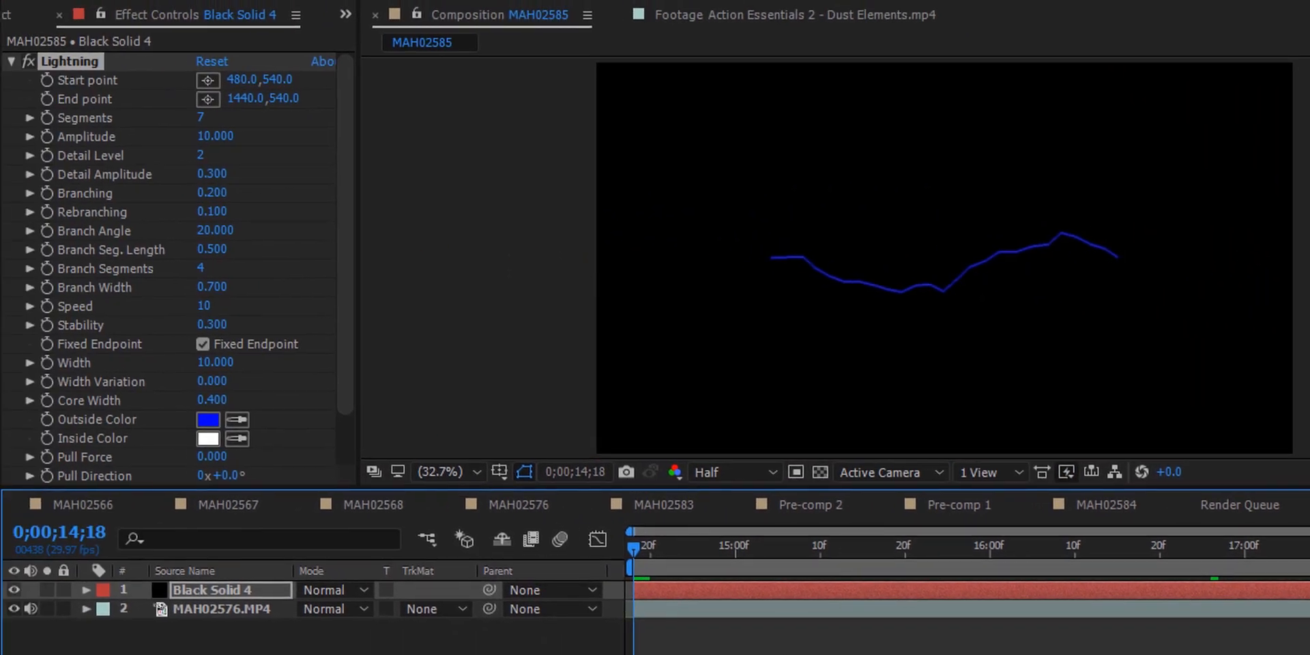
drag(633, 544, 748, 533)
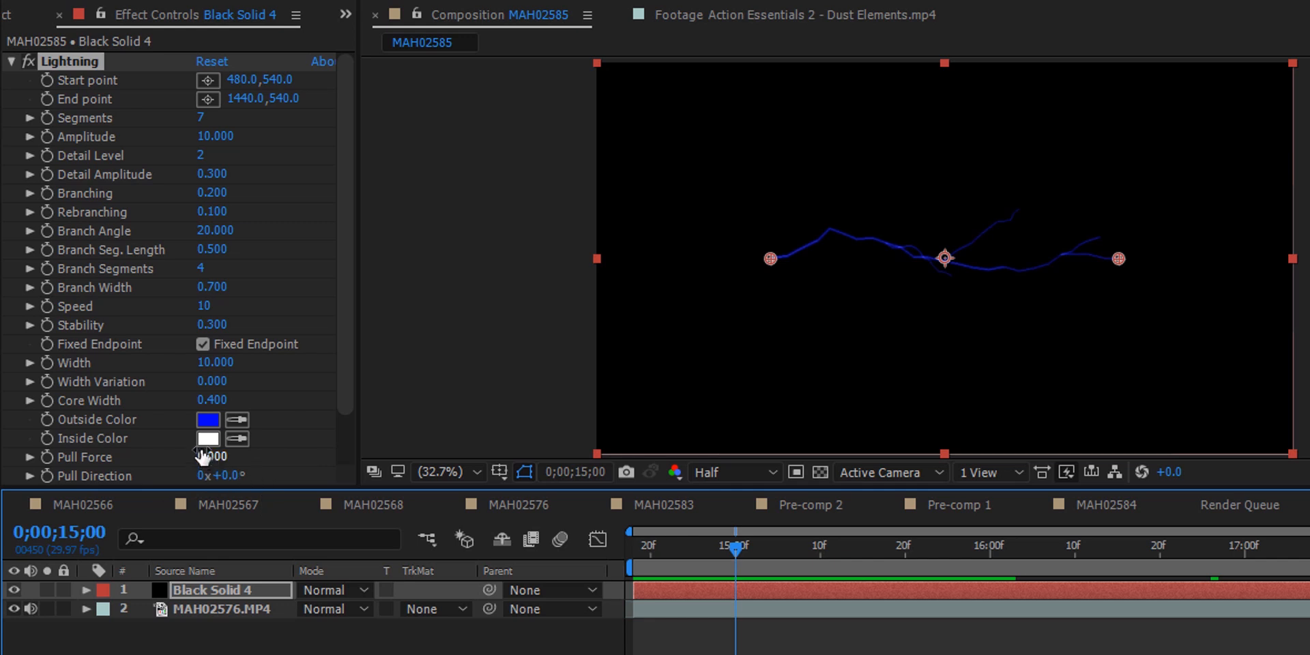
click(208, 421)
mouse_move(782, 419)
mouse_down()
mouse_move(319, 65)
mouse_move(722, 419)
mouse_move(307, 41)
mouse_up()
drag(778, 287, 693, 196)
click(1134, 276)
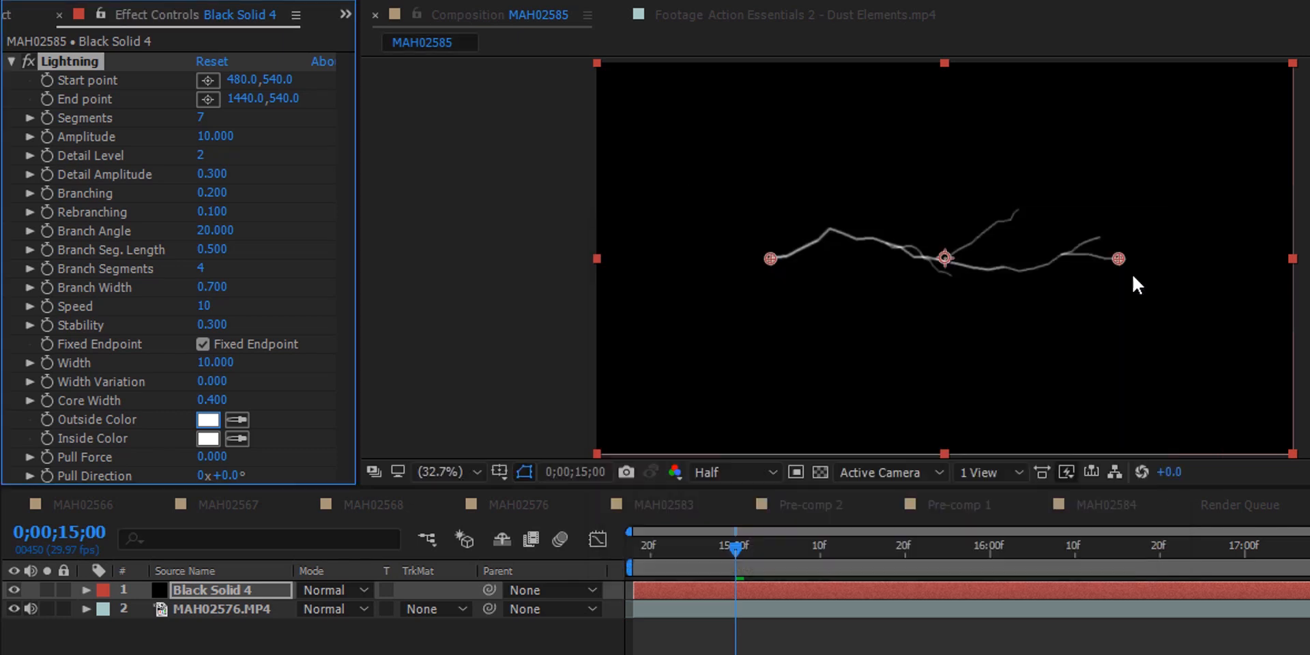
- Set the composition's preview resolution to Full and play the lightning from the beginning
click(744, 474)
click(763, 523)
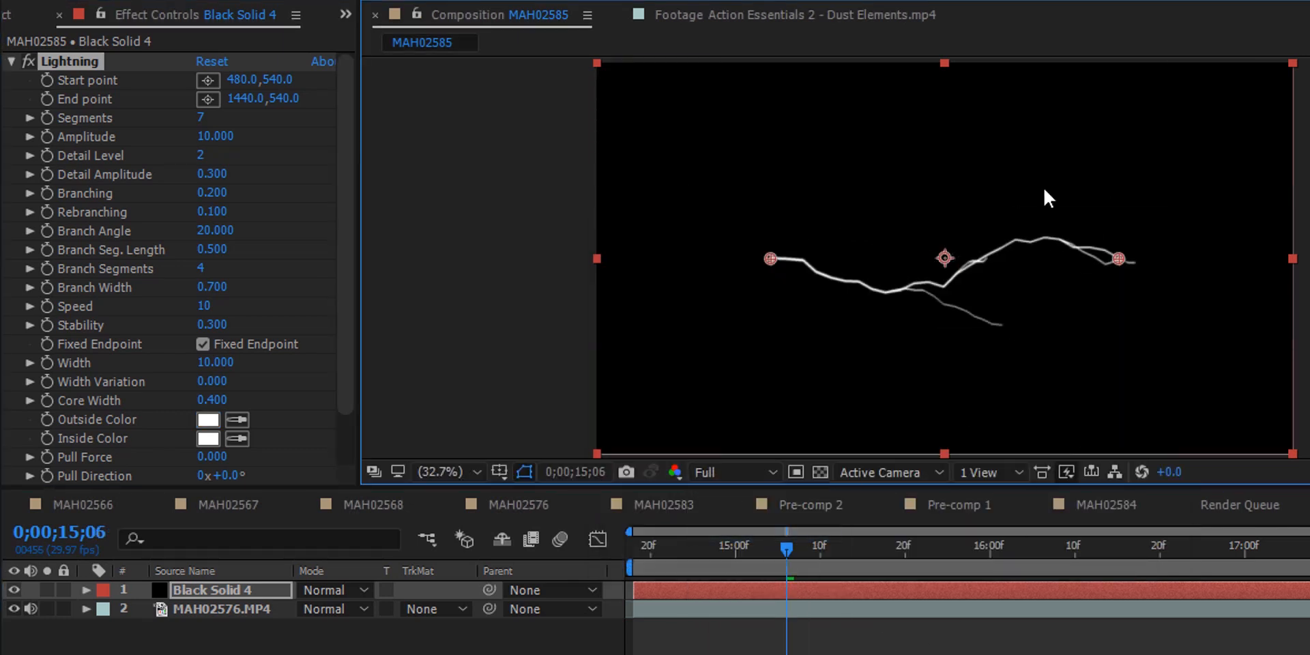
drag(702, 542, 632, 552)
key(space)
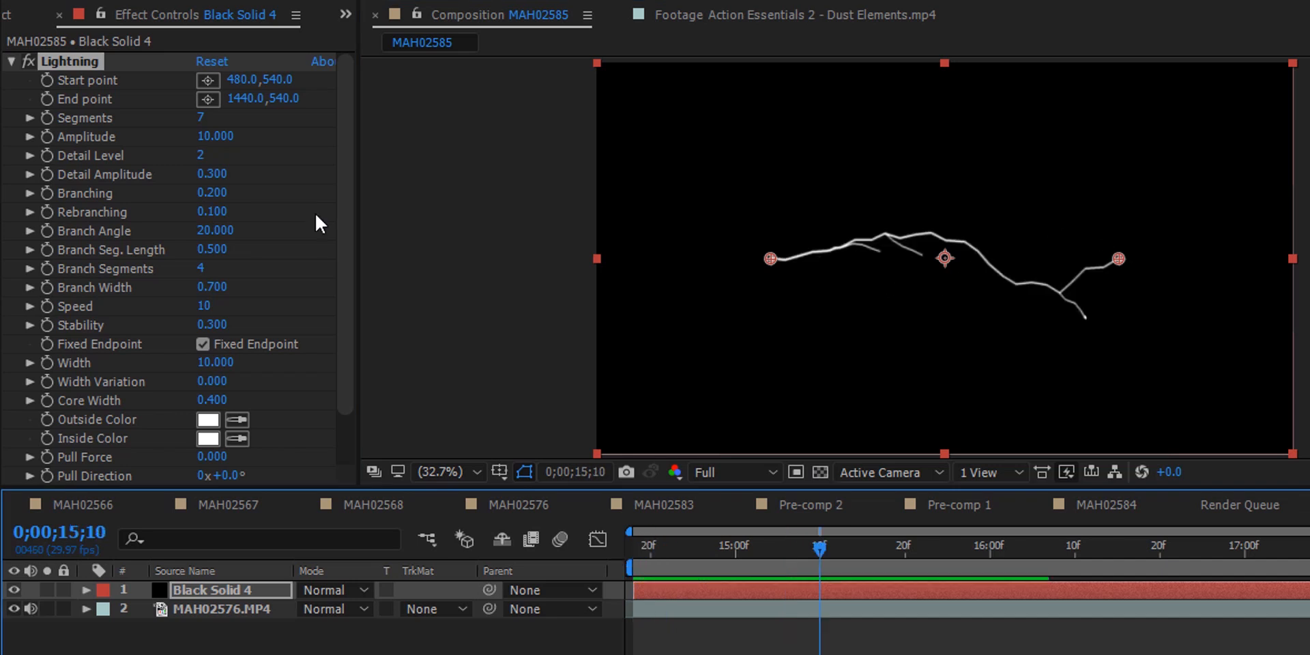
- Try raising the Lightning effect's segments to 25 and undo the change
scroll(344, 242, down, 3)
scroll(175, 94, up, 3)
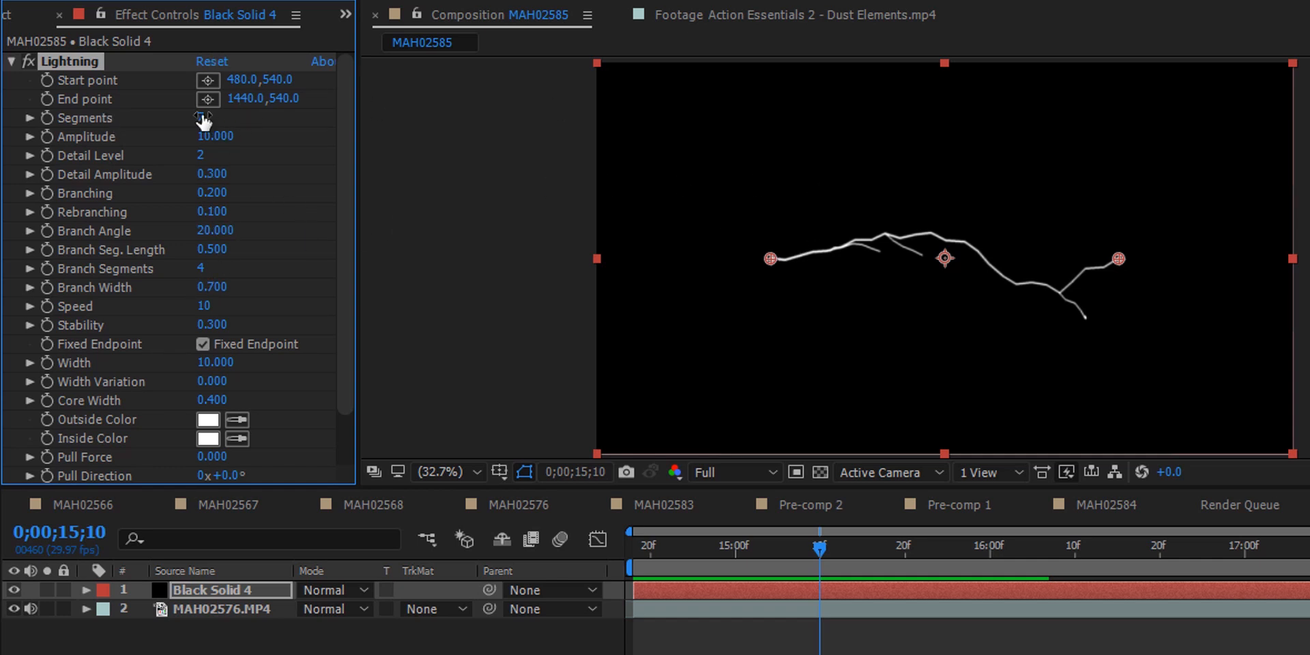
drag(203, 119, 351, 195)
drag(204, 120, 476, 140)
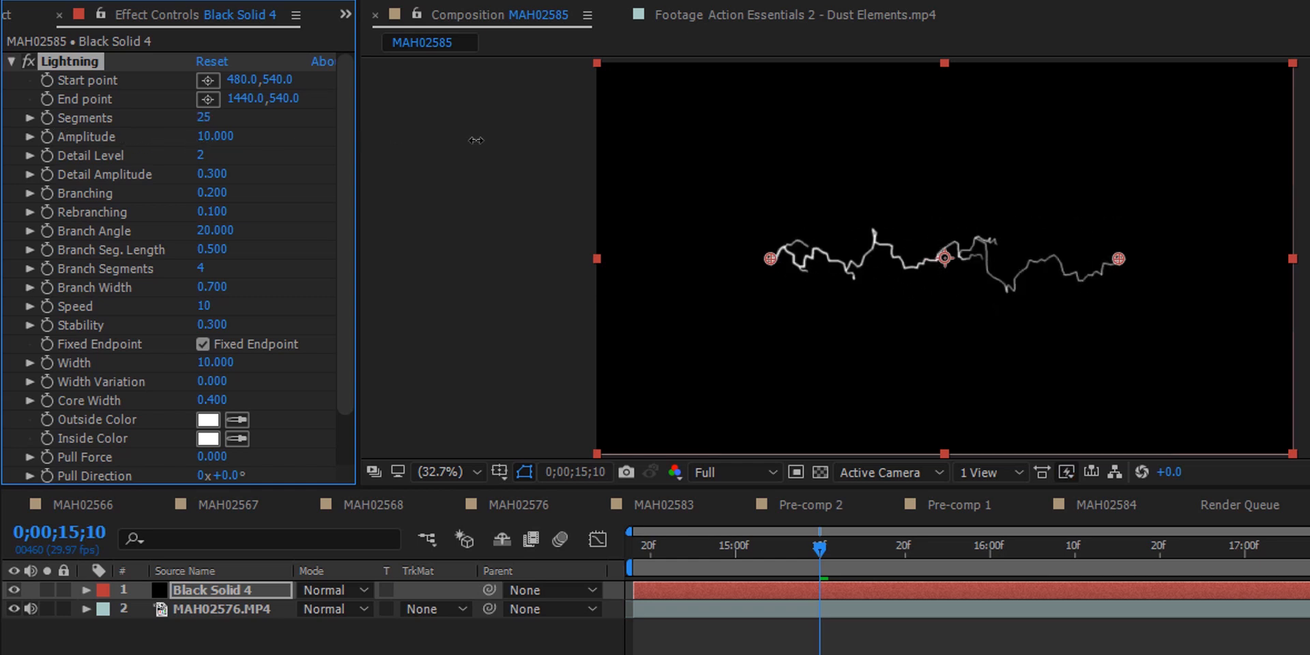
key(ctrl+z)
key(ctrl+z)
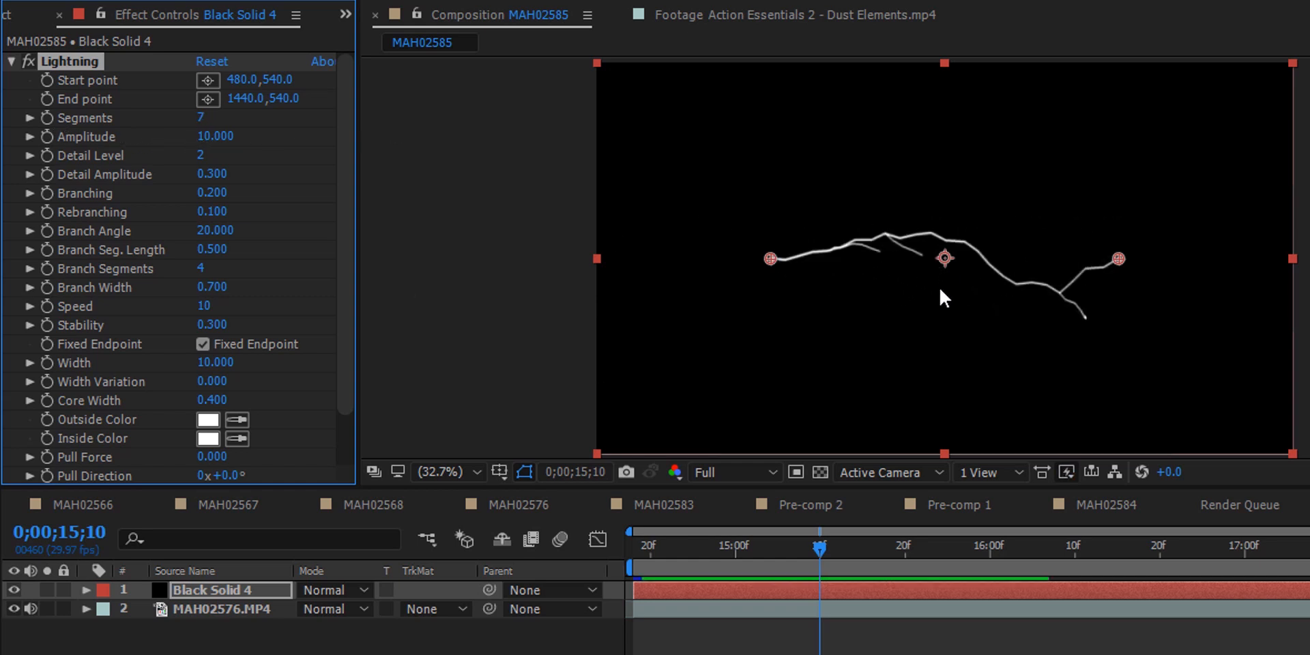
- Set the Lightning effect's amplitude to 7.800 and its branching to 0.340
drag(245, 137, 930, 146)
drag(1116, 154, 434, 202)
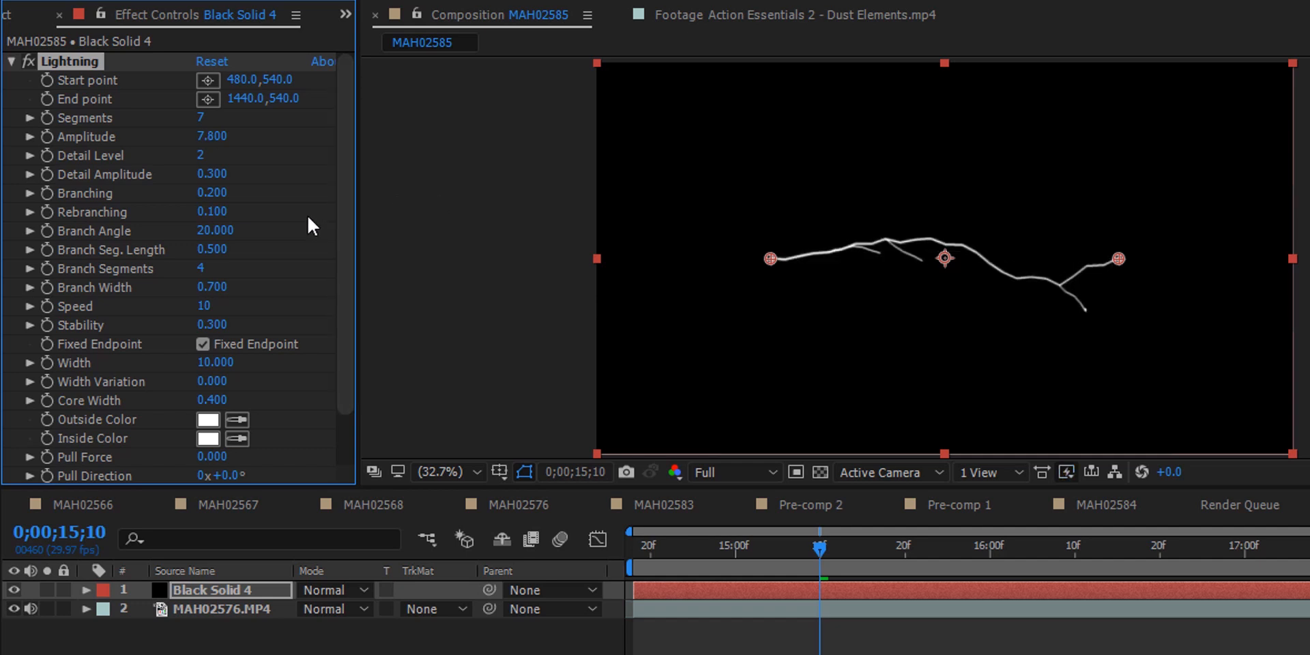
drag(220, 198, 410, 238)
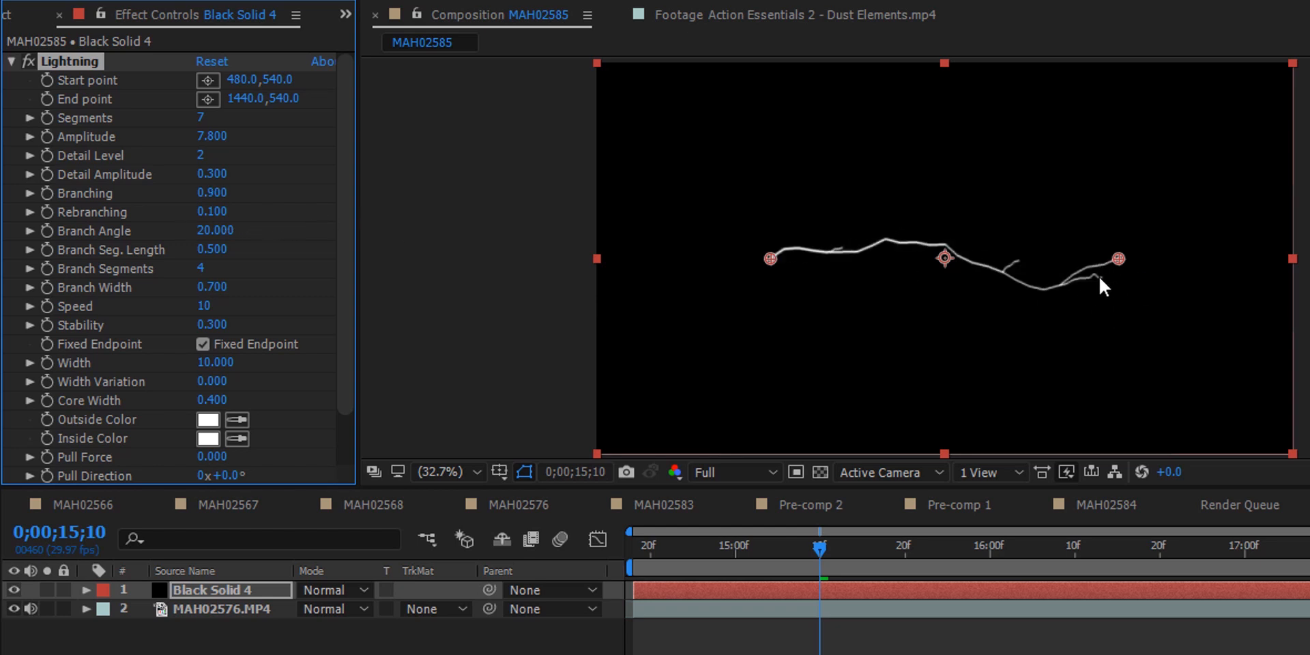
drag(213, 192, 151, 232)
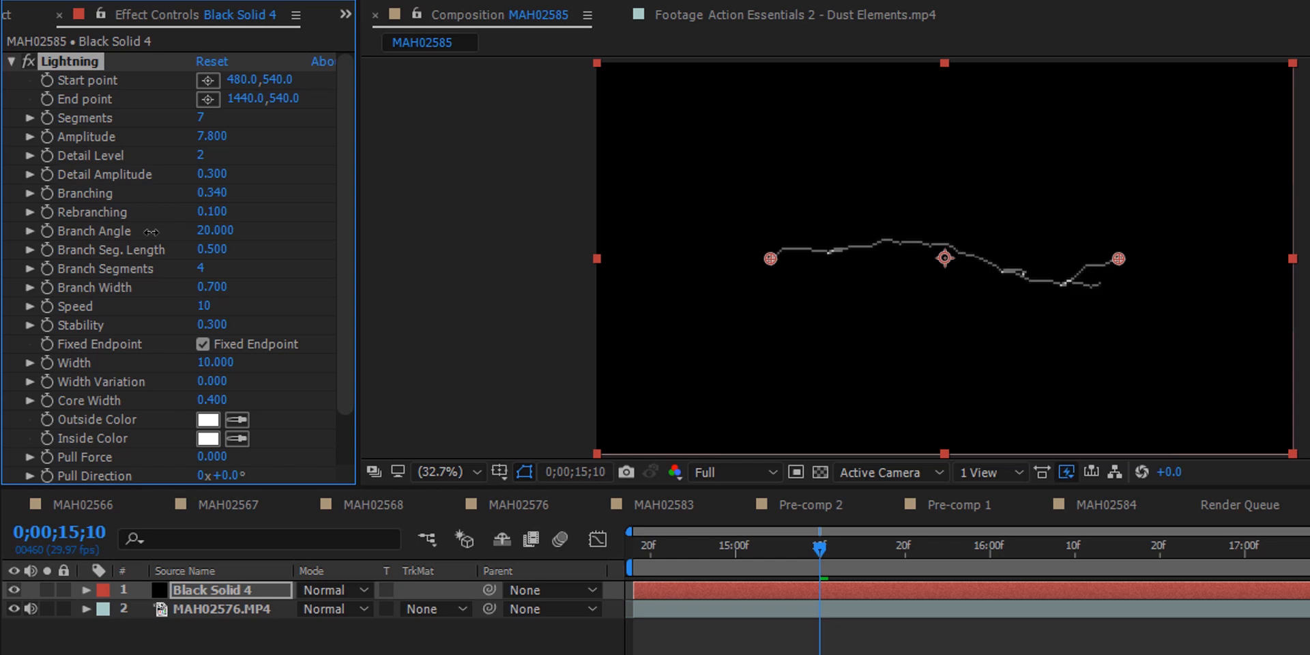
- Configure the lightning bolt with width 14.250, width variation 0.232 and detail level 5
scroll(253, 293, down, 2)
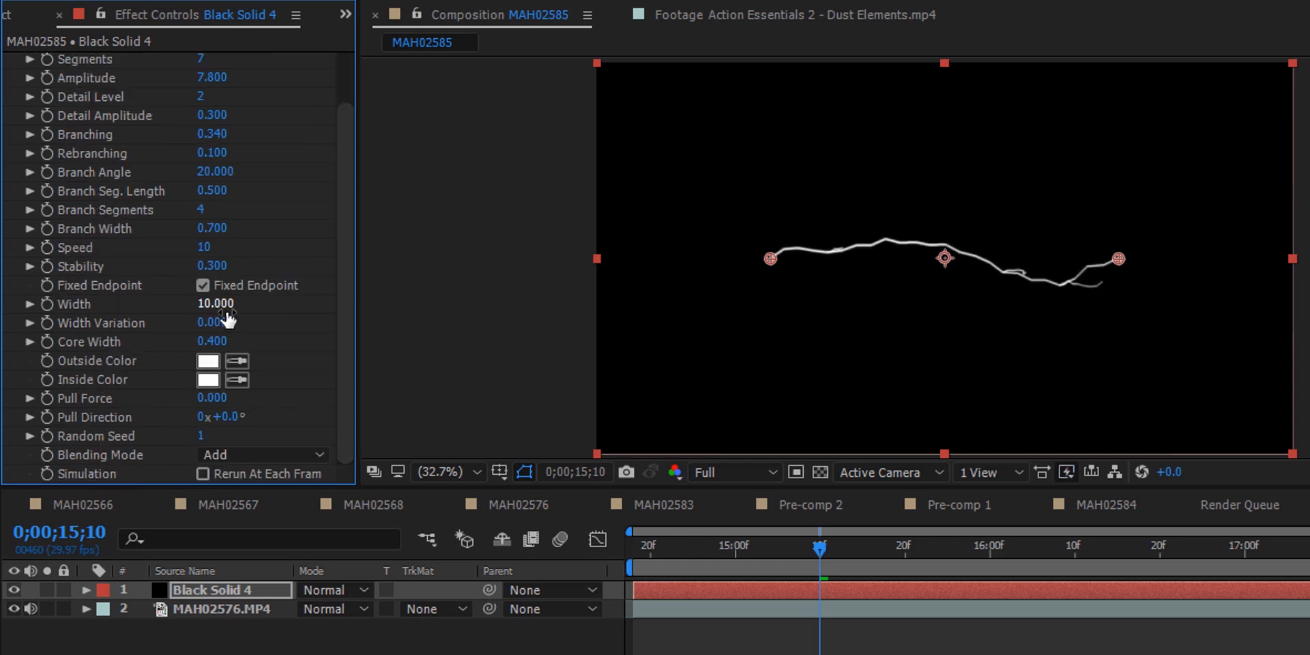
drag(234, 309, 723, 329)
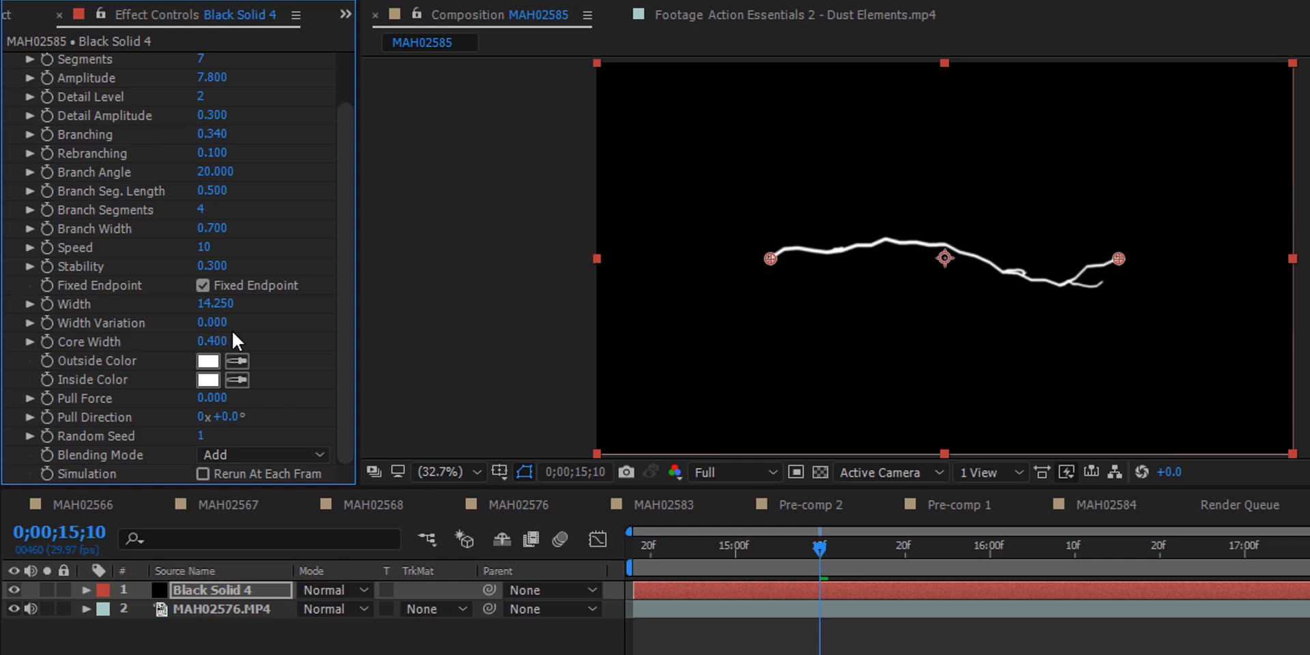
drag(221, 330, 338, 416)
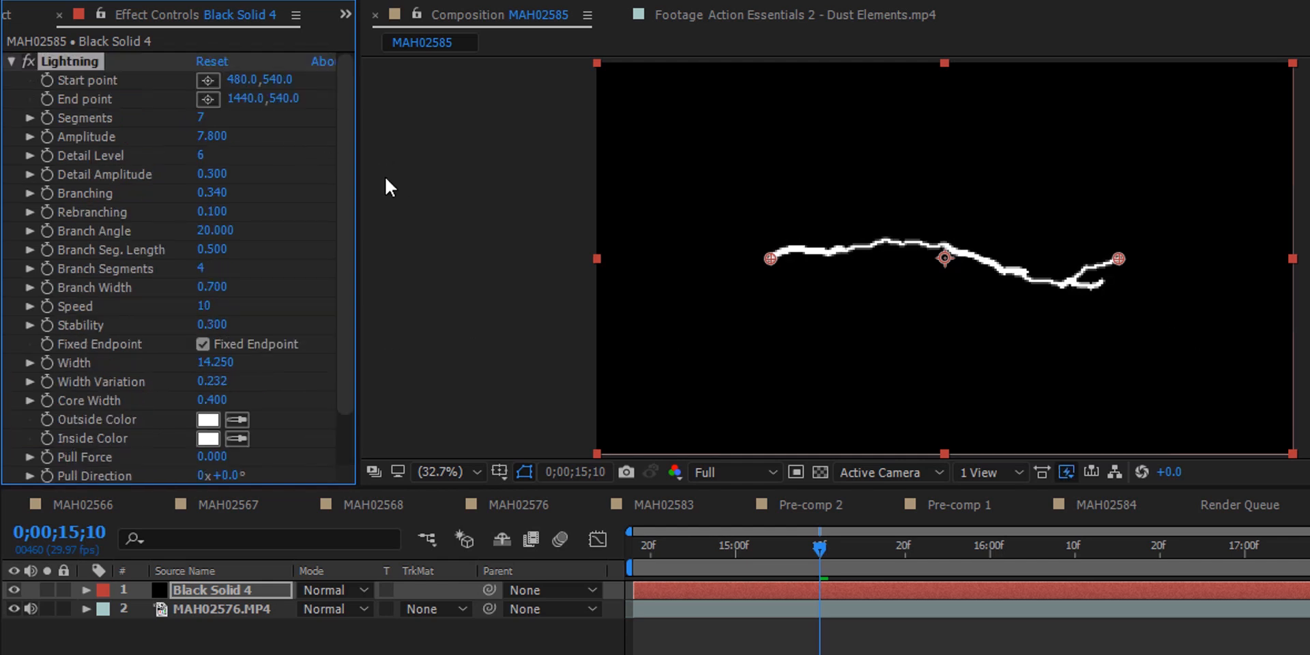
drag(385, 178, 276, 187)
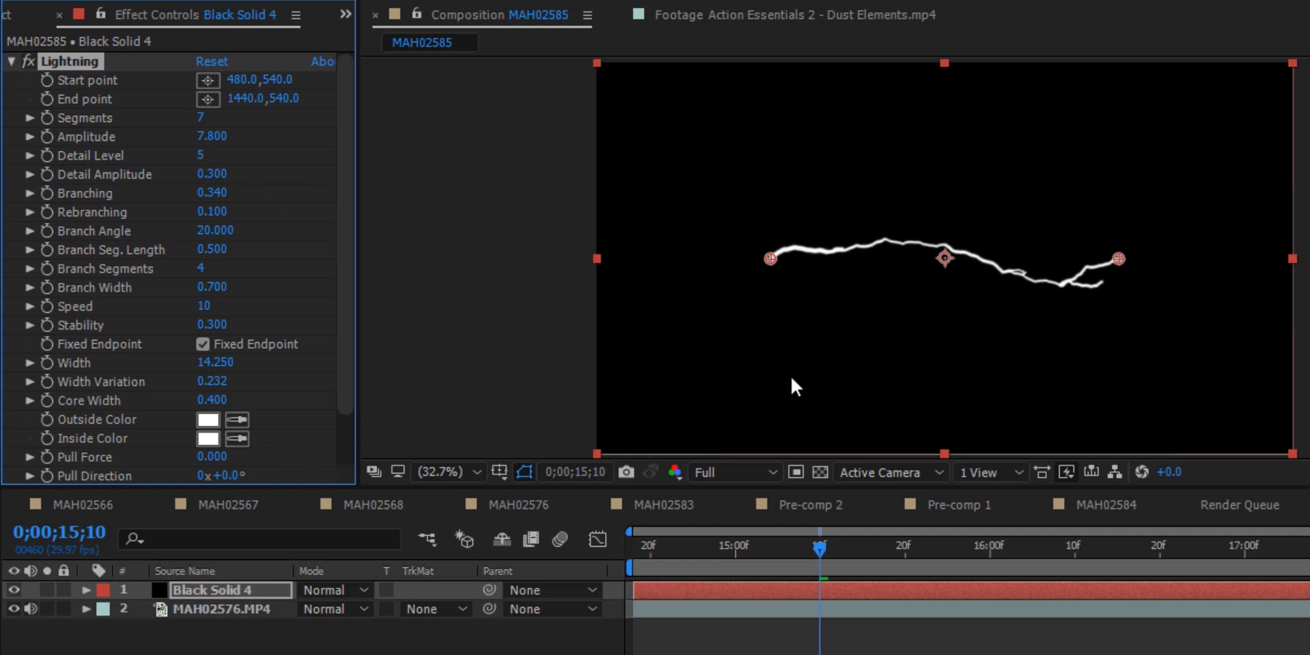
- Reposition the bolt vertically, with its start point at about 1107, -161 and its end point at about 1284, 604
drag(1119, 259, 877, 350)
drag(780, 258, 867, 93)
drag(877, 350, 1064, 294)
drag(951, 315, 951, 318)
drag(865, 94, 994, 4)
drag(949, 314, 1059, 278)
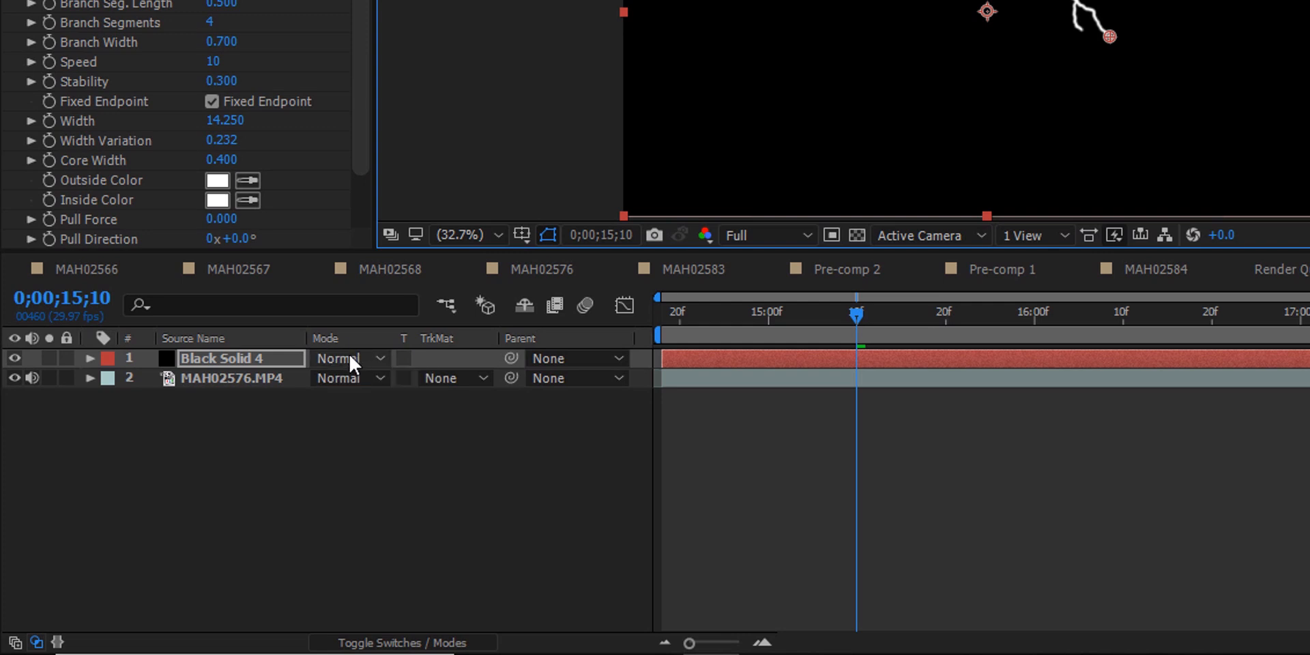
- Set the black solid layer's blending mode to Add
click(375, 358)
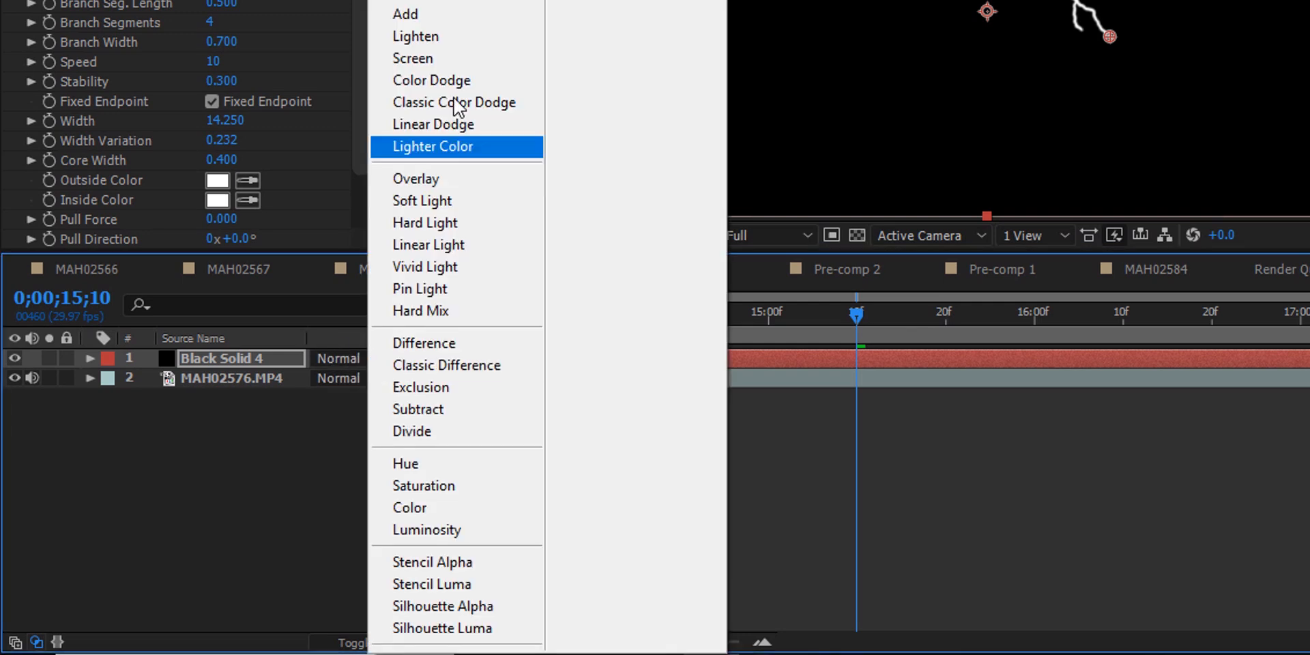
click(249, 522)
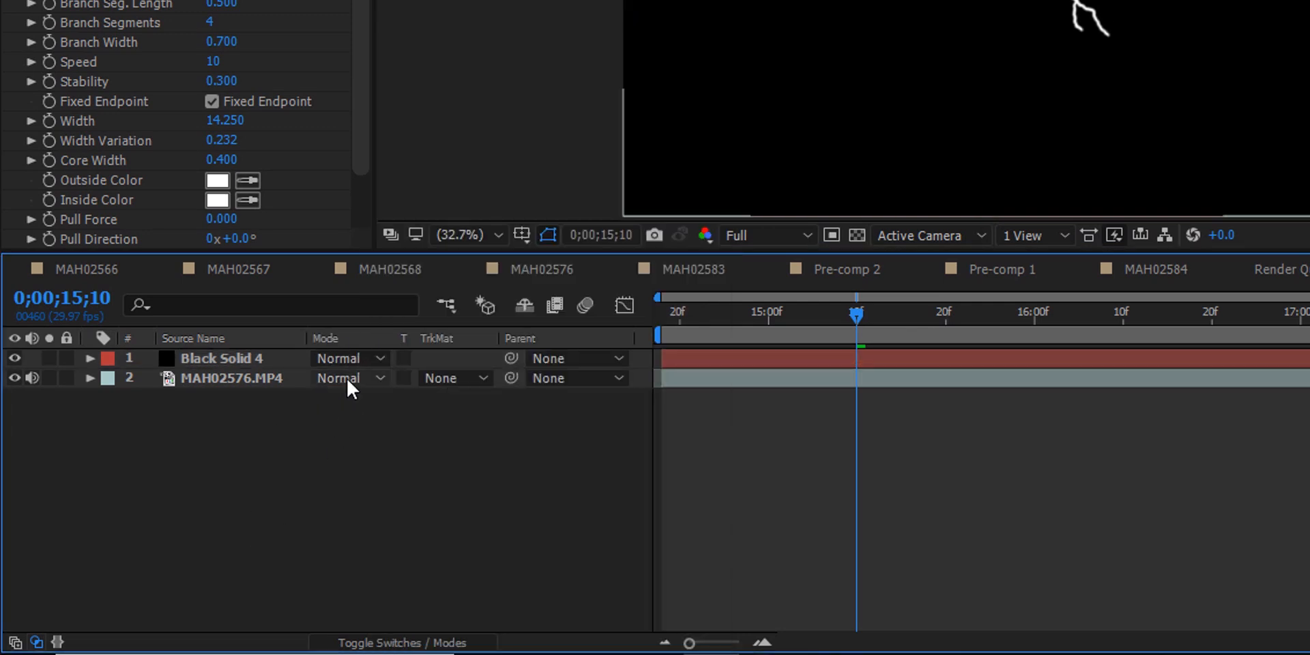
click(431, 642)
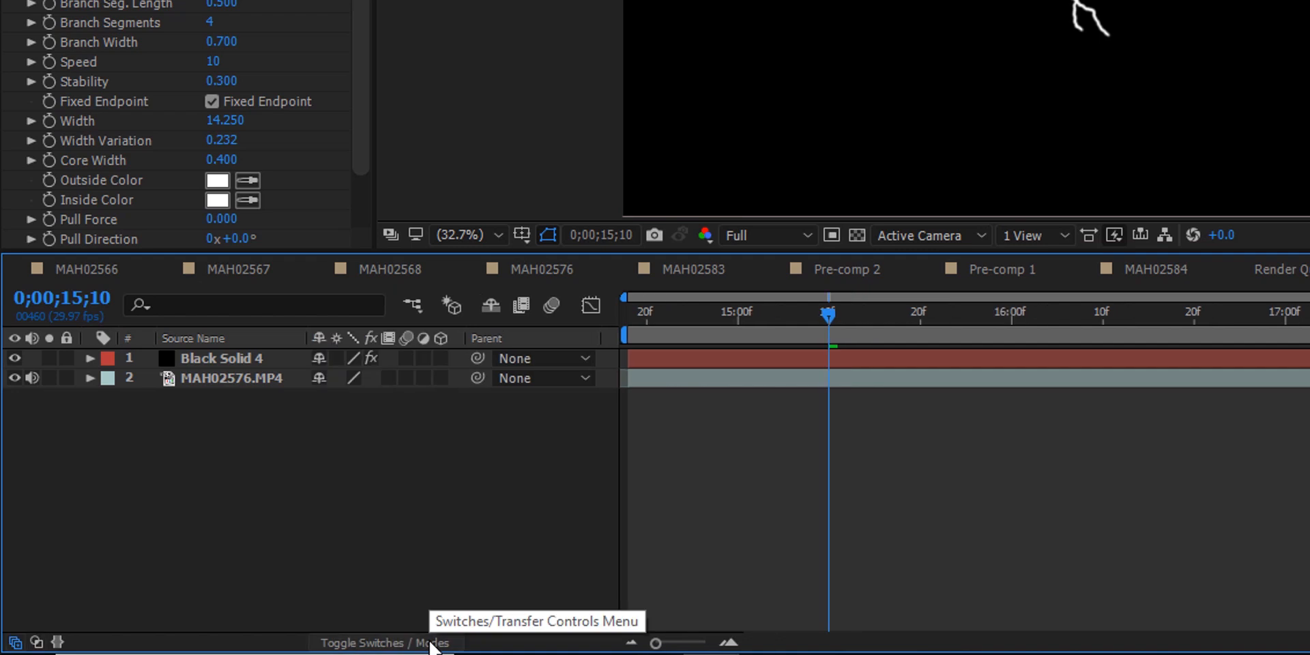
click(431, 643)
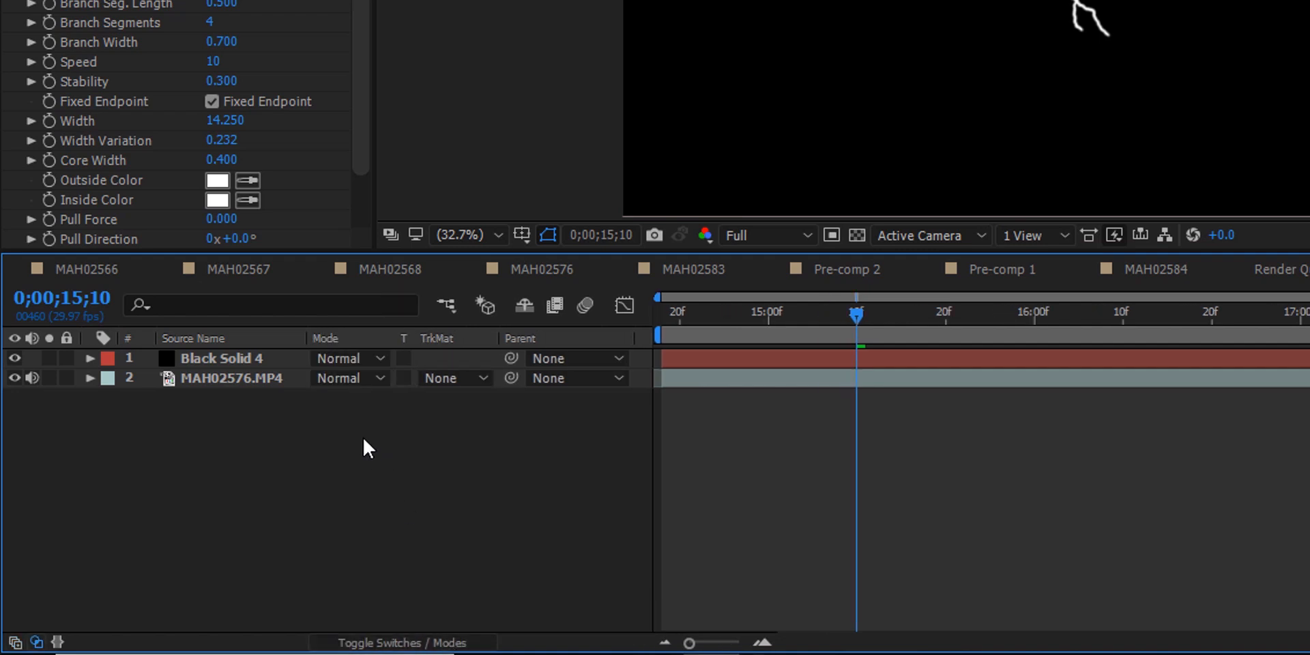
click(359, 357)
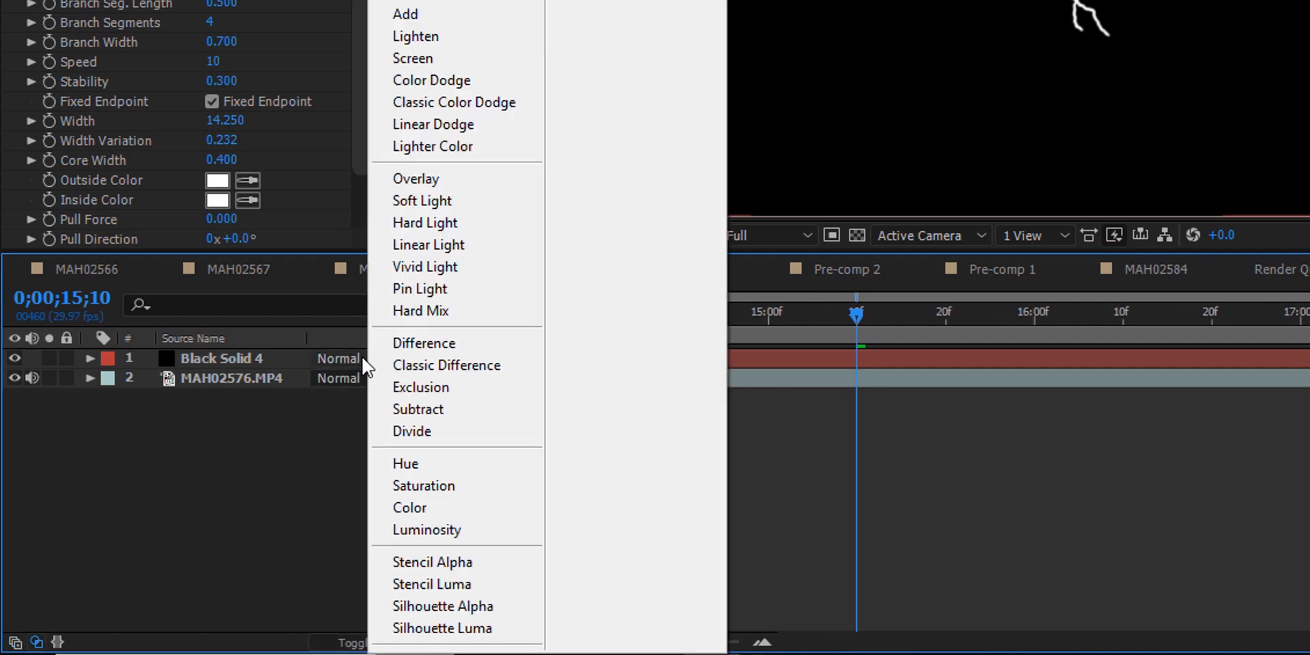
click(428, 20)
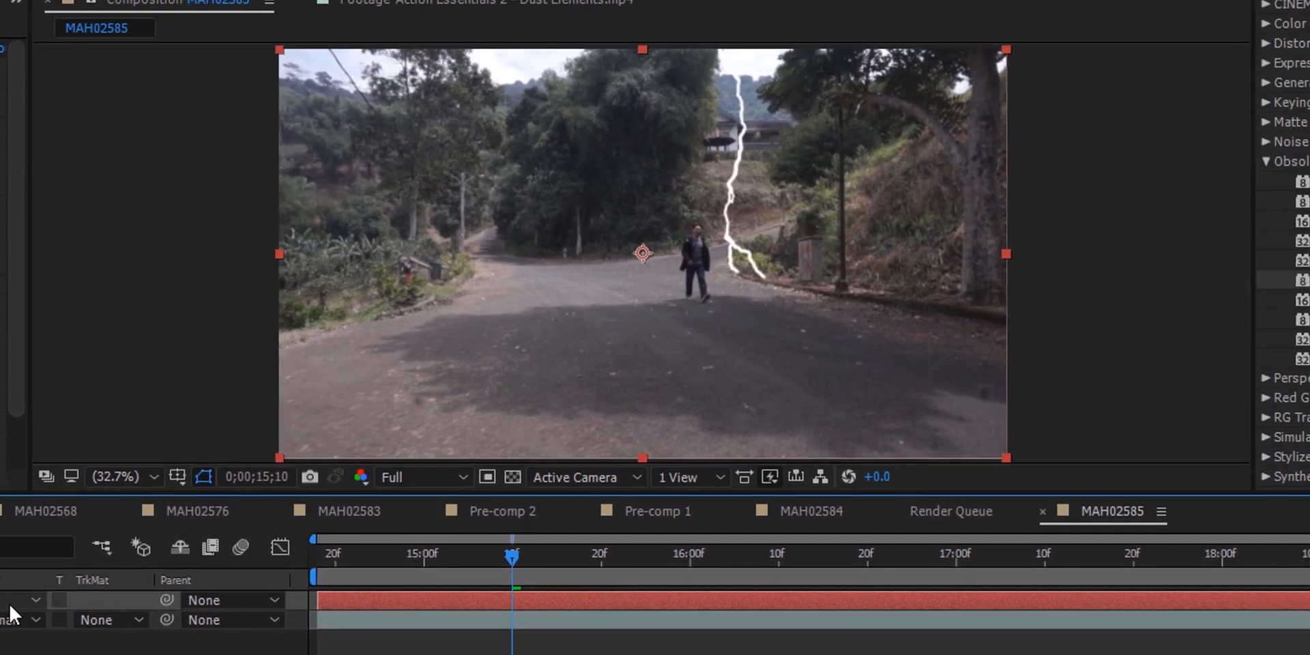
- Try the Screen blending mode on the black solid layer and return it to Add
click(354, 361)
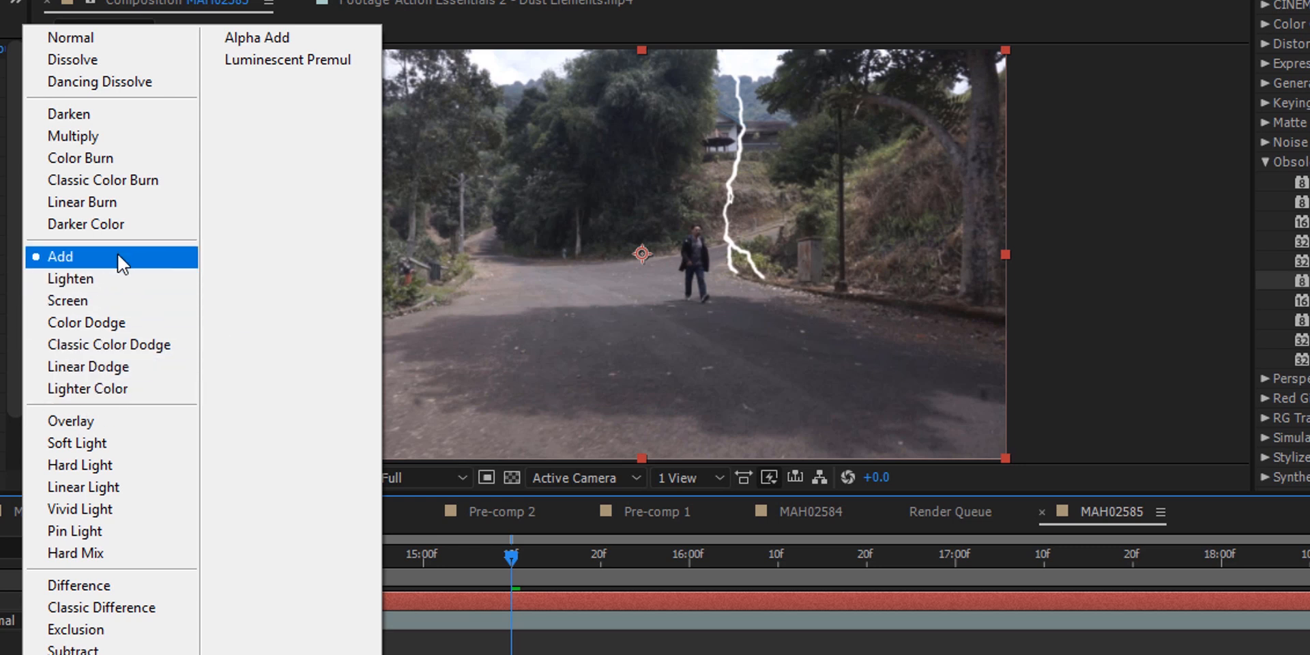
click(77, 300)
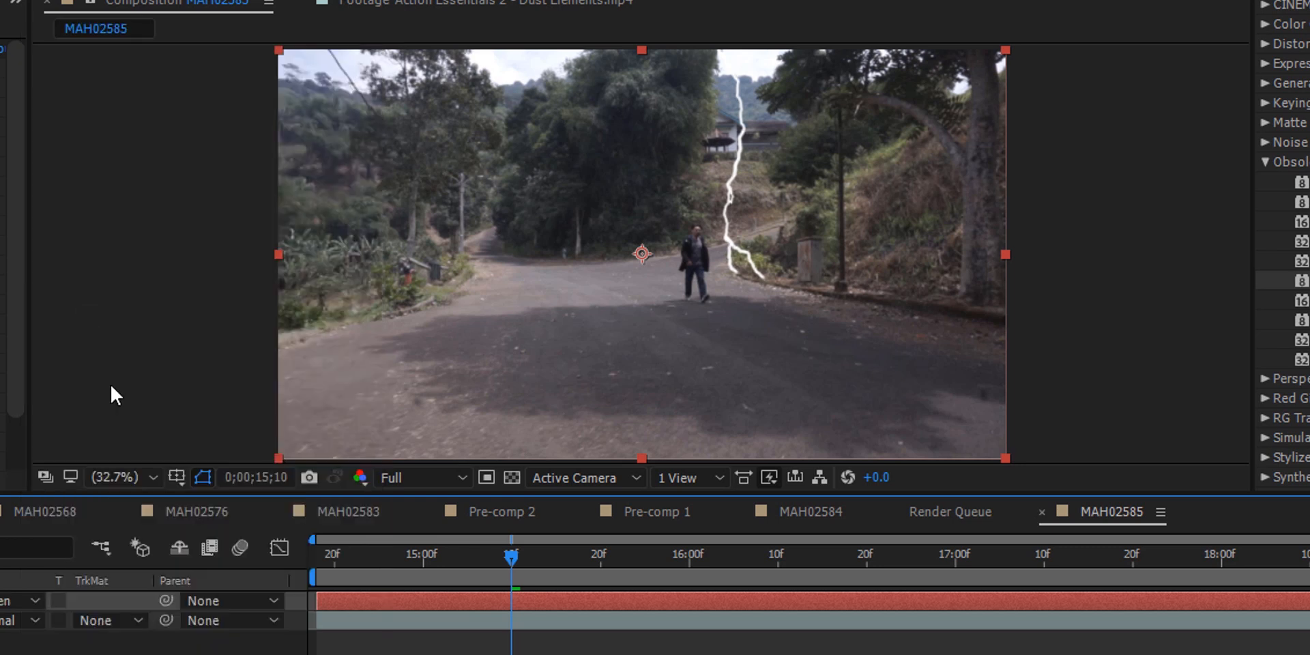
click(8, 604)
click(112, 251)
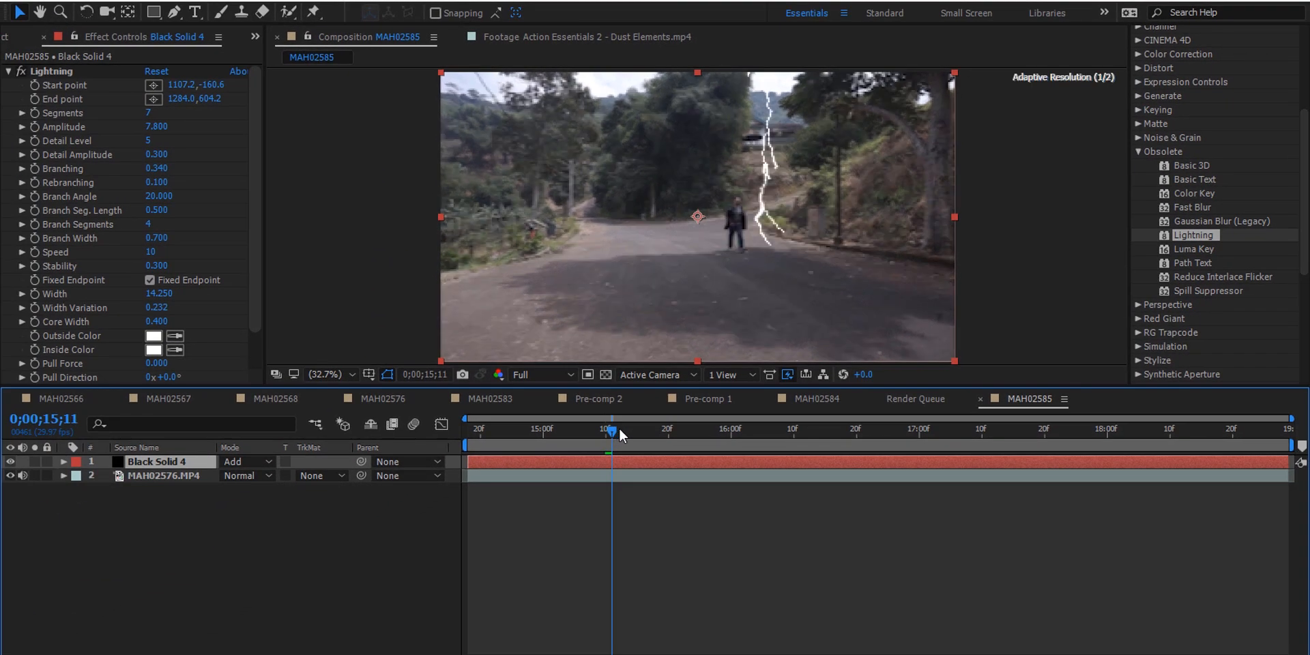
- Scrub the lightning over the footage to 0;00;15;12
drag(606, 434, 619, 434)
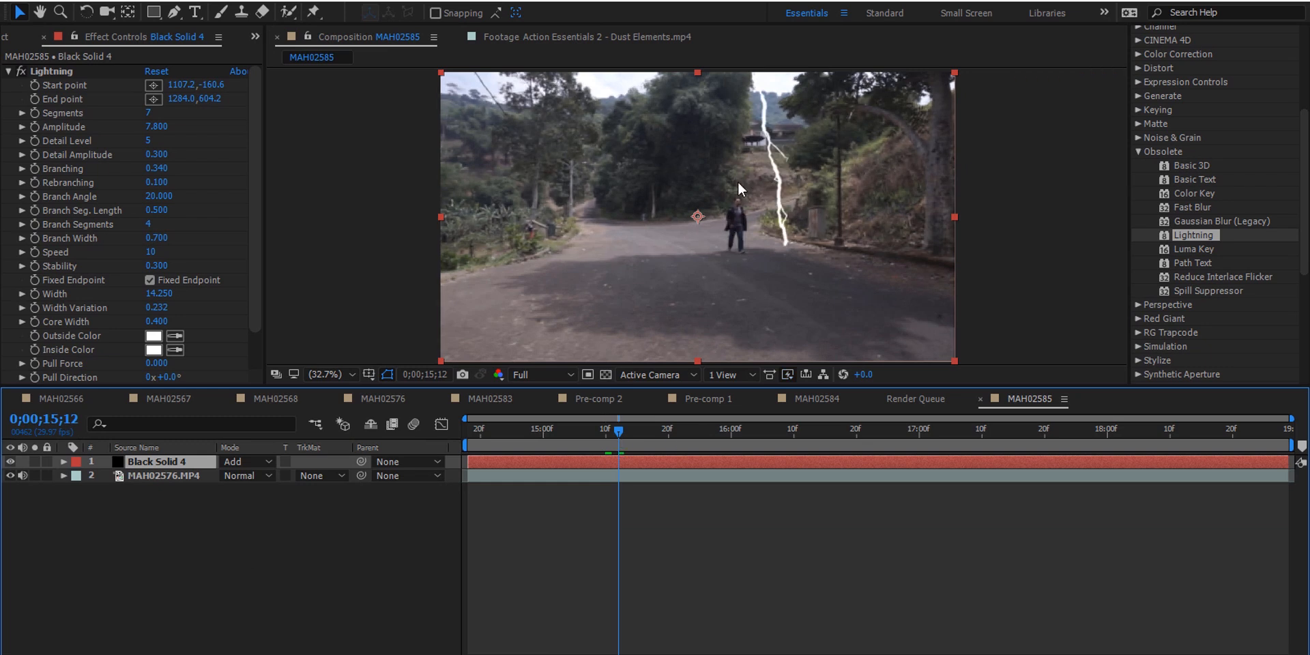
- Try placing the lightning bolt's end point above the man, at about 1079, 335
click(47, 71)
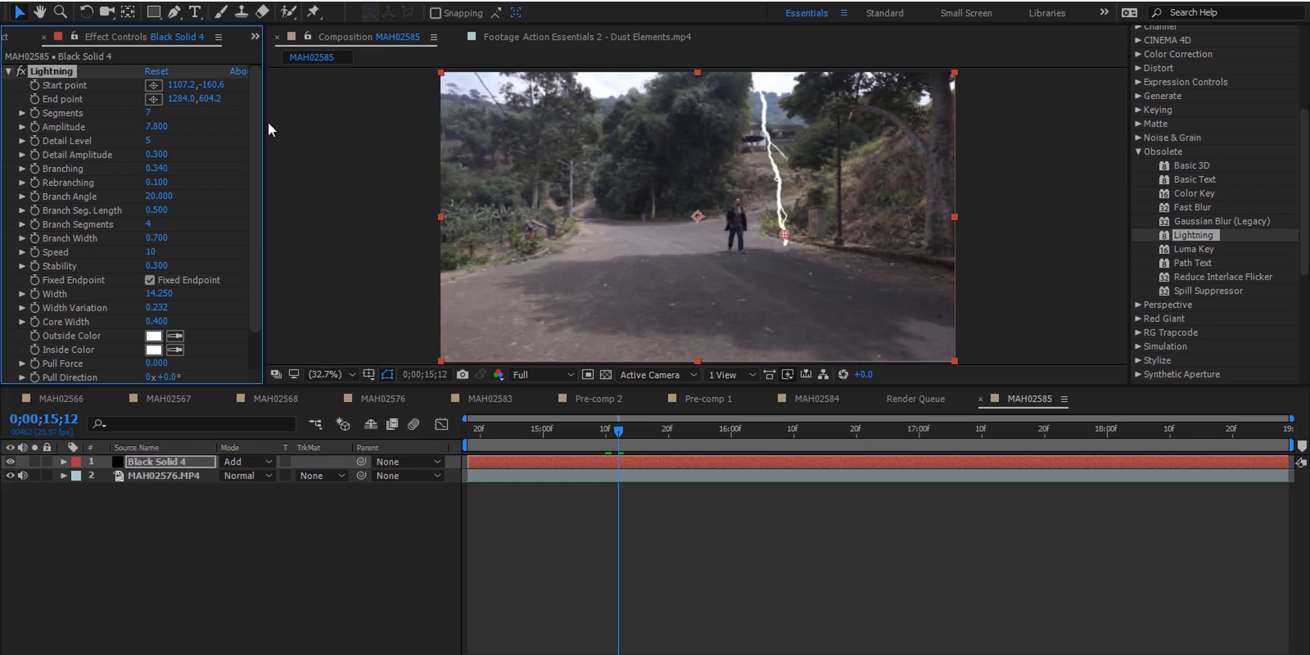
drag(783, 237, 729, 162)
click(8, 71)
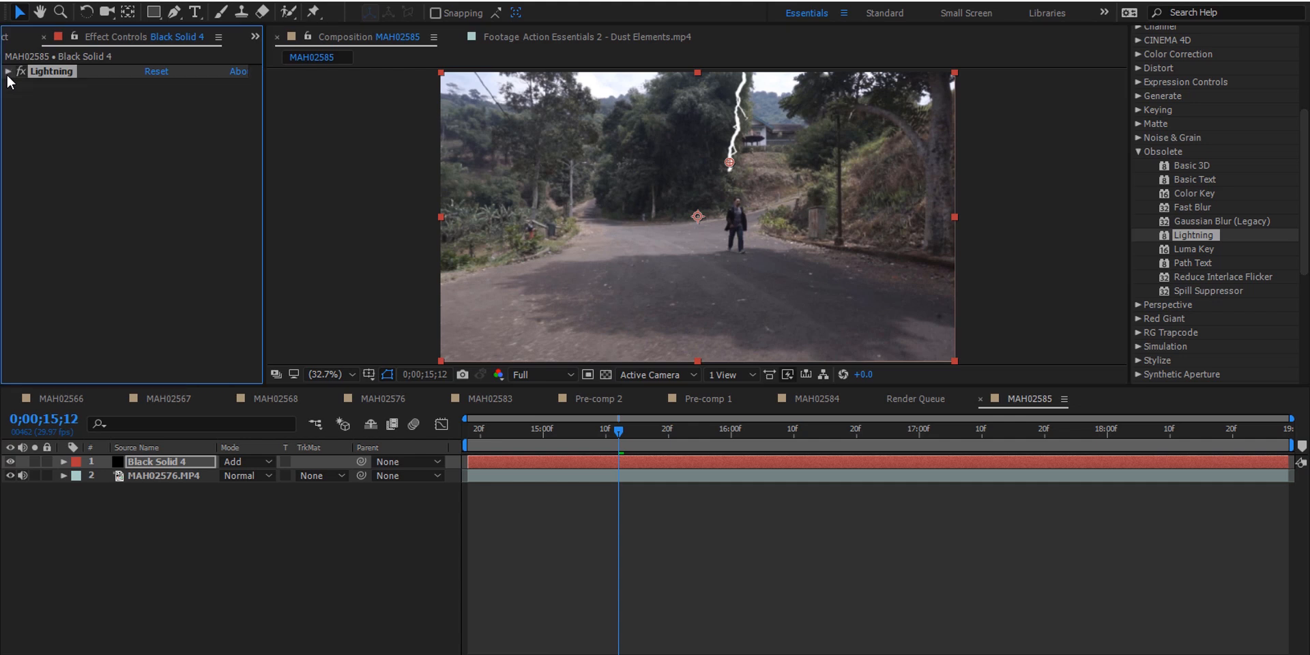
- At 0;00;16;18, move the bolt's end point onto the man's head, at about 1133, 595
drag(752, 443, 844, 456)
scroll(734, 239, up, 4)
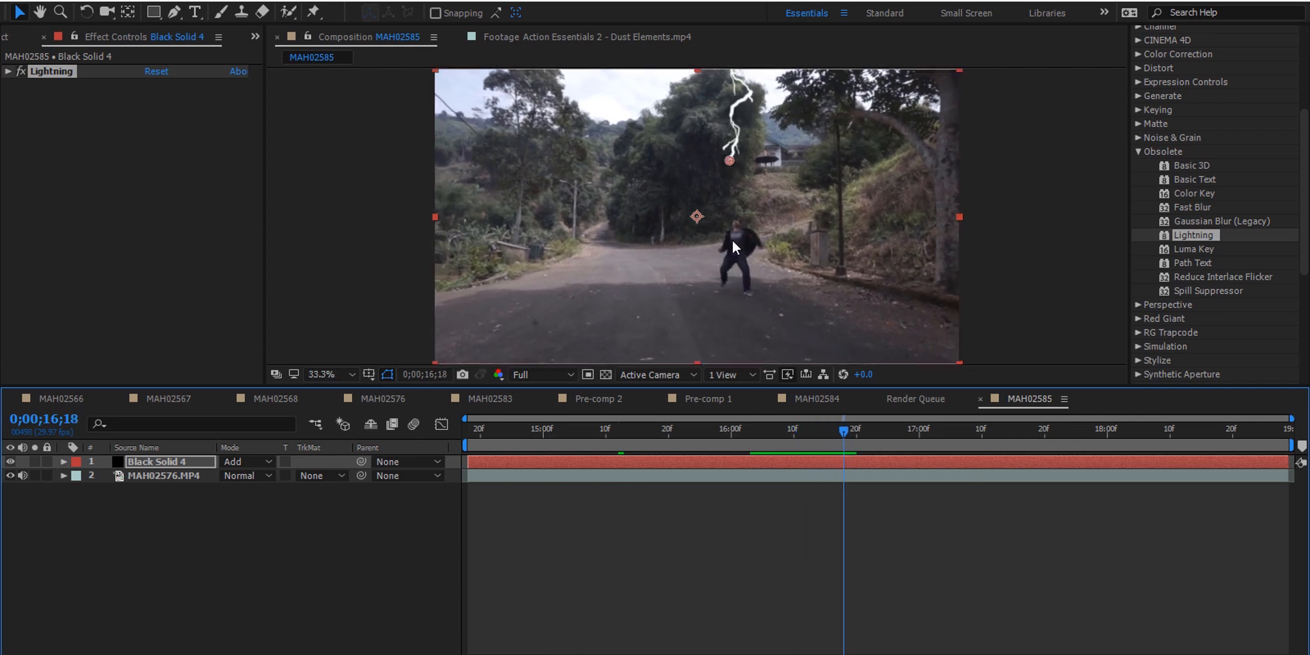
scroll(741, 296, down, 2)
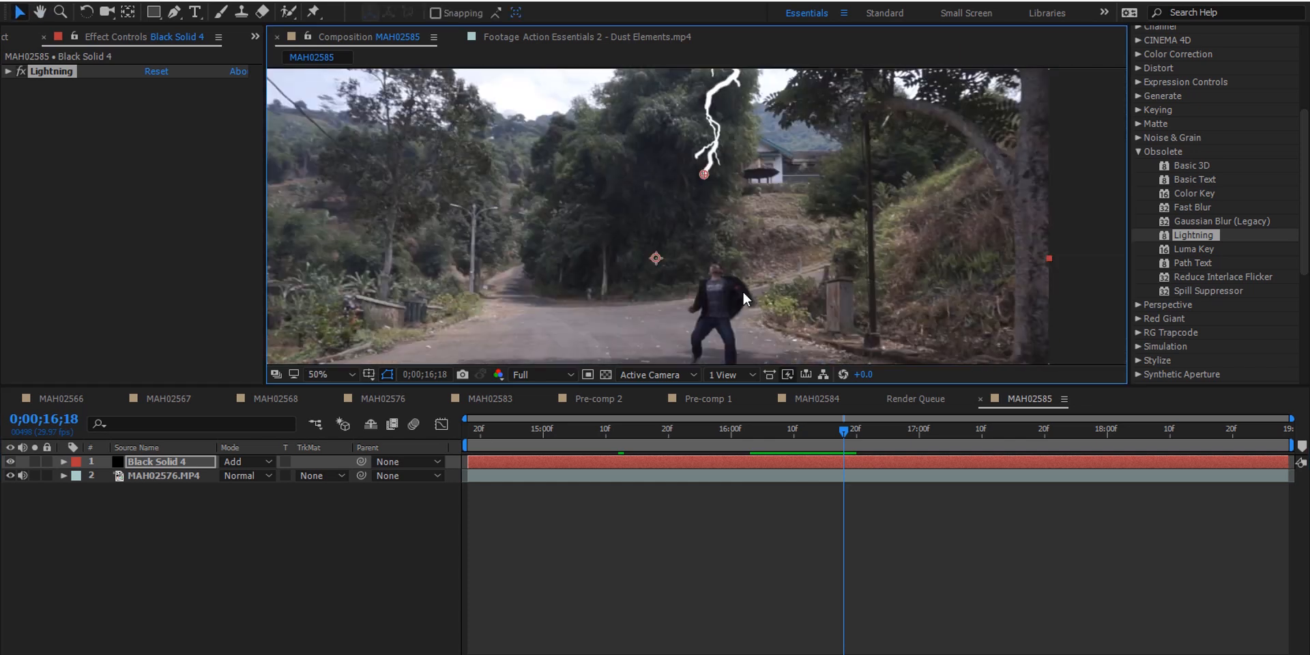
drag(744, 292, 722, 330)
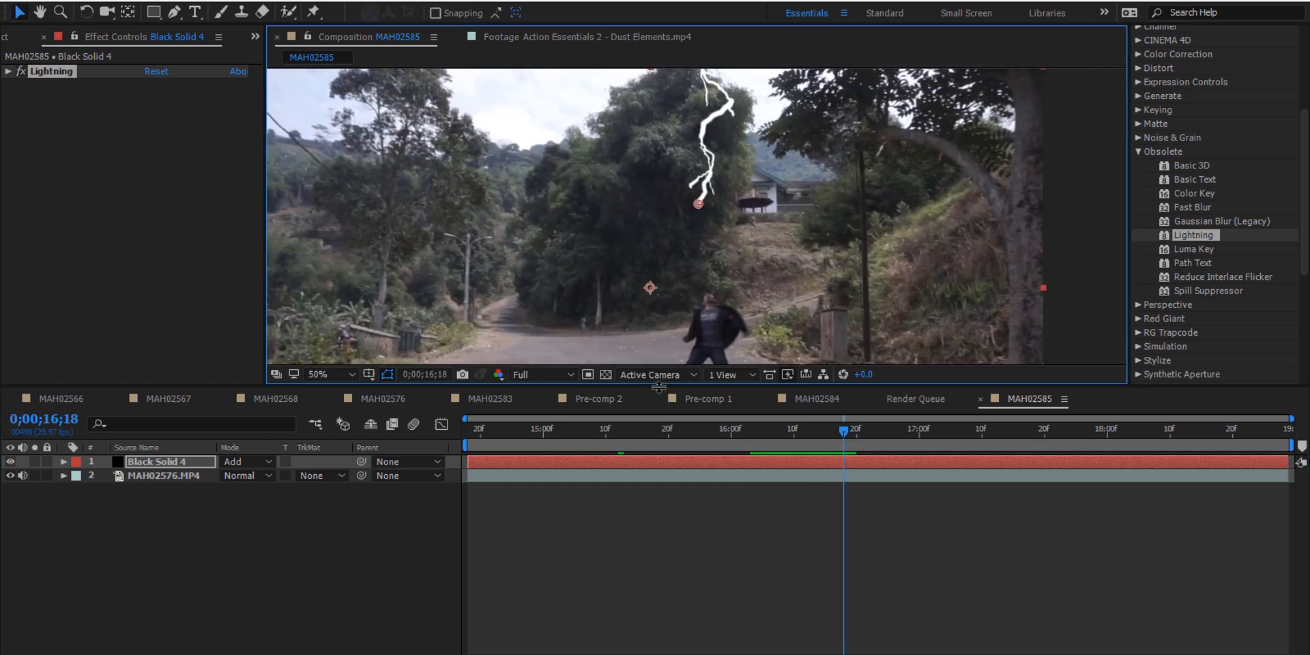
drag(660, 387, 659, 458)
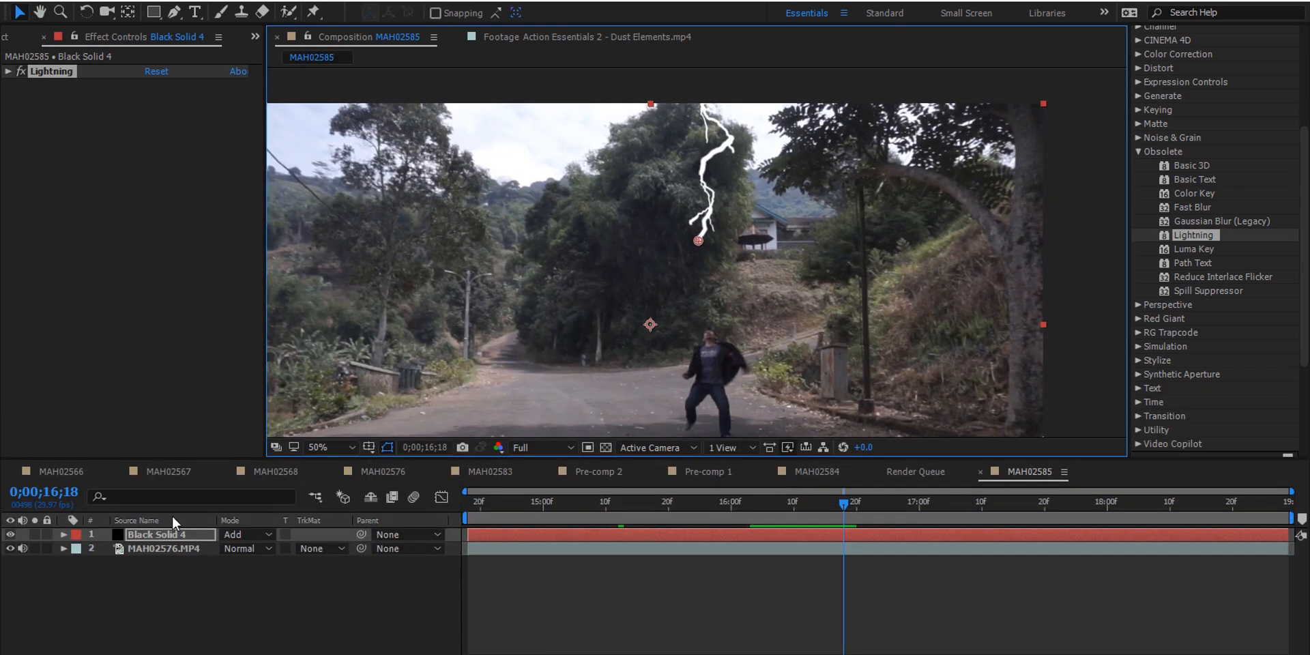
click(150, 532)
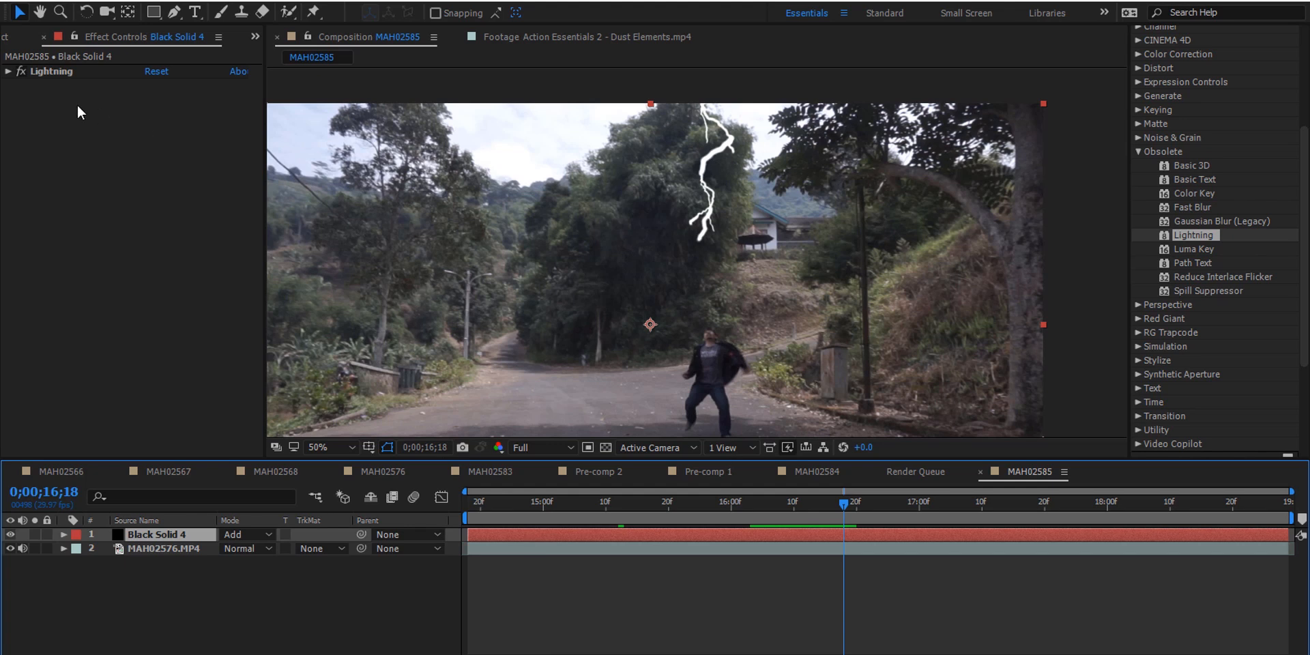
click(8, 72)
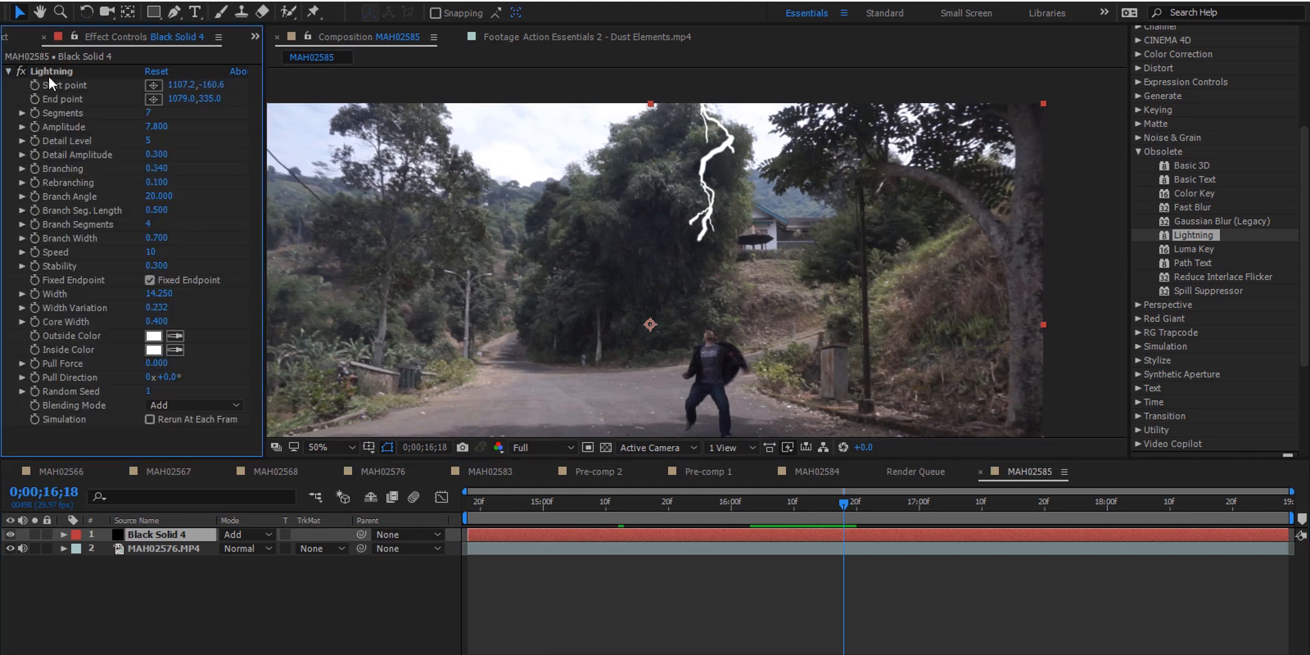
click(40, 71)
drag(700, 240, 724, 344)
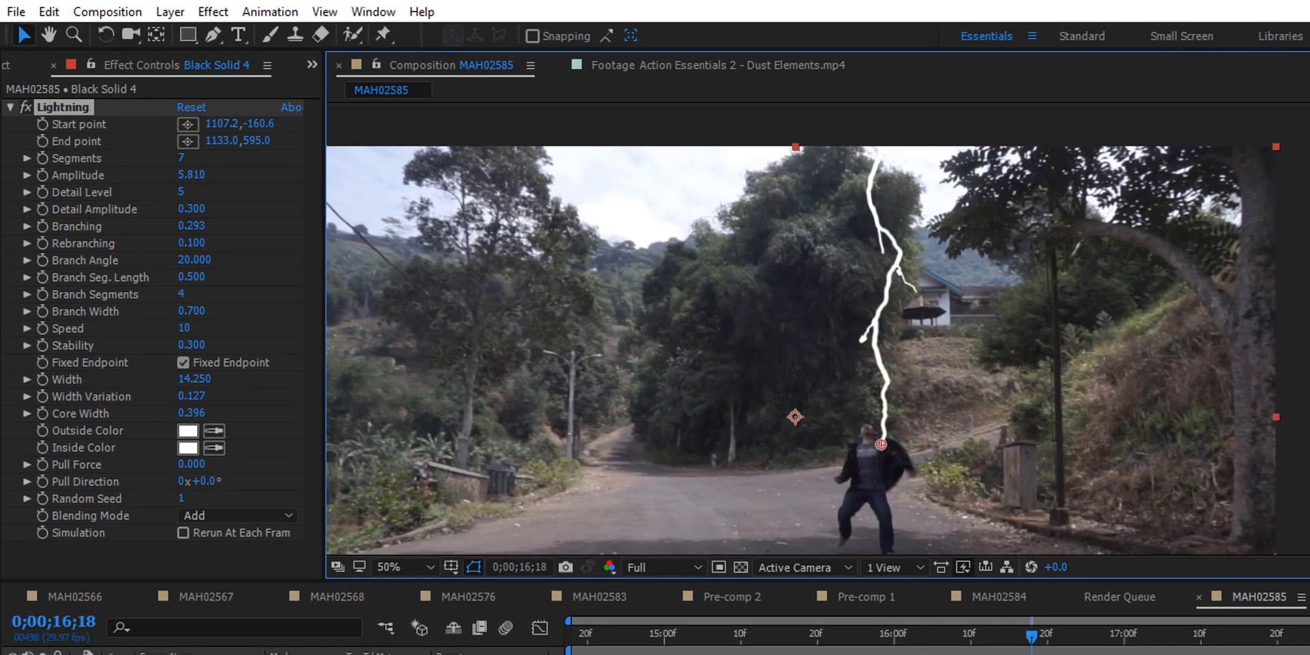
- Enable keyframing for the Lightning effect's Start point and End point at 0;00;16;18
click(939, 653)
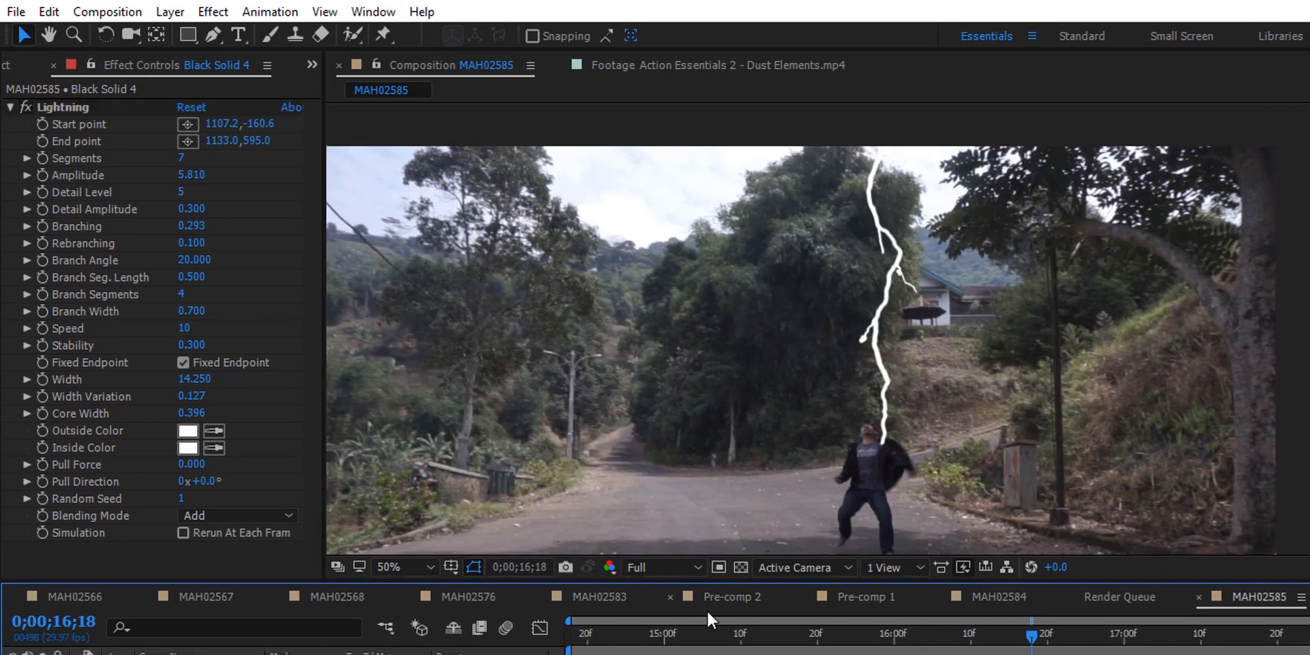
click(205, 654)
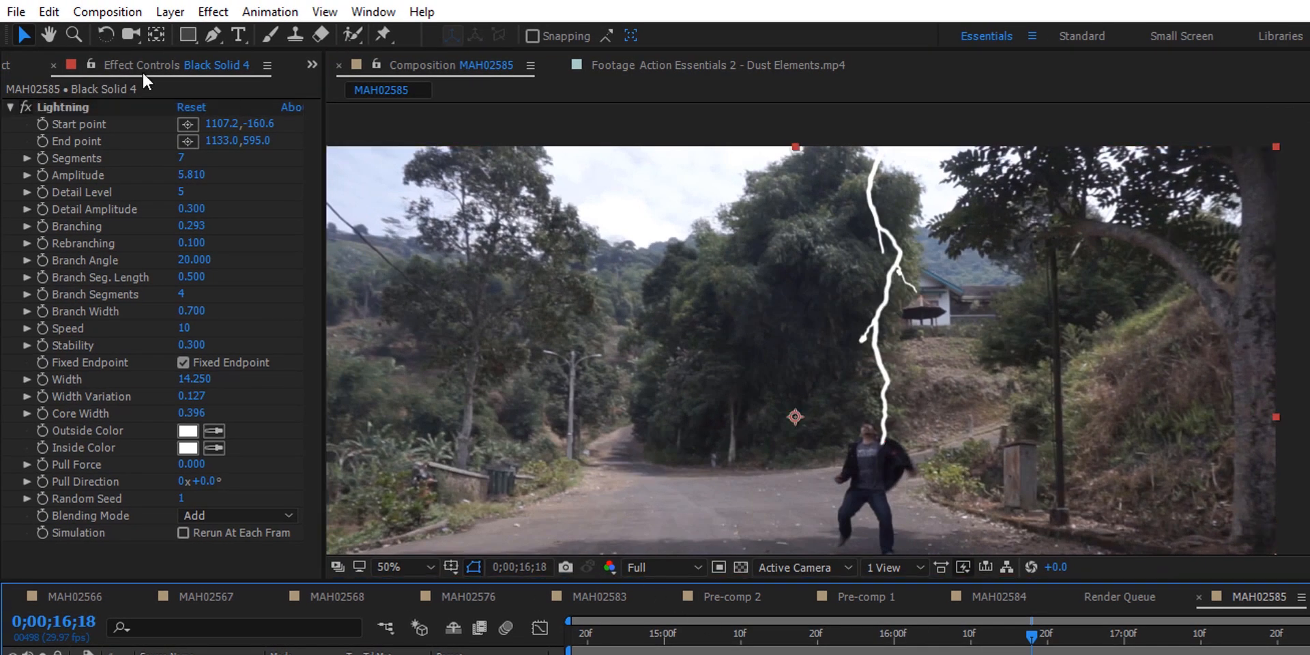
click(78, 106)
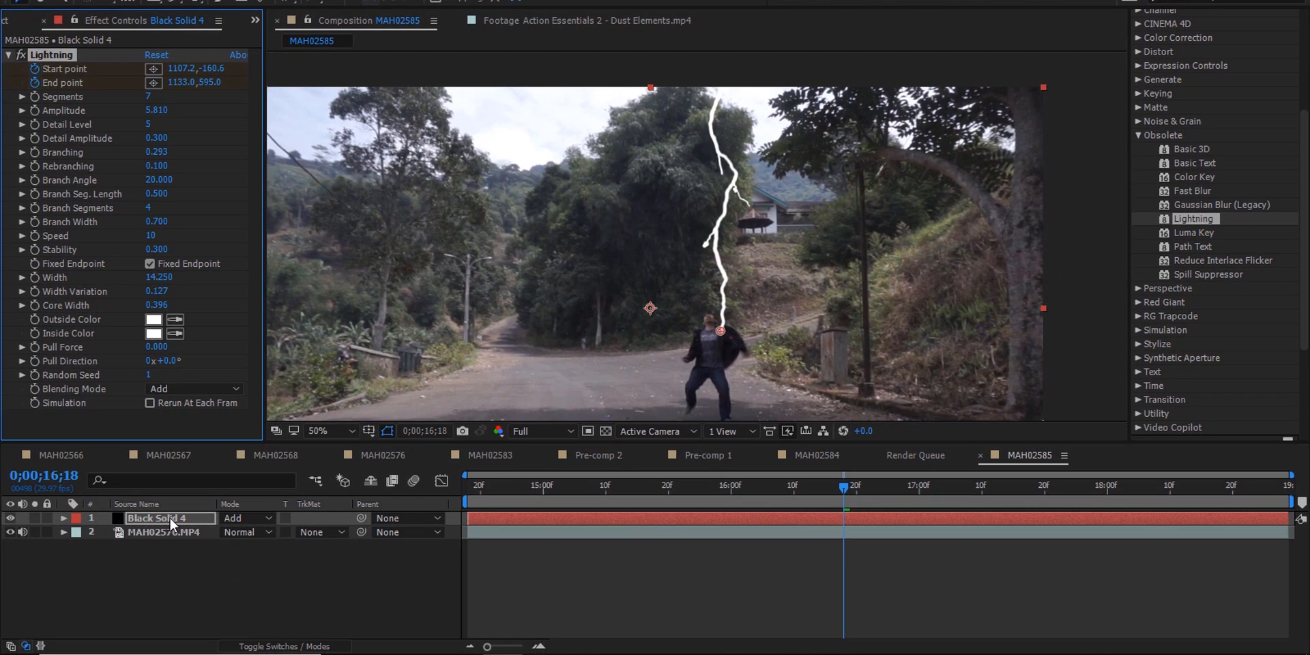
- Reveal the black solid layer's keyframed Lightning properties in the timeline
click(170, 534)
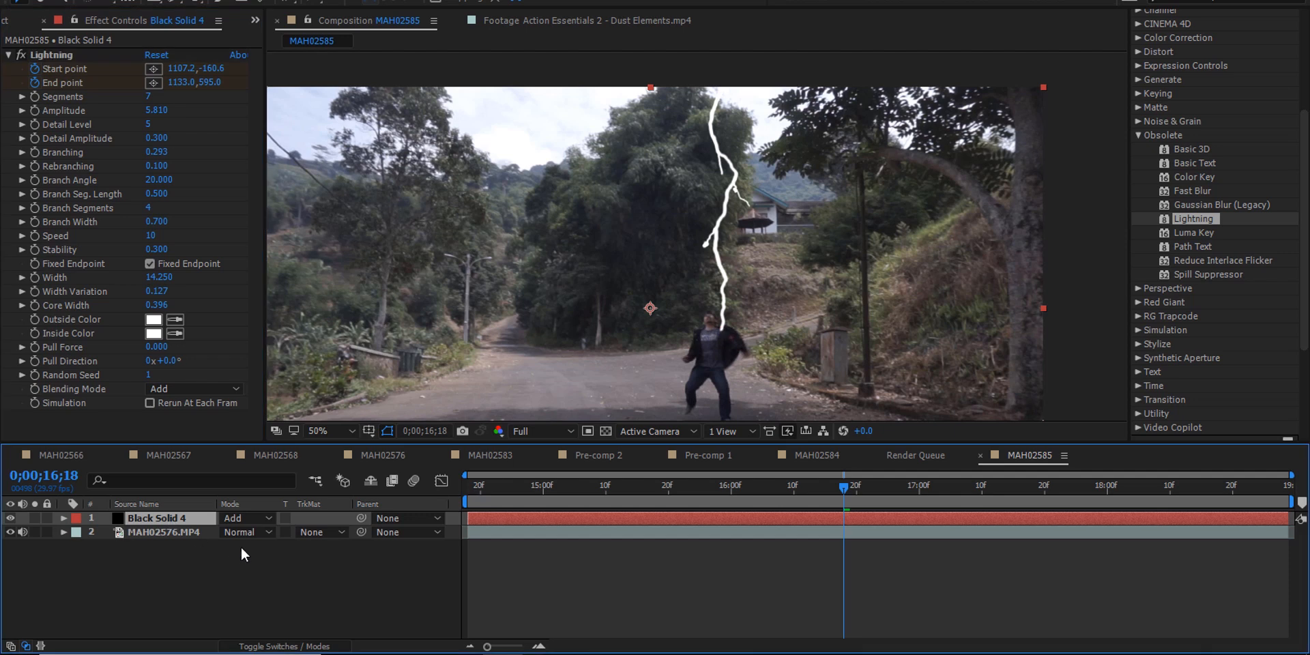
key(u)
key(u)
key(u)
key(u)
key(u)
key(u)
click(162, 567)
click(157, 518)
key(u)
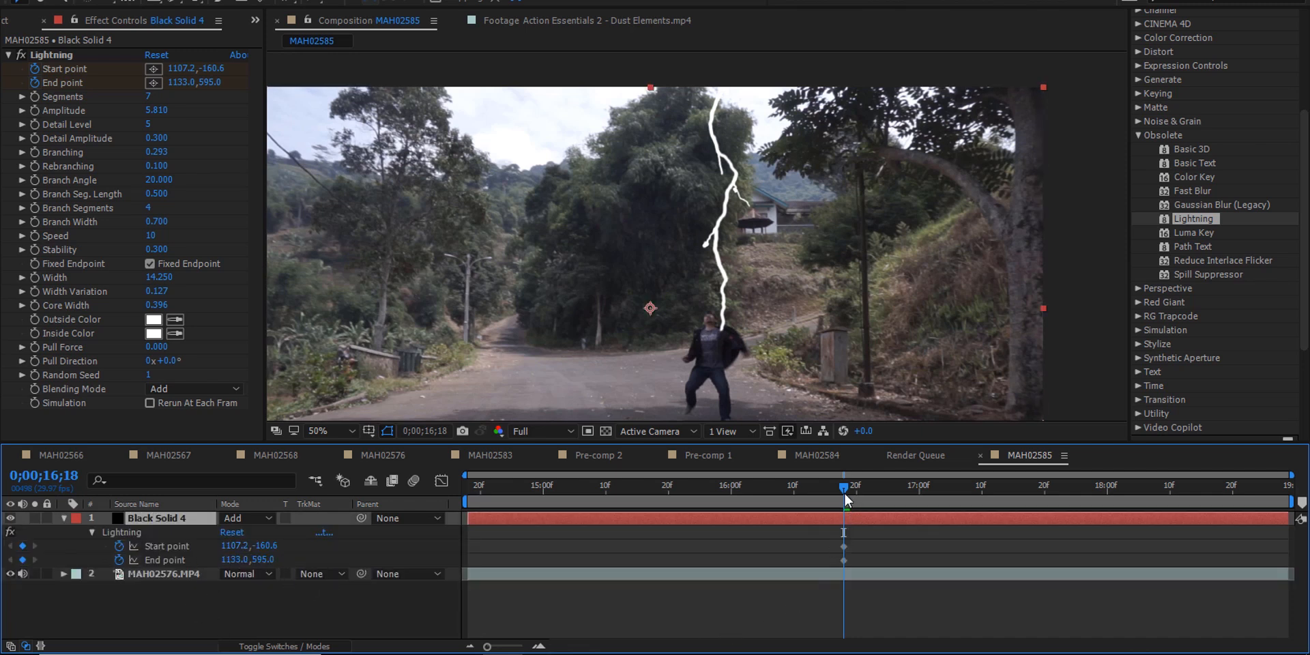
- Move the Start point and End point keyframes to 0;00;16;16
mouse_move(840, 489)
mouse_down()
mouse_move(814, 497)
mouse_move(842, 500)
mouse_up()
drag(834, 501, 833, 502)
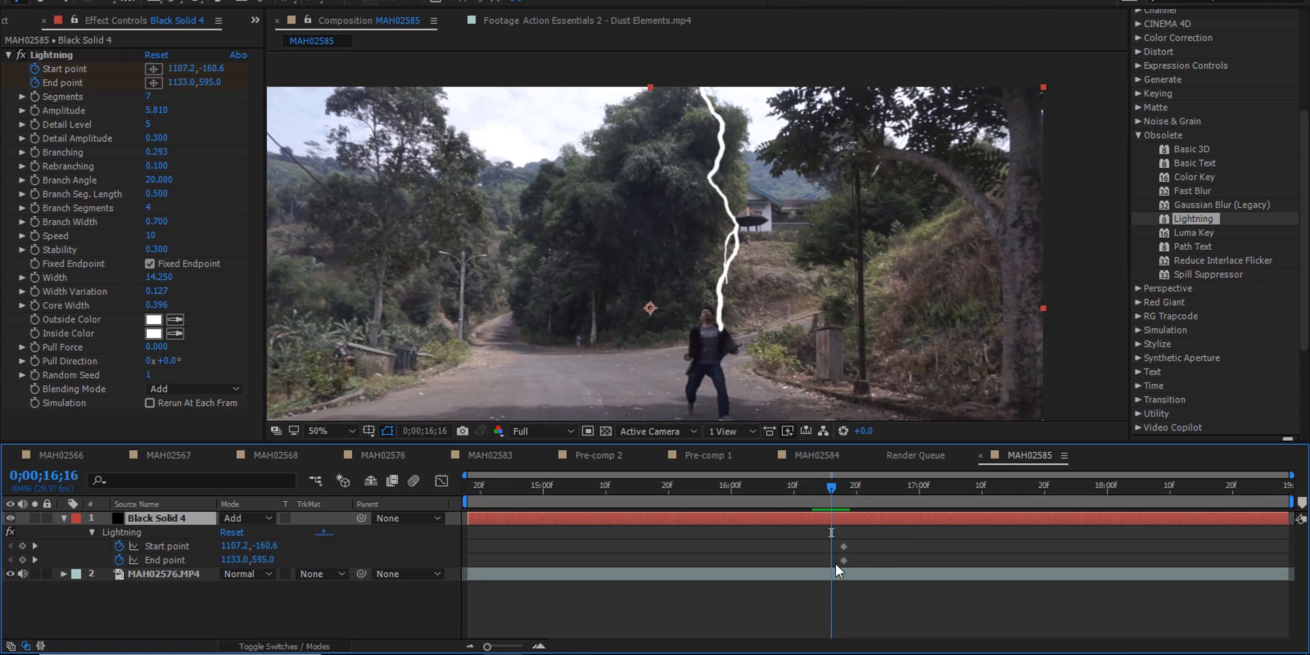
drag(855, 535, 832, 546)
click(866, 609)
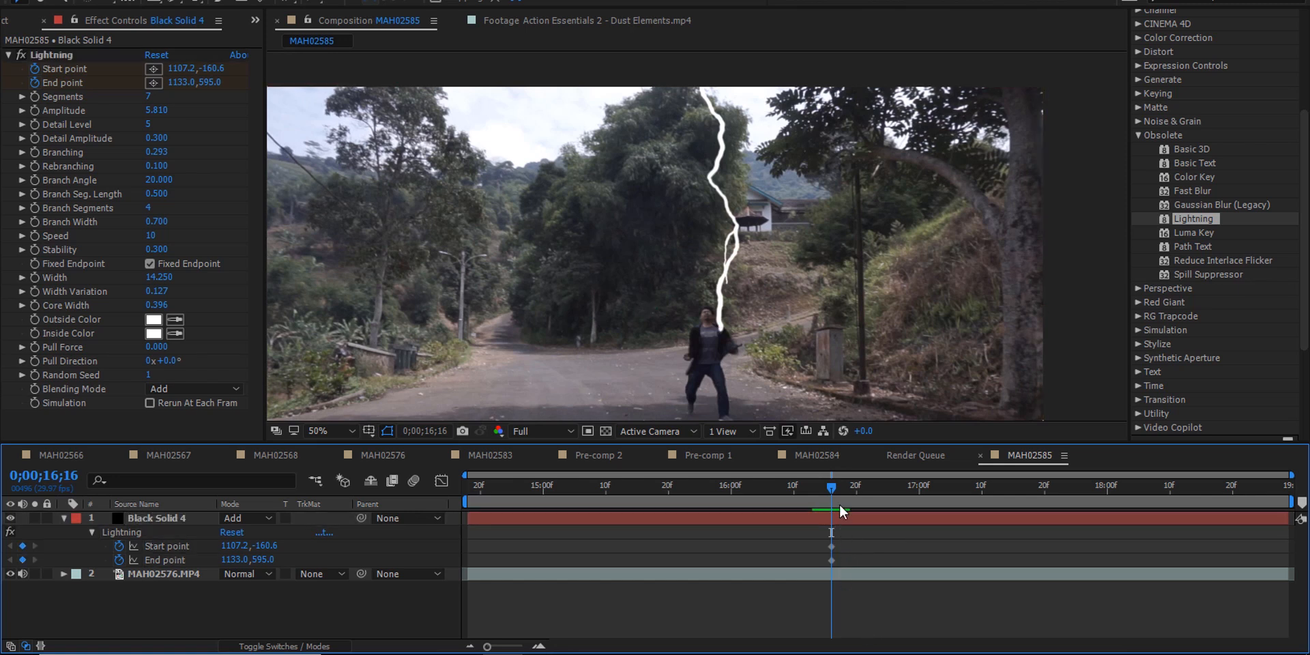
- Adjust the End point keyframe at 0;00;16;16 to about 1131, 587 so the bolt meets the man
click(831, 546)
click(832, 560)
drag(723, 328, 721, 325)
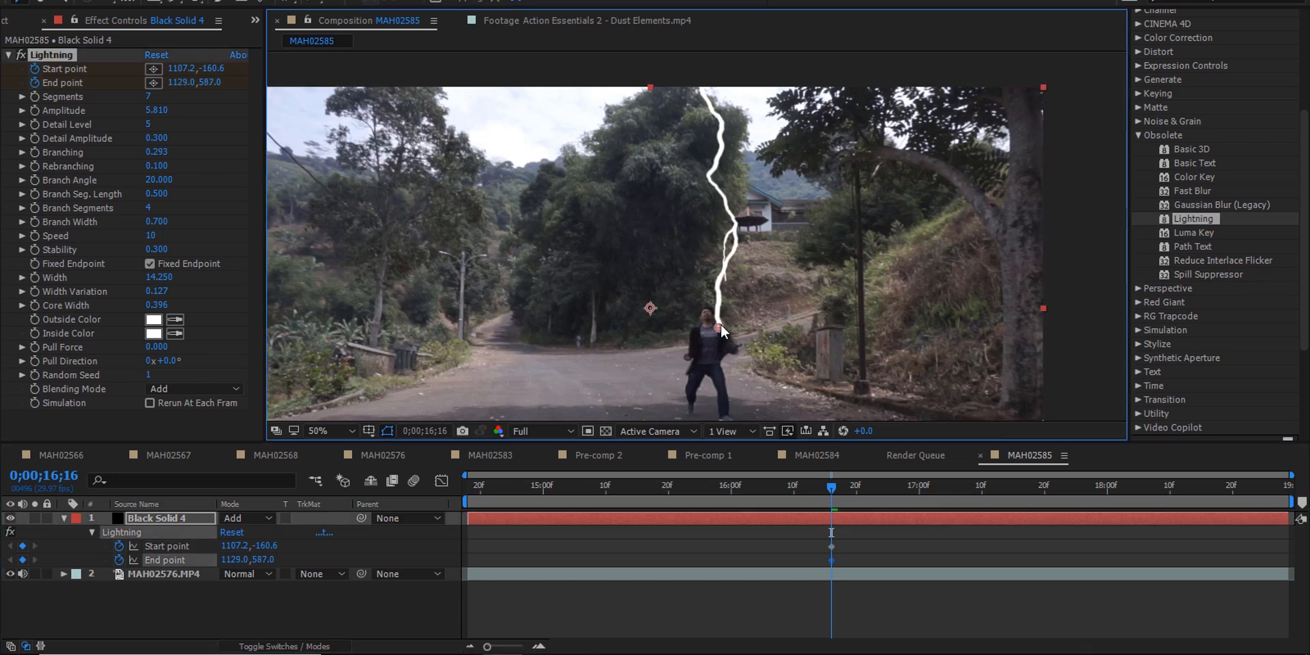
- At 0;00;16;14, keyframe the bolt's End point at about 1113, 355 and its Start point at about 1139, -165
drag(834, 487, 820, 490)
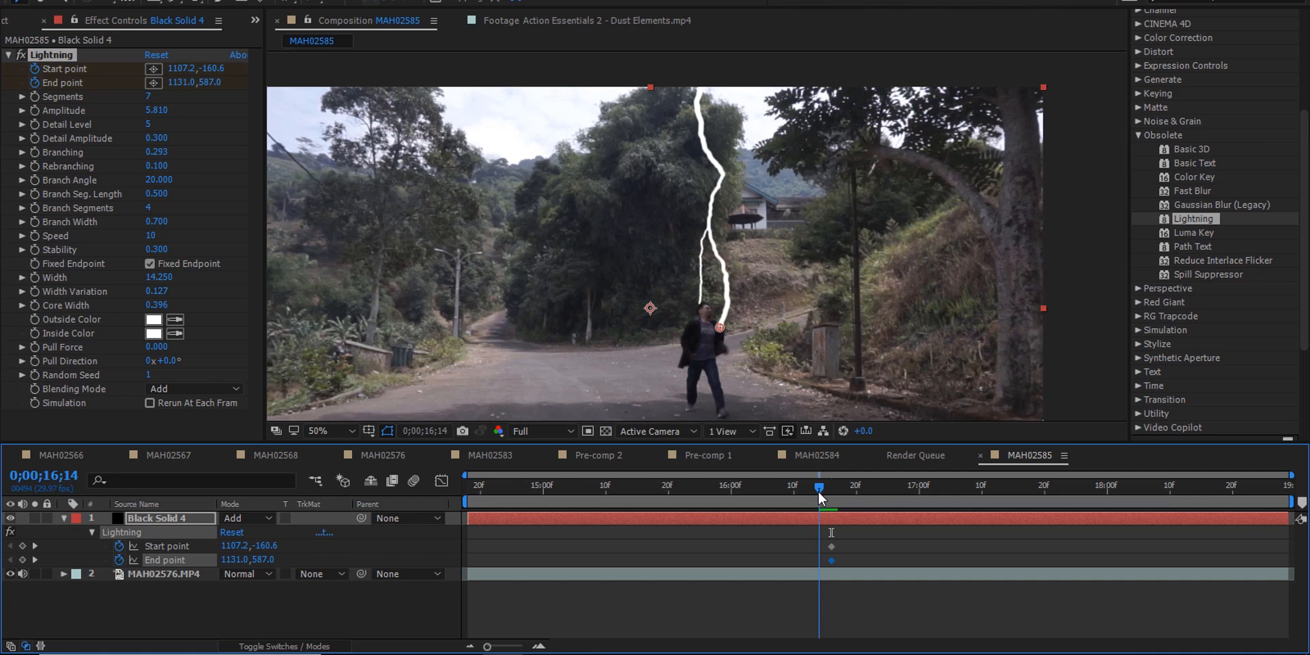
drag(720, 324, 712, 232)
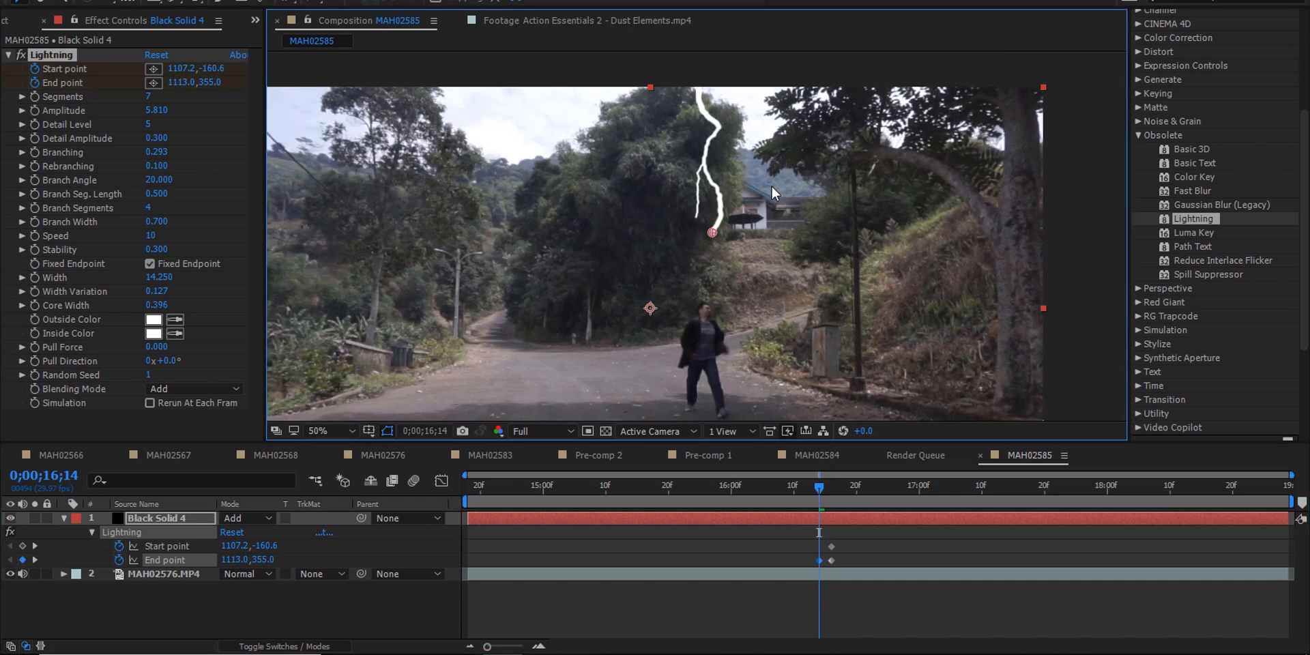
key(comma)
drag(703, 128, 709, 128)
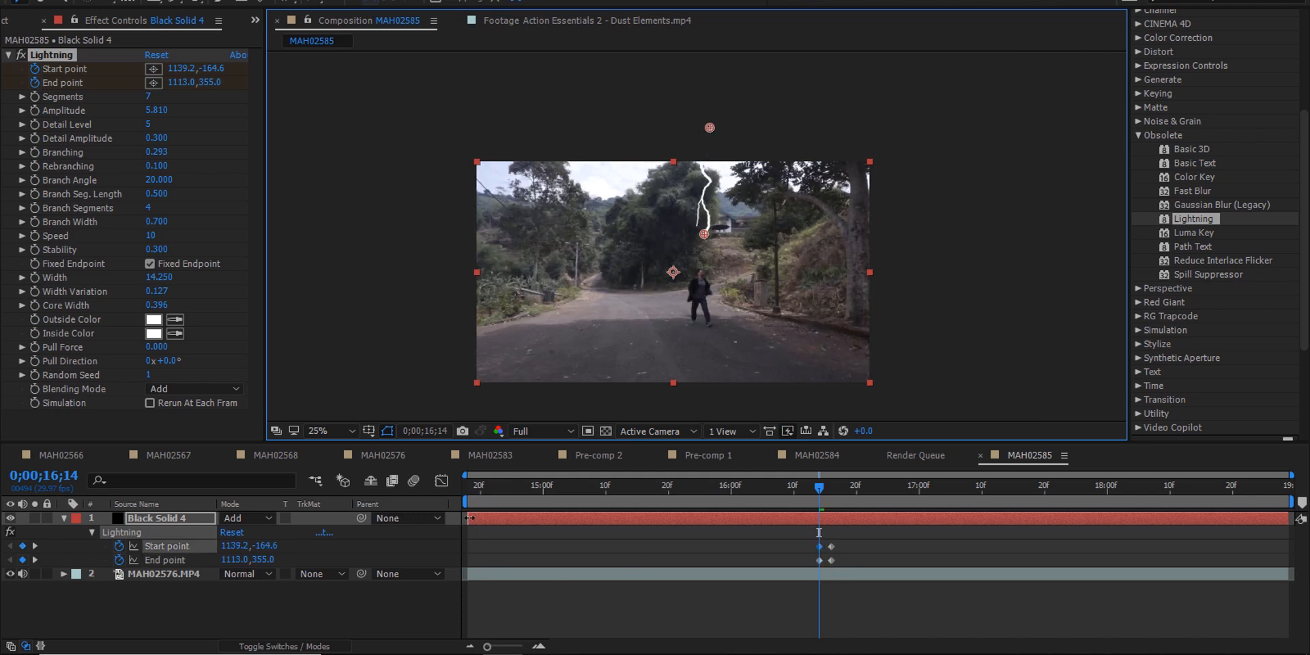
- Trim the black solid layer to run from 0;00;16;14 to about 0;00;16;22
drag(470, 518, 815, 520)
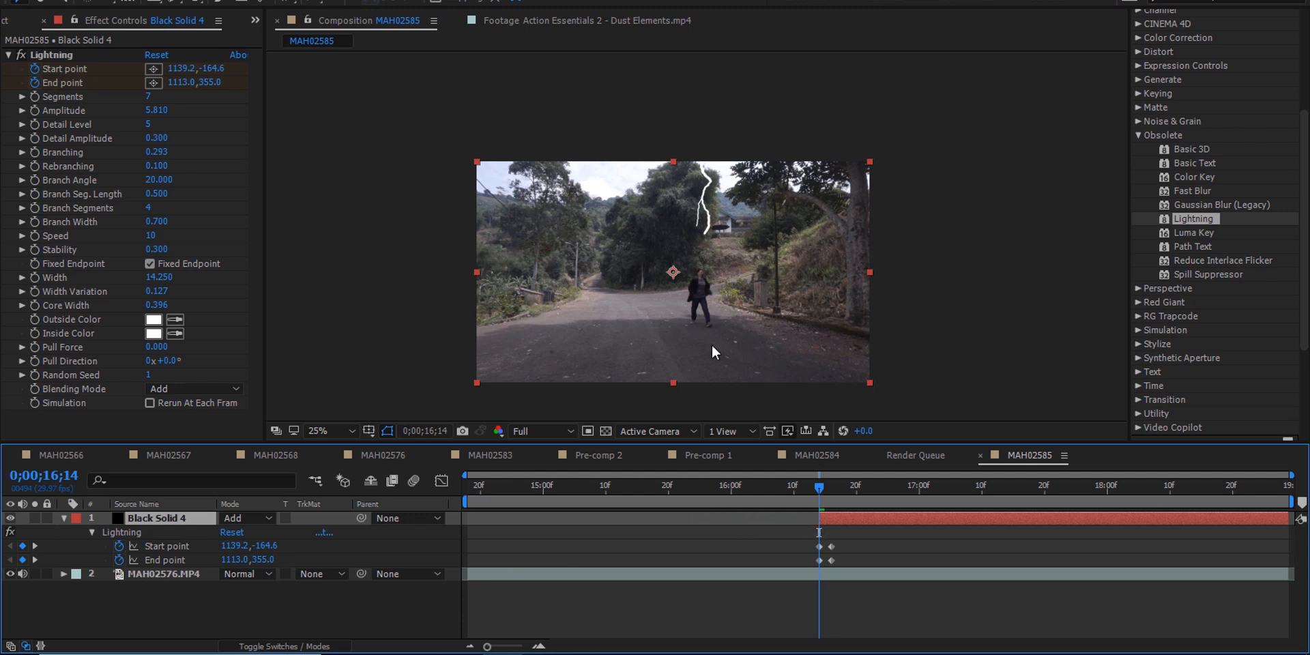
key(period)
drag(825, 502, 877, 517)
drag(1285, 520, 865, 552)
mouse_move(853, 486)
mouse_down()
mouse_move(824, 476)
mouse_move(777, 489)
mouse_move(894, 501)
mouse_move(780, 514)
mouse_move(844, 491)
mouse_up()
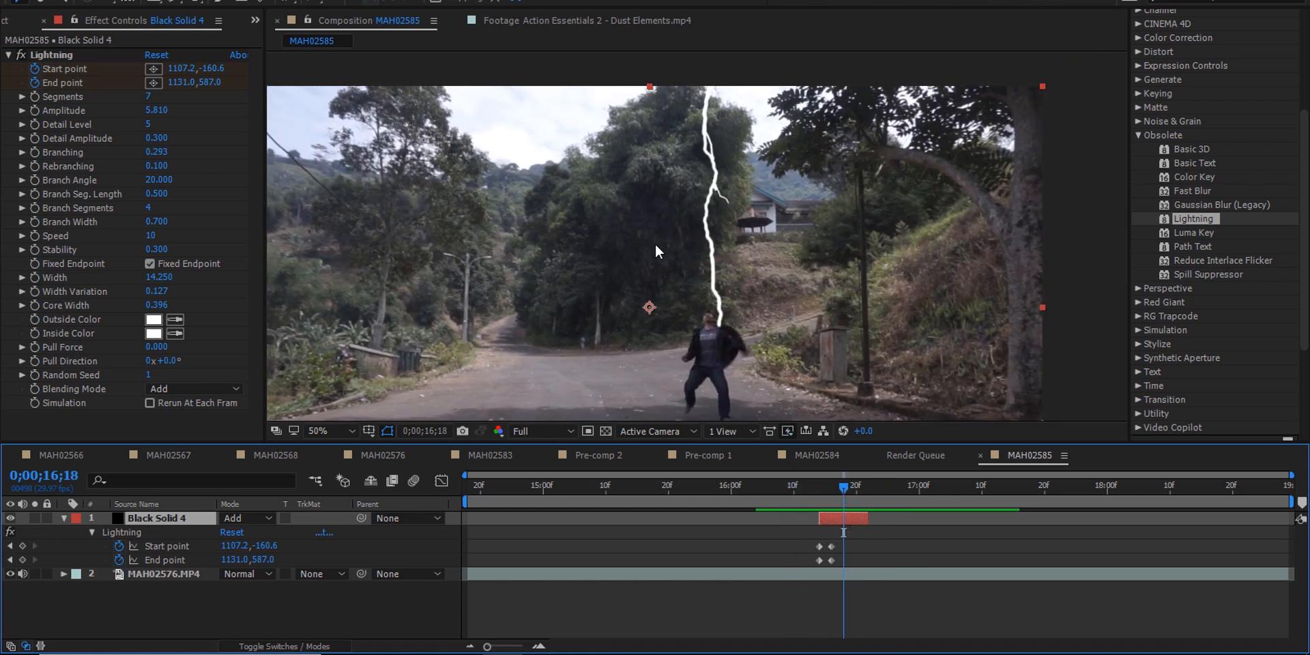
- Adjust the Start point keyframe at 0;00;16;16 to about 1155, -161
click(9, 54)
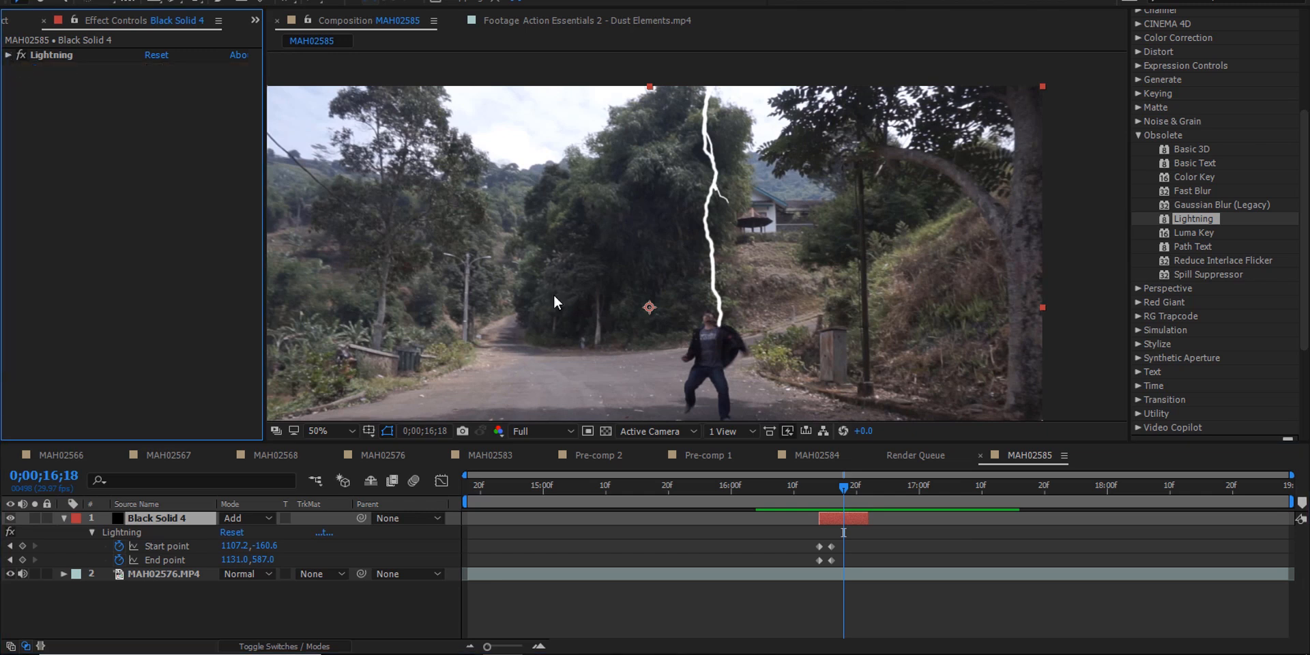
drag(844, 486, 832, 487)
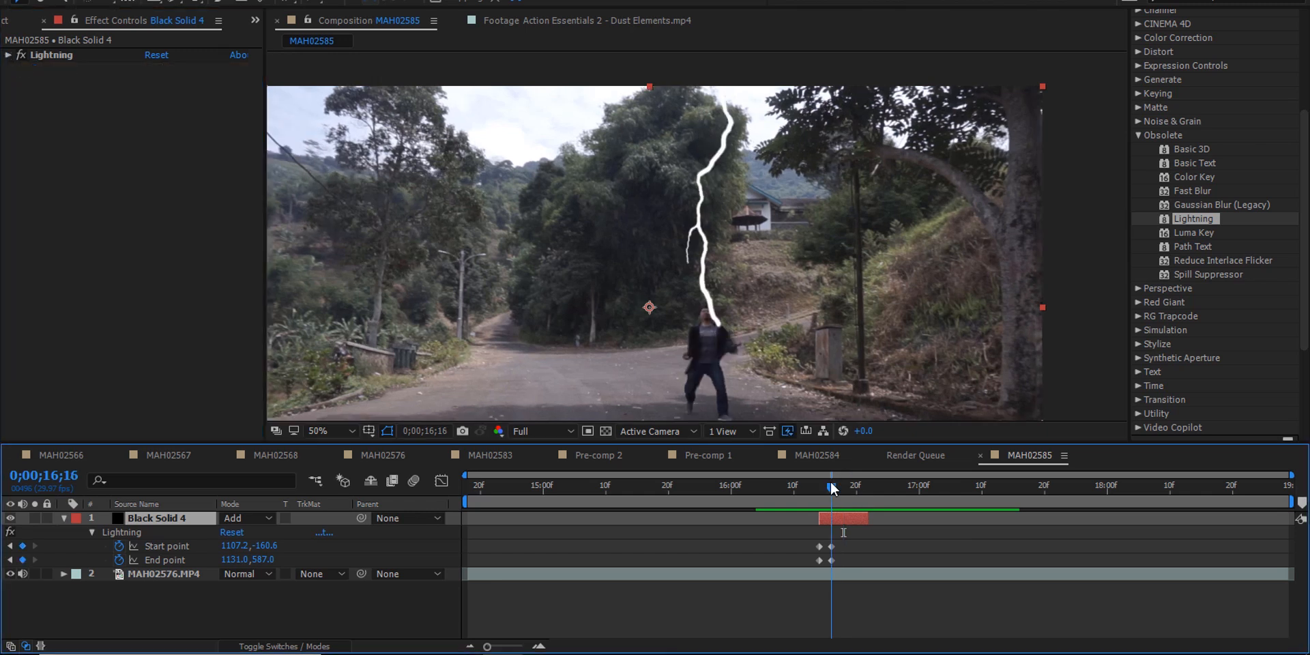
click(831, 560)
scroll(742, 233, down, 2)
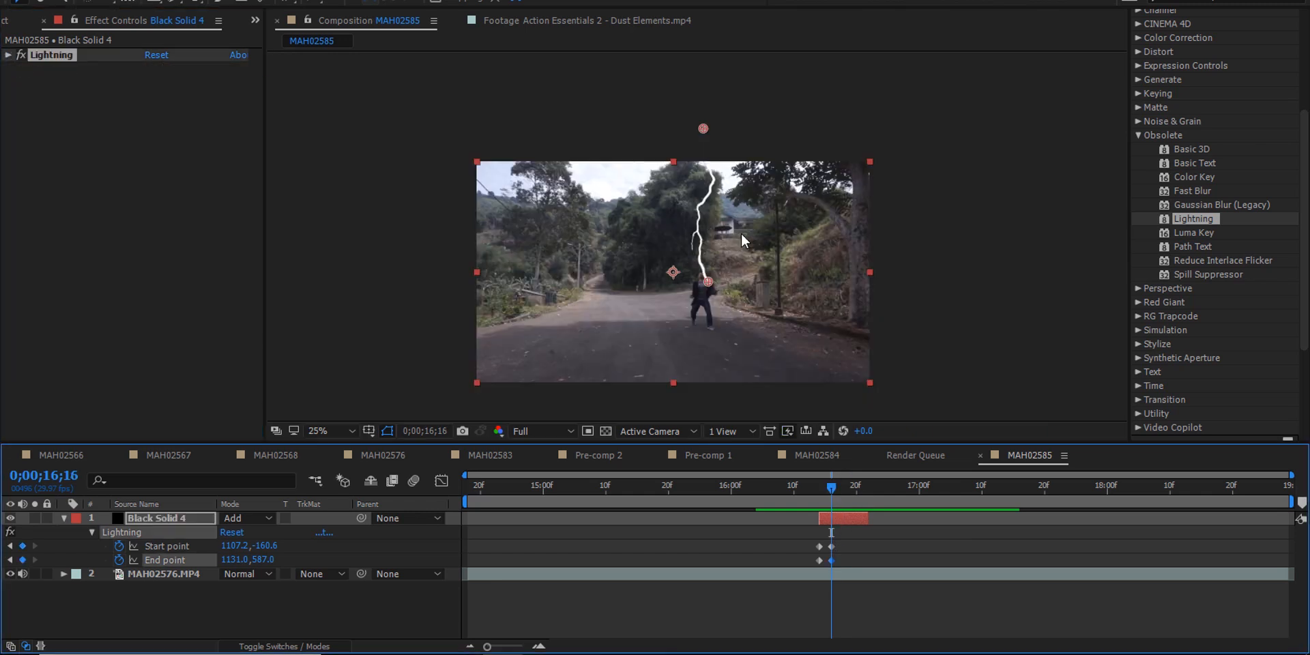
drag(702, 129, 711, 129)
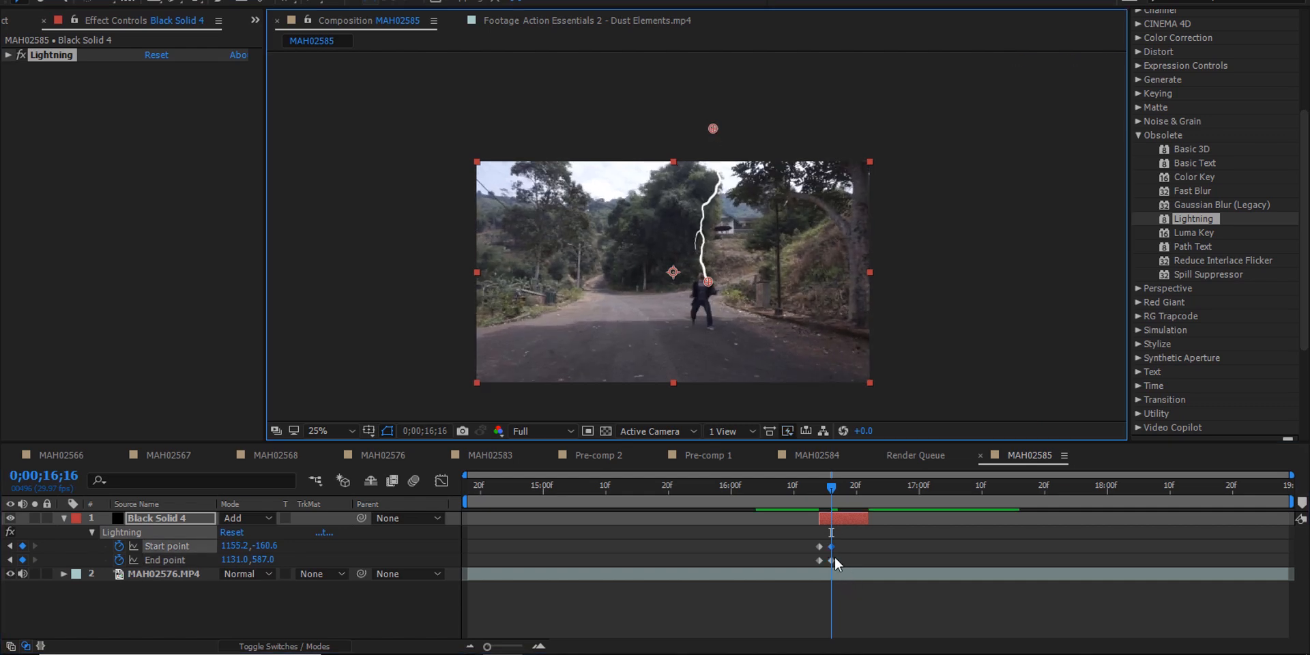
mouse_move(830, 486)
mouse_down()
mouse_move(817, 486)
mouse_move(830, 490)
mouse_up()
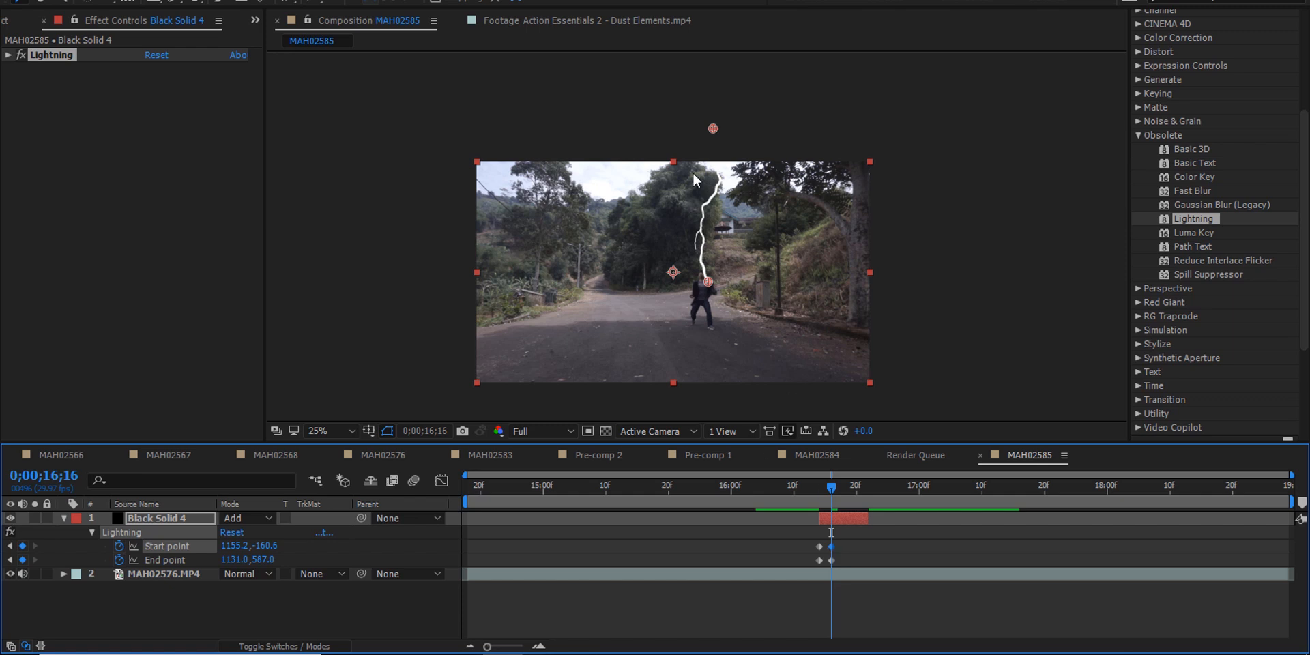
drag(709, 133, 713, 131)
- Try a Start point keyframe at about 1727, -181 at 0;00;16;19, preview the strike and undo the keyframe
drag(838, 493, 845, 494)
drag(714, 127, 829, 124)
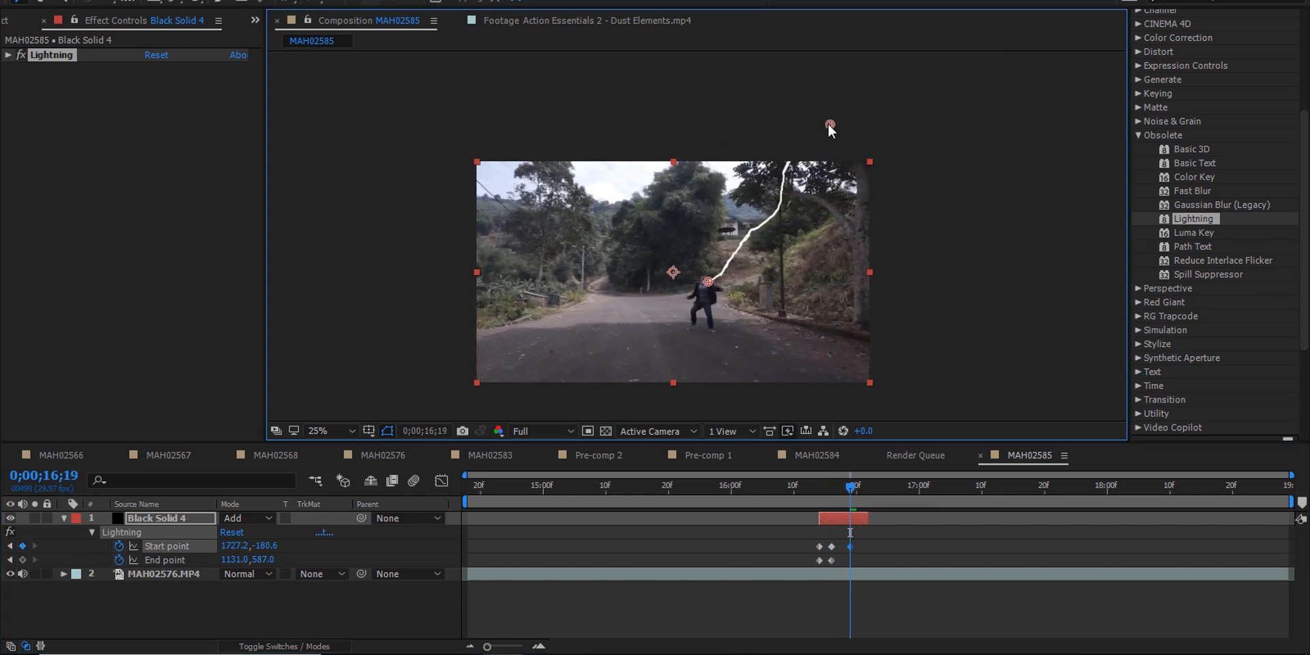
click(825, 493)
key(space)
key(space)
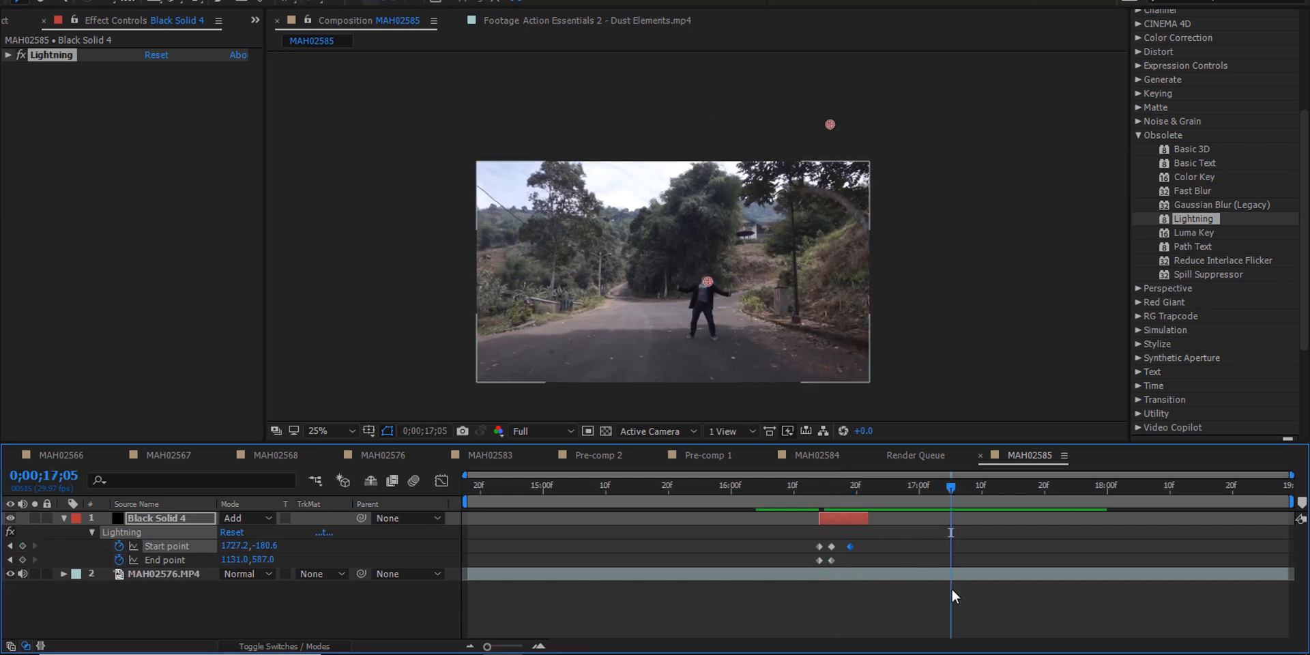
key(ctrl+z)
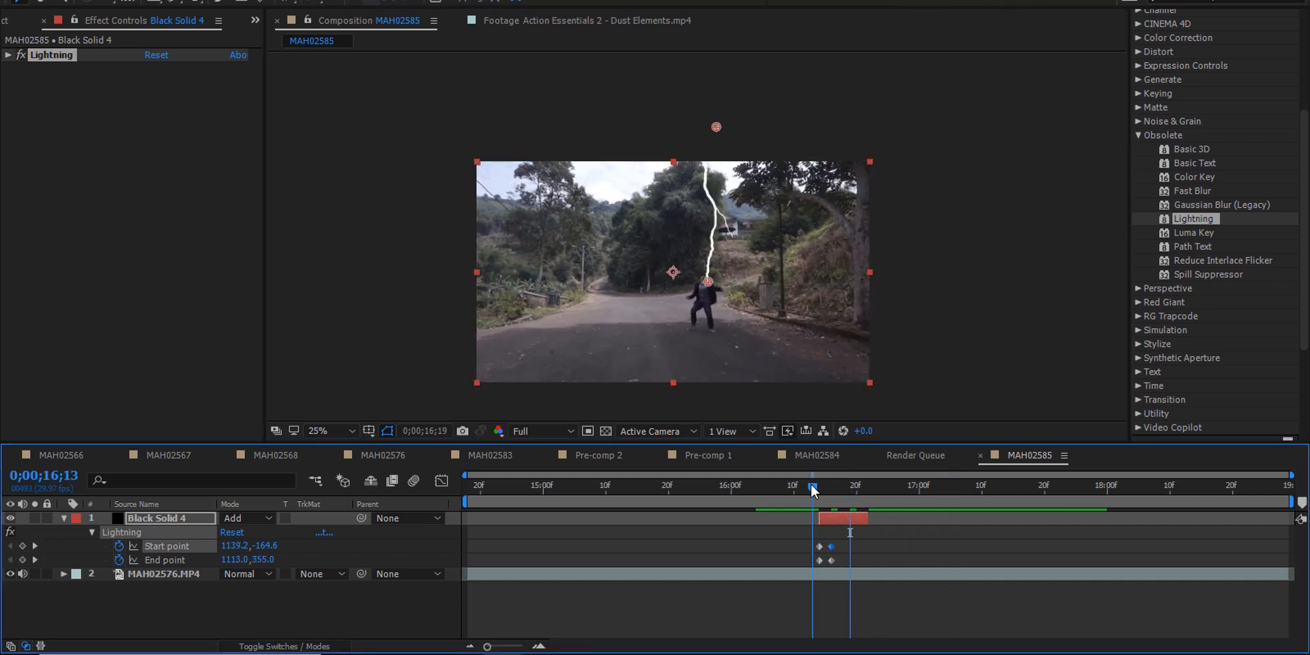
- Fit the composition in the viewer and preview the lightning strike from 0;00;16;12
click(806, 488)
click(849, 616)
click(346, 430)
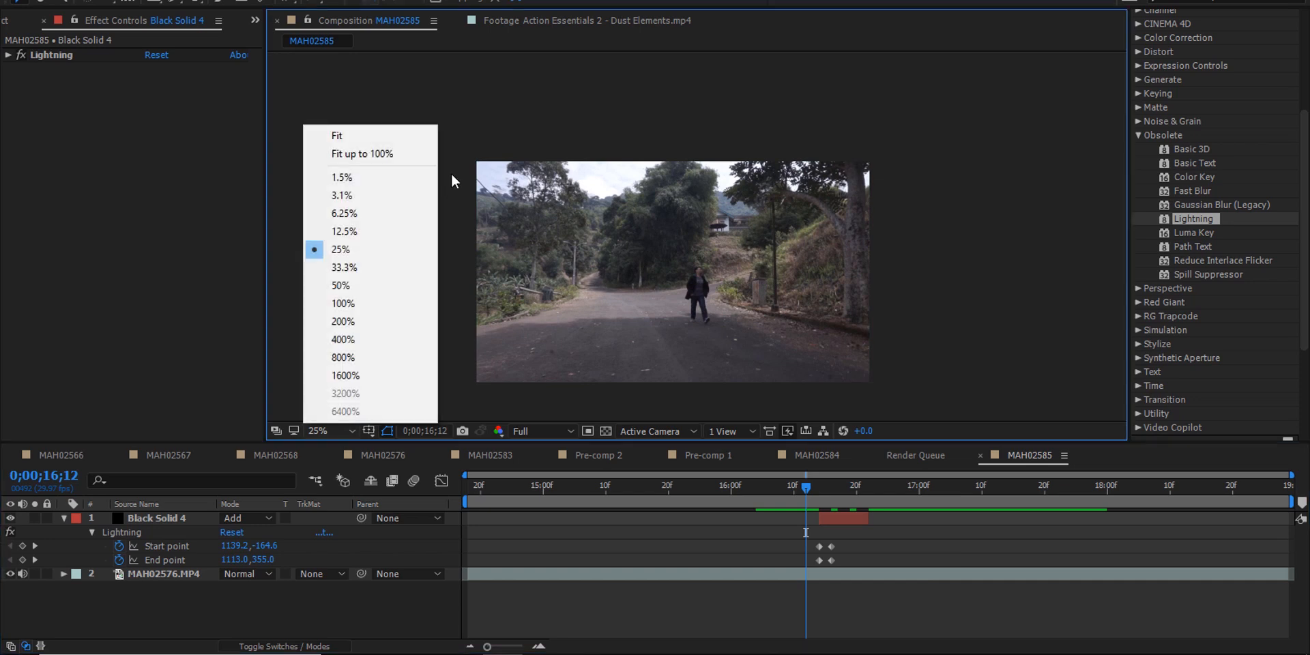
click(393, 134)
key(space)
key(space)
- Search the effects for "glow" and apply the Stylize Glow effect to the black solid layer at 0;00;16;18
drag(808, 497, 842, 513)
click(842, 517)
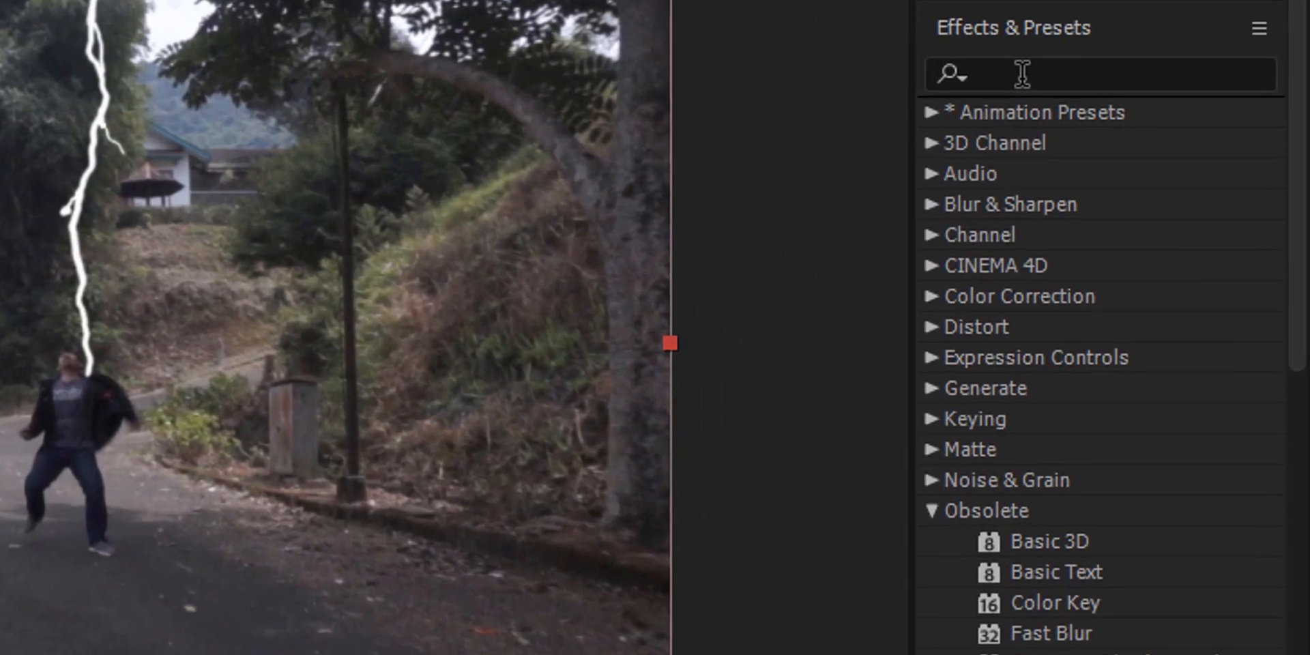
click(1178, 0)
text(glow)
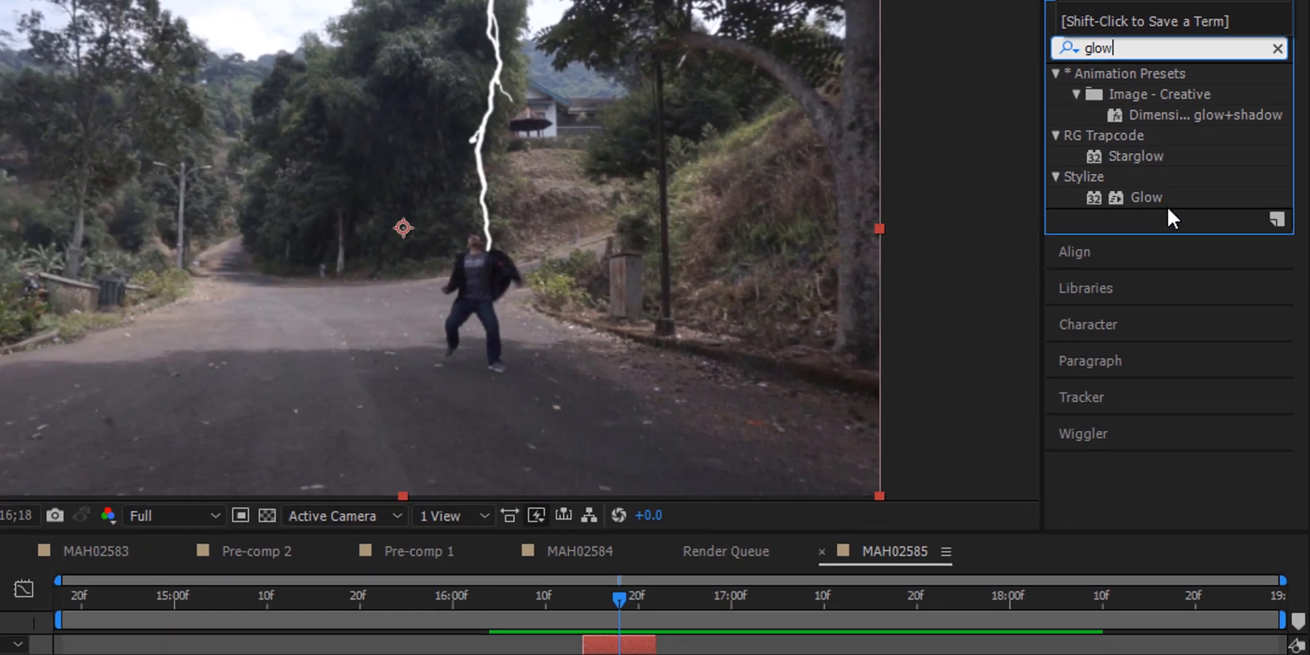
click(1085, 286)
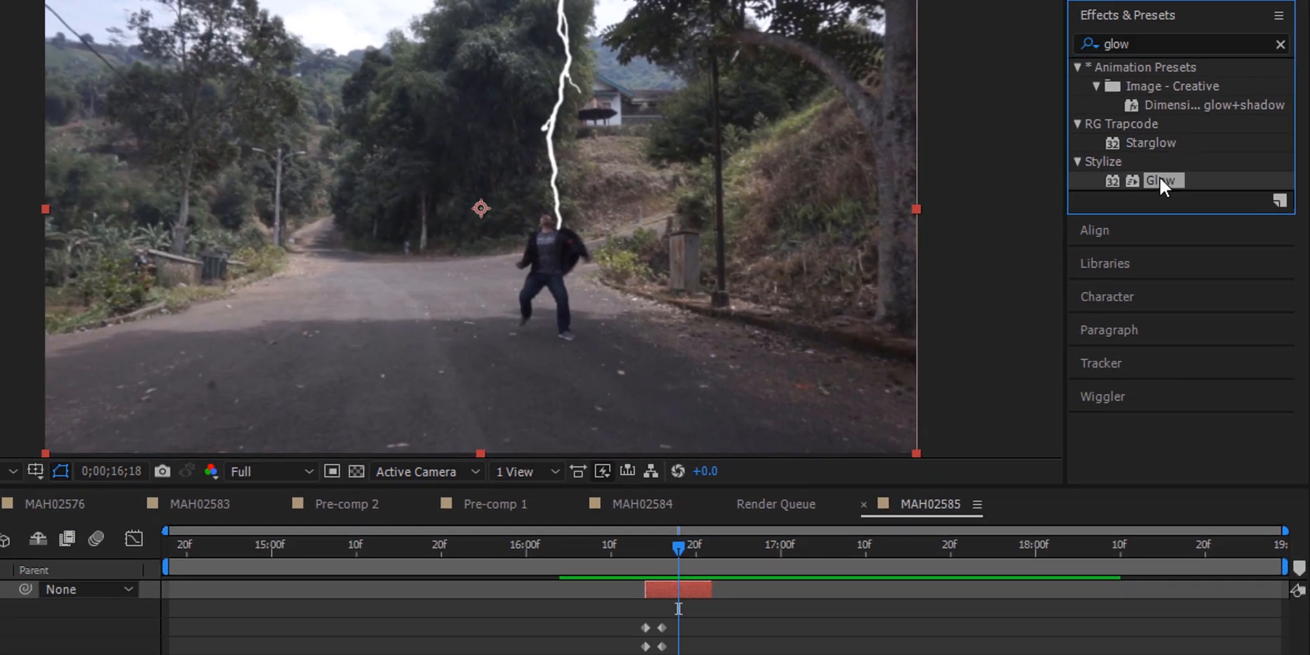
drag(1160, 183, 693, 581)
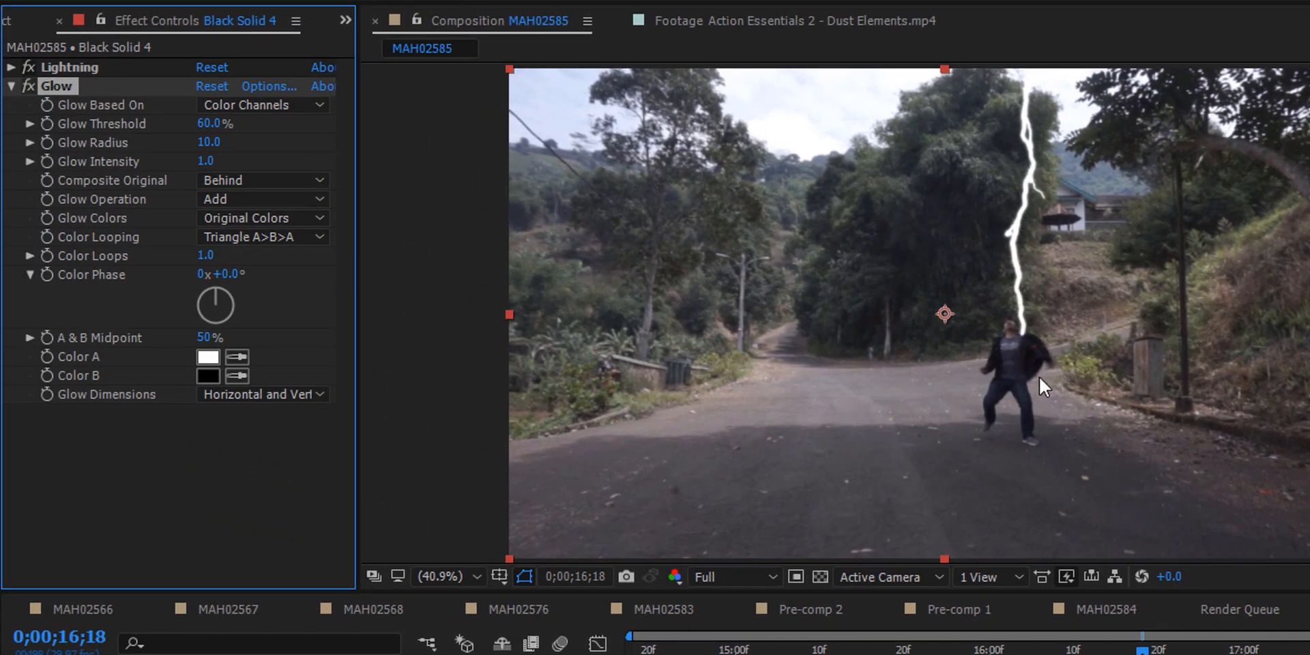
- Switch the Glow effect to A & B Colors and set both Color A and Color B to the same light blue
click(321, 218)
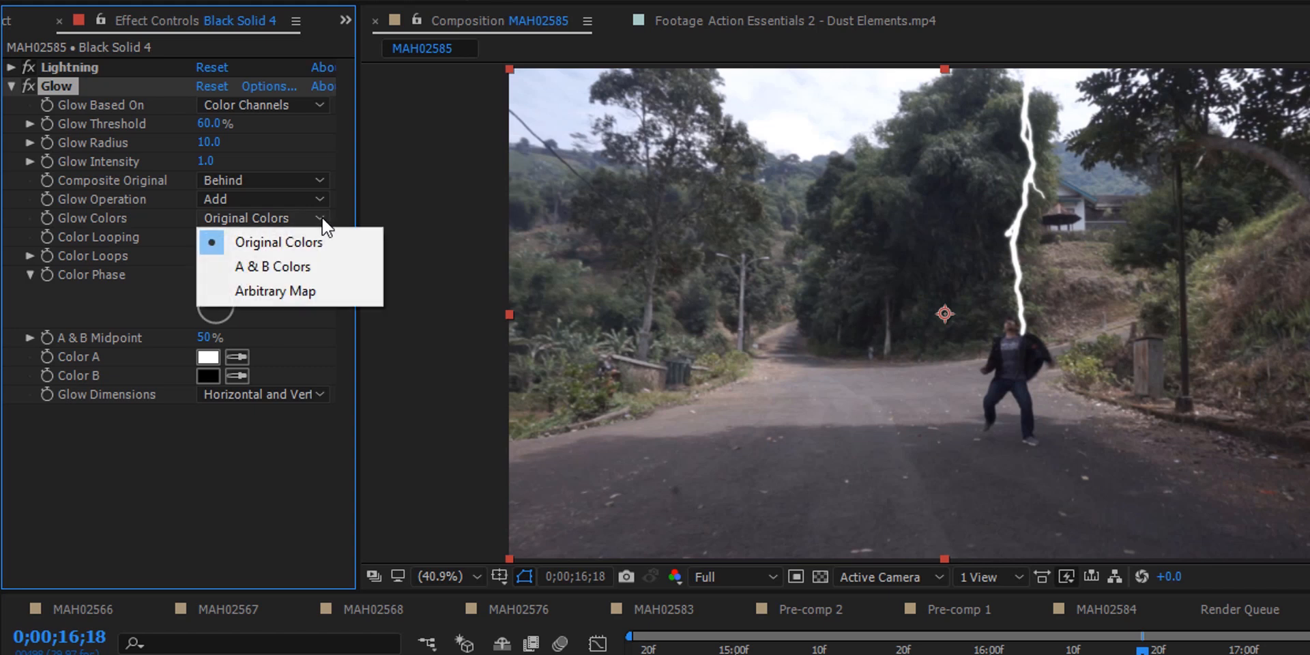
click(255, 265)
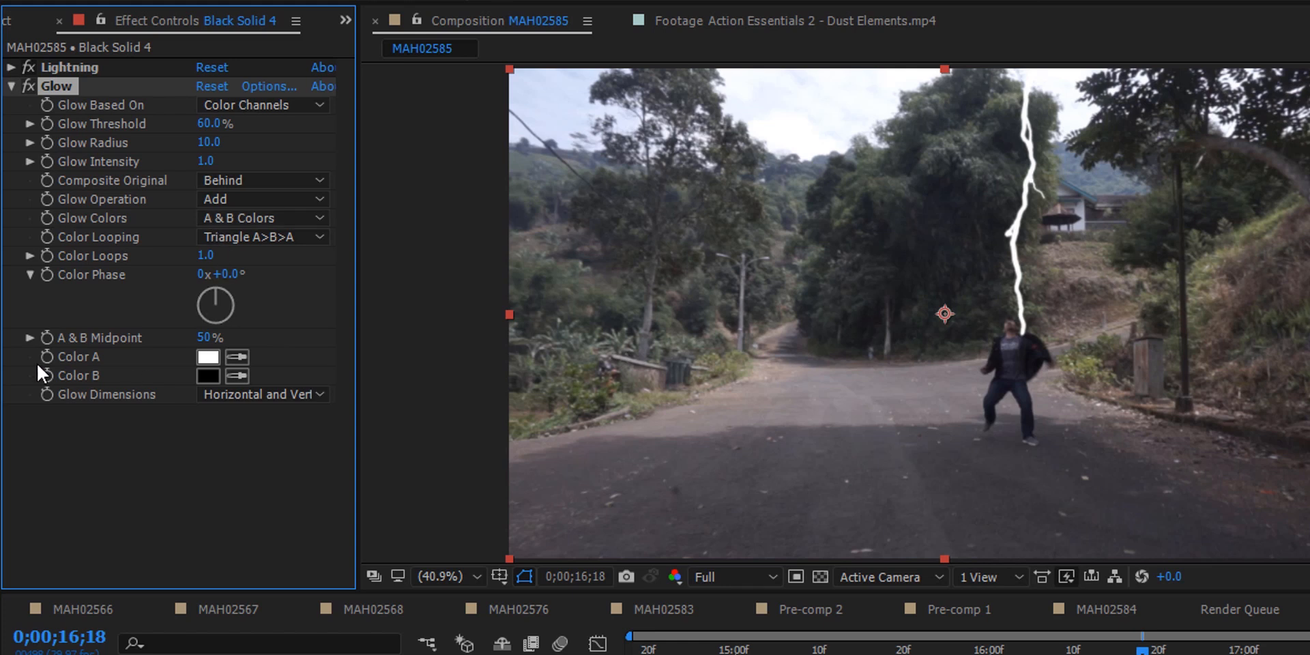
click(209, 357)
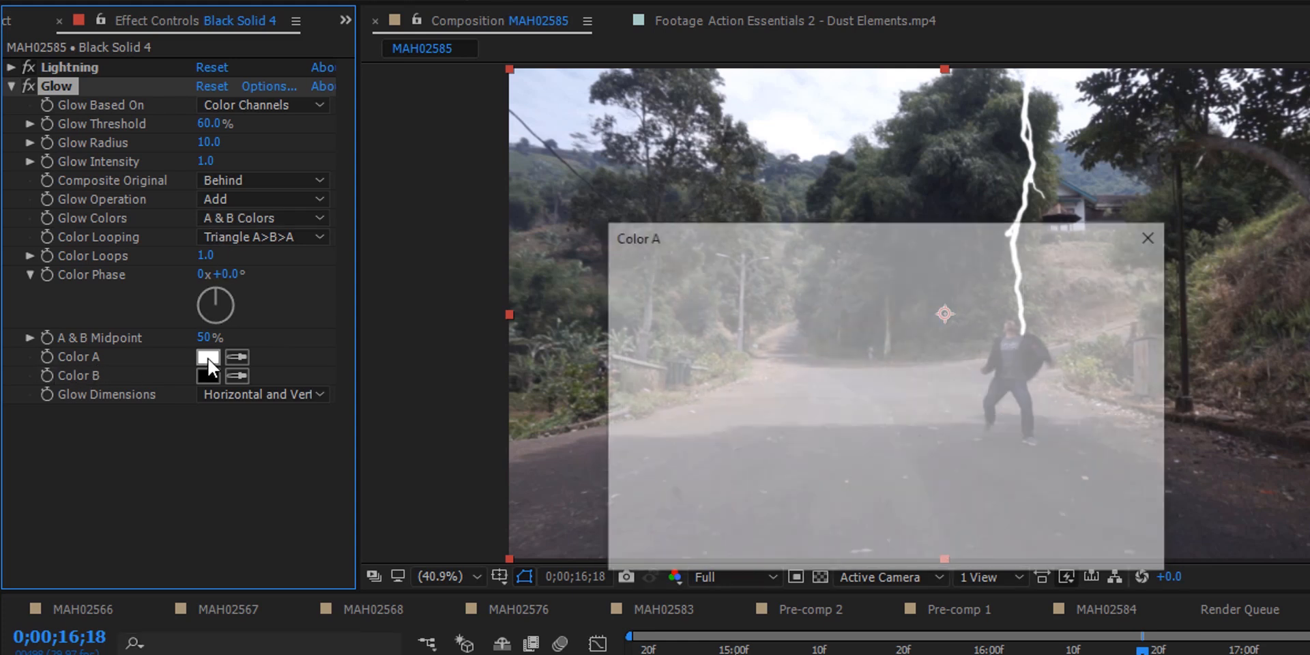
click(804, 307)
mouse_move(804, 307)
mouse_down()
mouse_move(834, 290)
mouse_move(799, 286)
mouse_up()
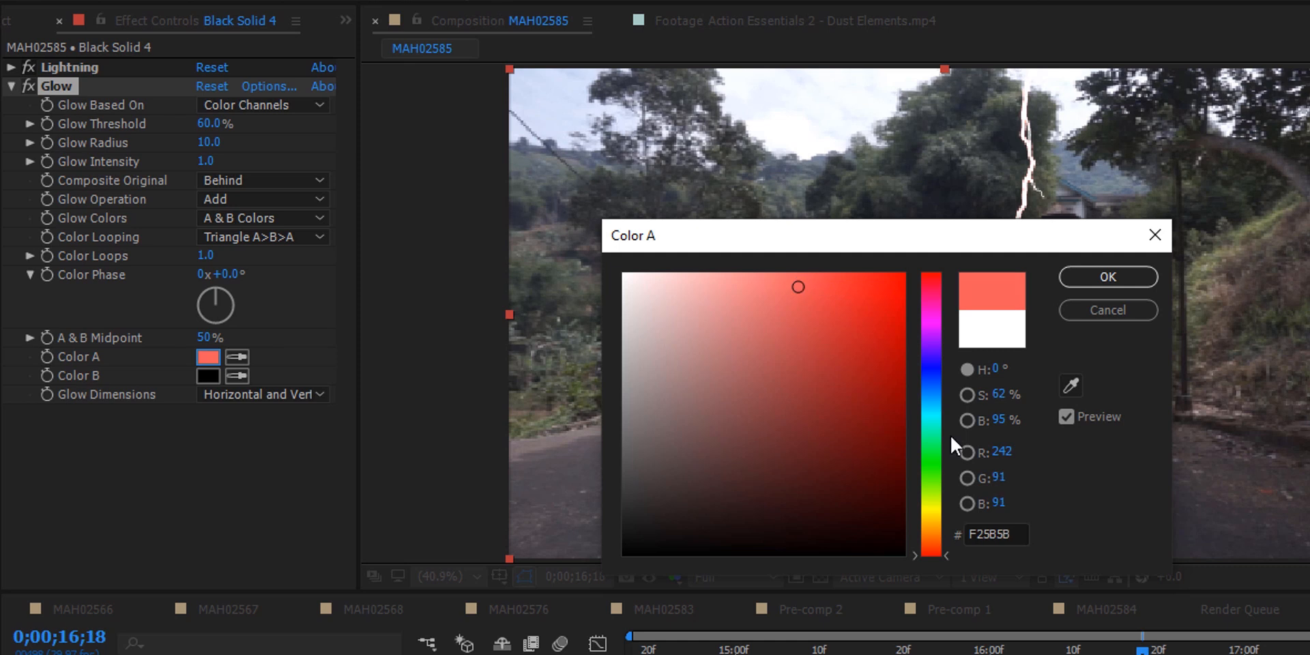
click(932, 384)
click(1099, 279)
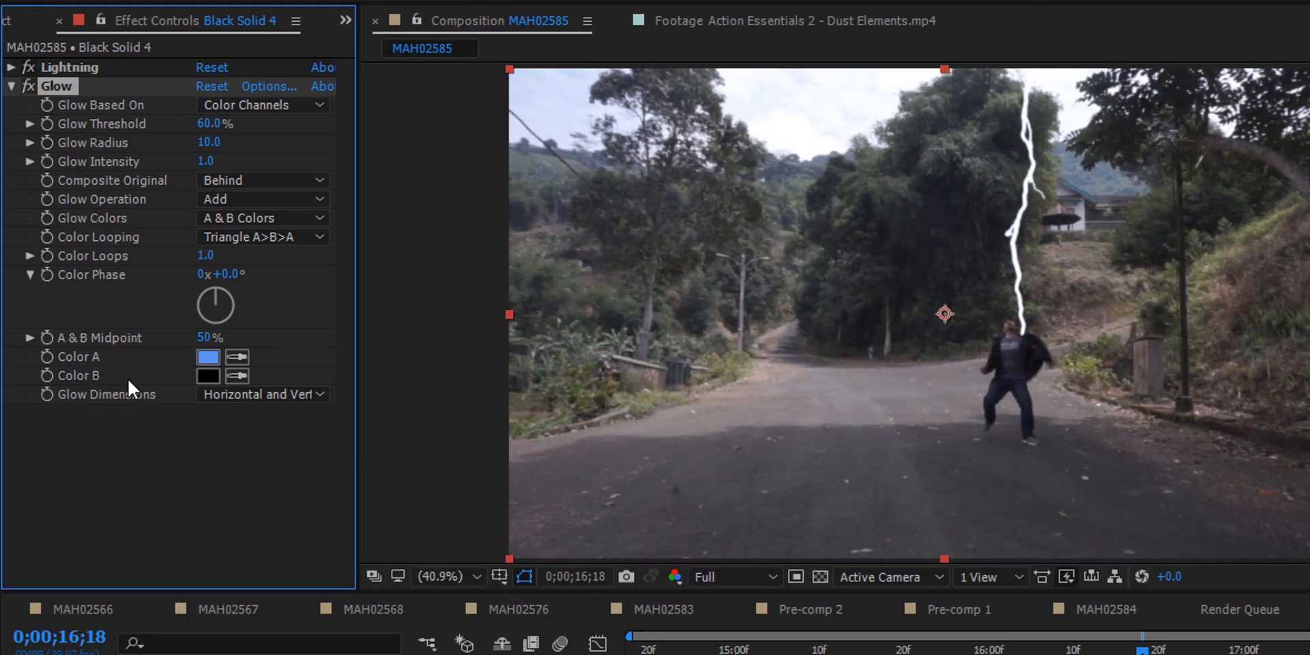
click(237, 375)
click(211, 358)
- Set the Glow Threshold to 37.6%, the Glow Radius to 19 and the Glow Intensity to 1.3
drag(219, 129, 124, 140)
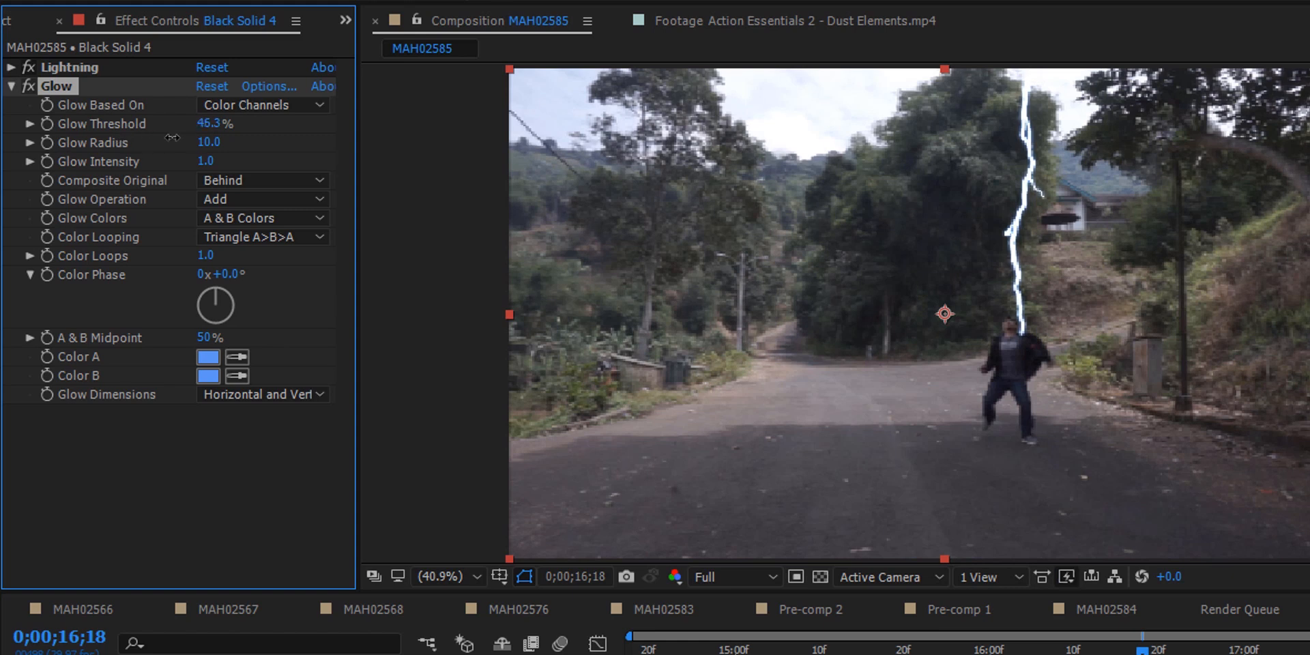
mouse_move(214, 145)
mouse_down()
mouse_move(197, 138)
mouse_move(249, 138)
mouse_move(197, 148)
mouse_move(207, 148)
mouse_up()
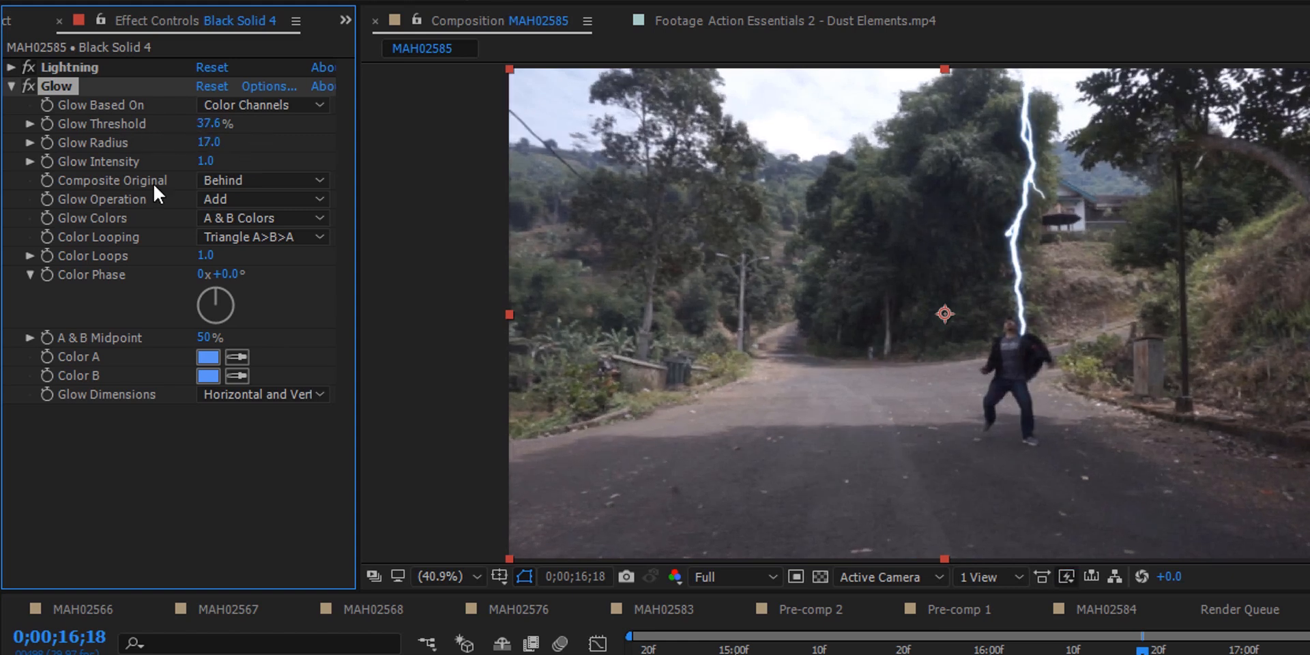
drag(213, 142, 258, 157)
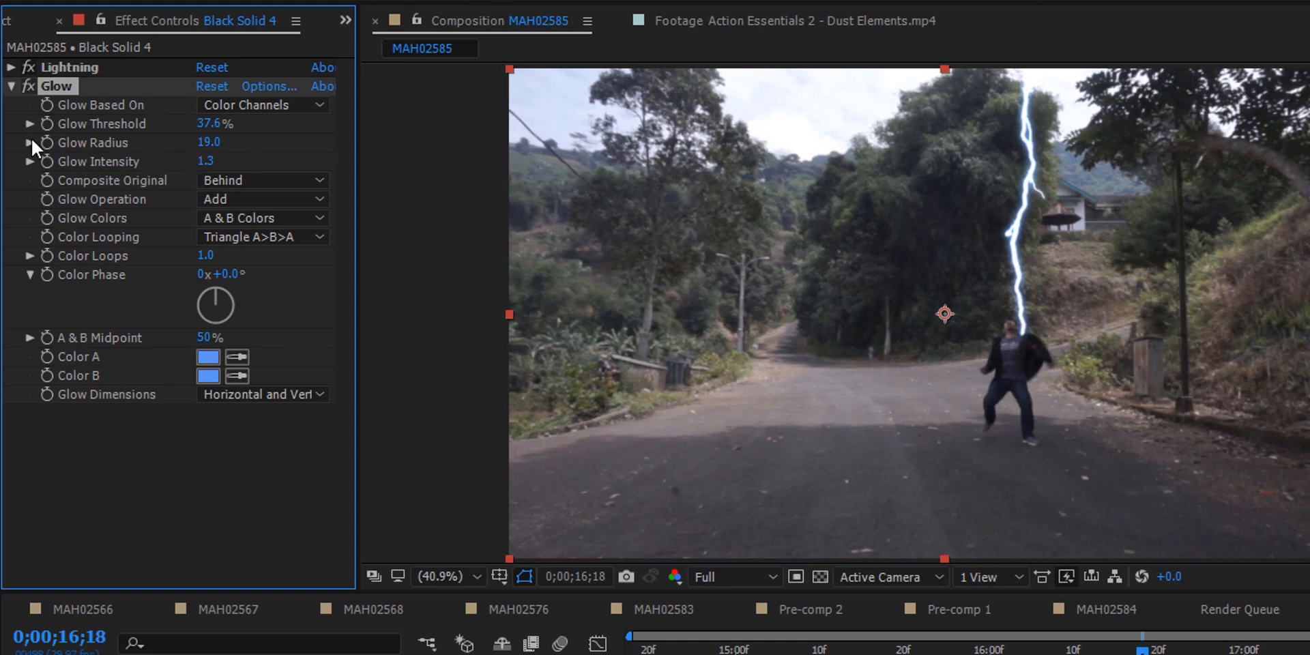
- Duplicate the Glow effect and set the copy's Glow Threshold to 12.9%, Glow Radius to 161 and Glow Intensity to 1.4
click(11, 86)
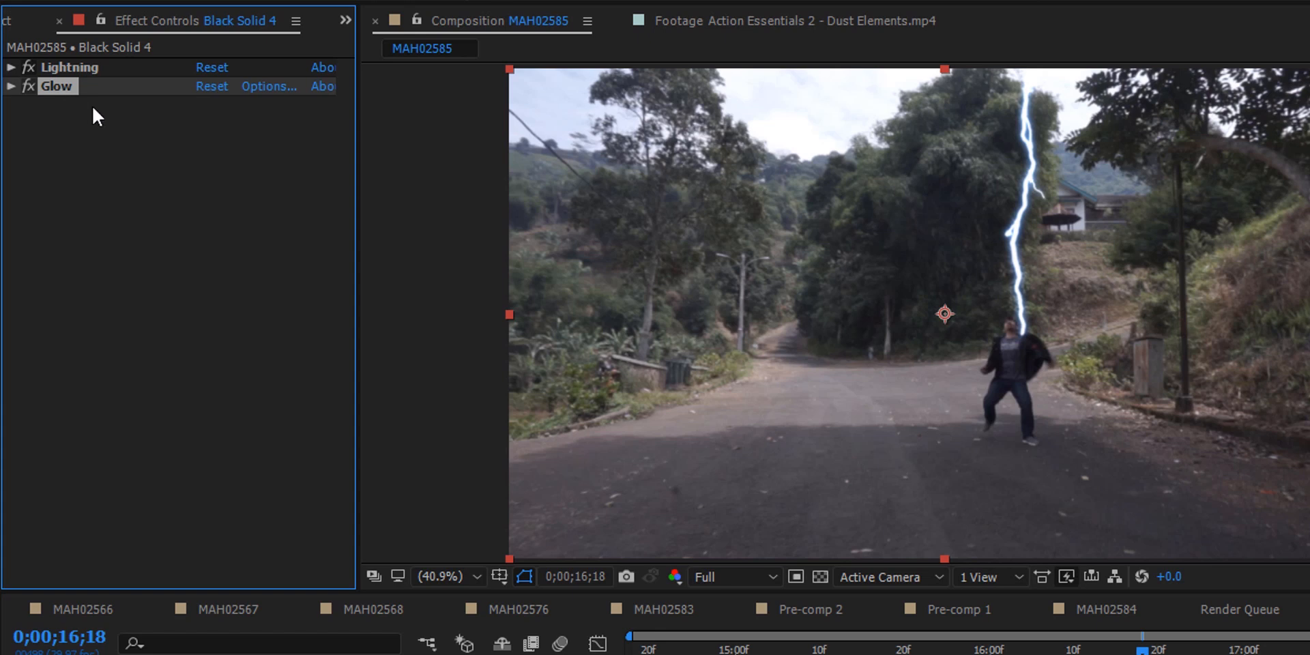
key(ctrl+d)
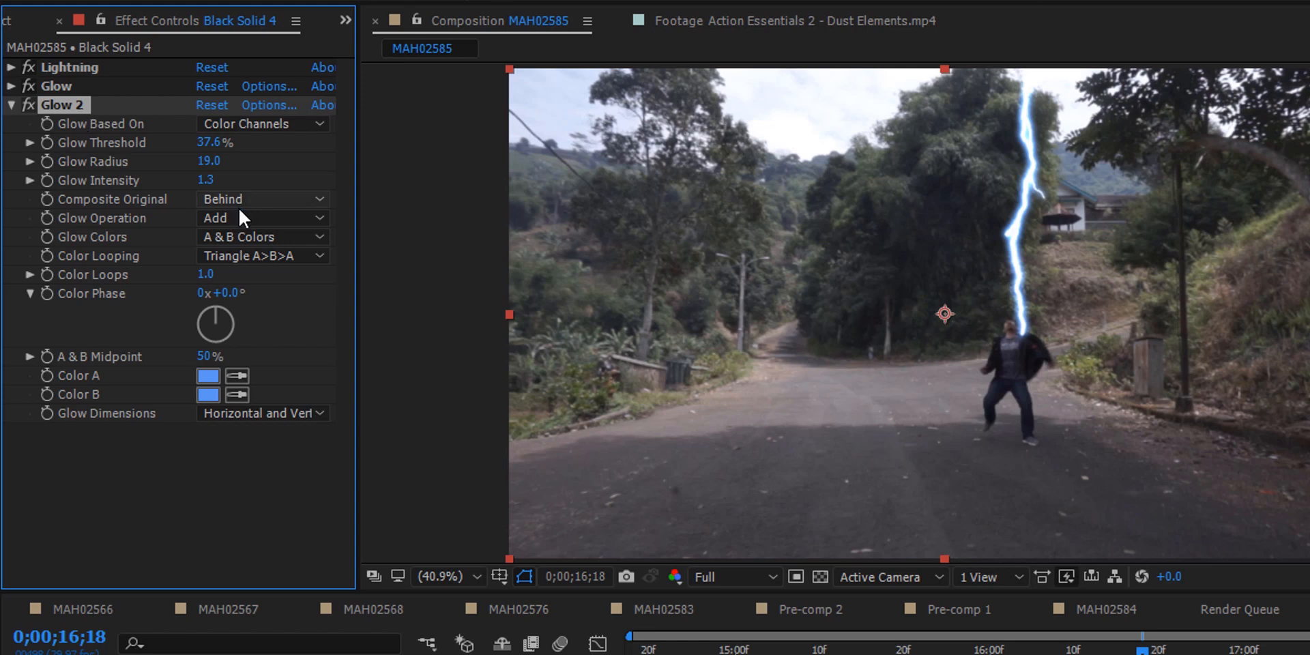
drag(209, 161, 353, 171)
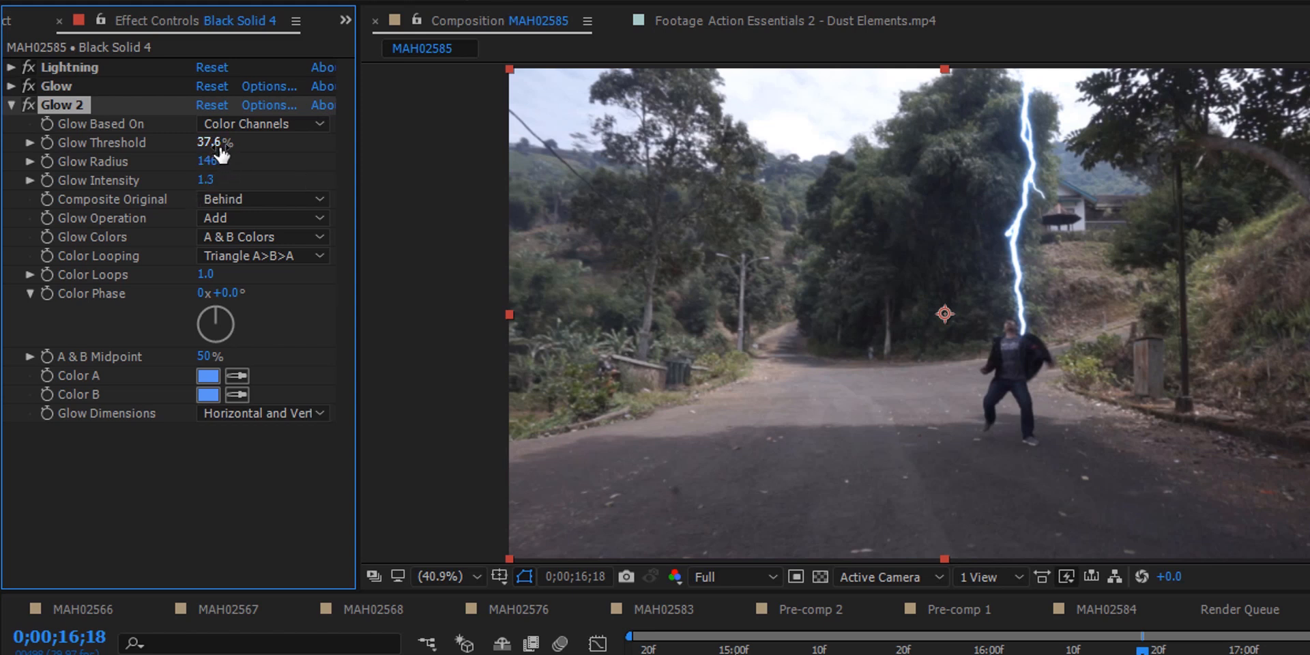
drag(221, 144, 133, 156)
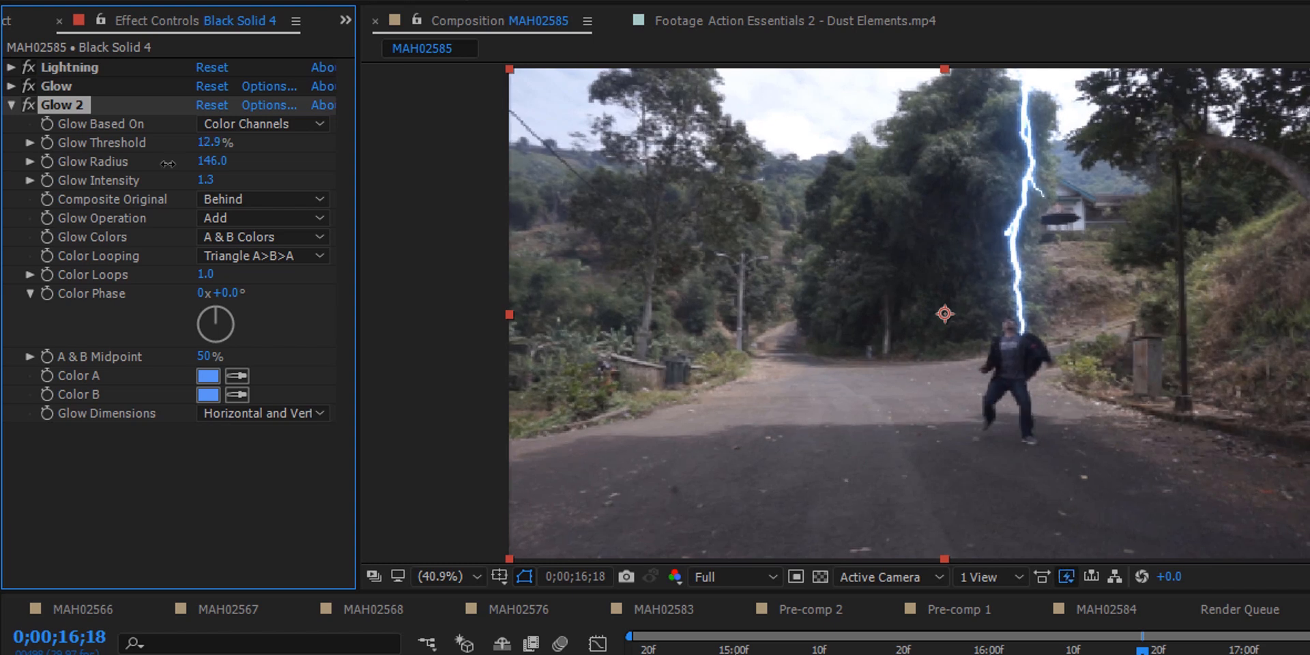
mouse_move(217, 184)
mouse_down()
mouse_move(253, 164)
mouse_move(221, 166)
mouse_up()
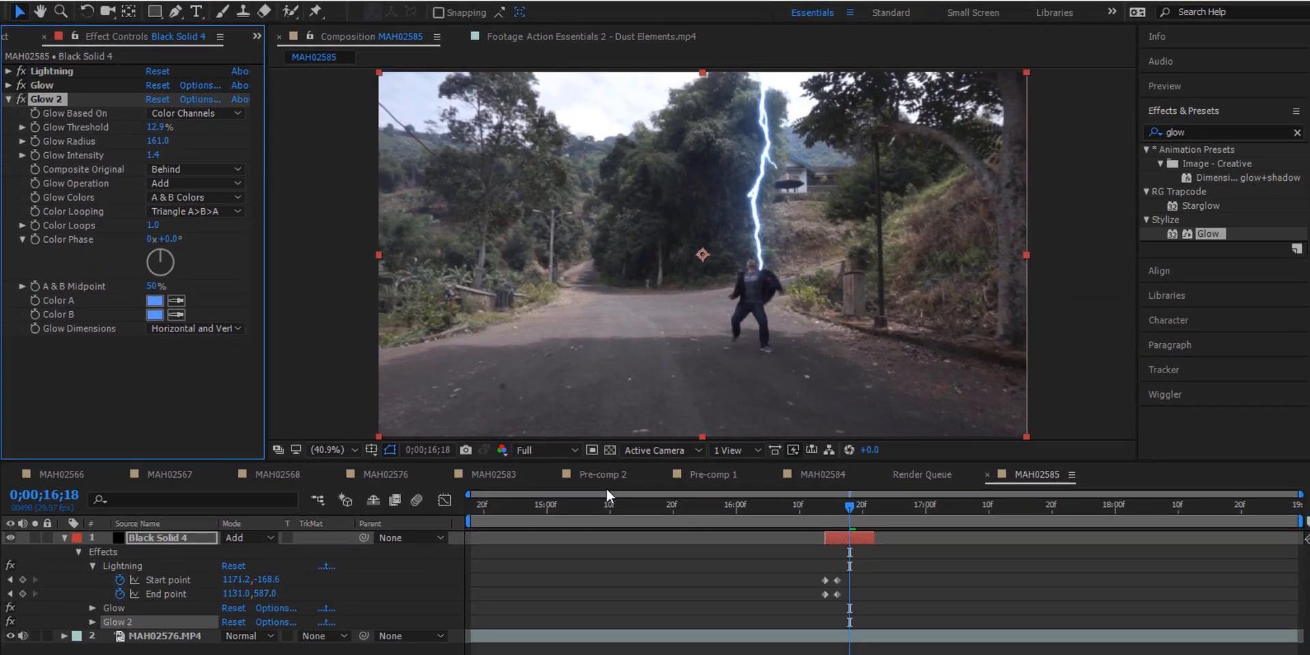
- Preview the glowing lightning strike twice from 0;00;16;09
click(791, 506)
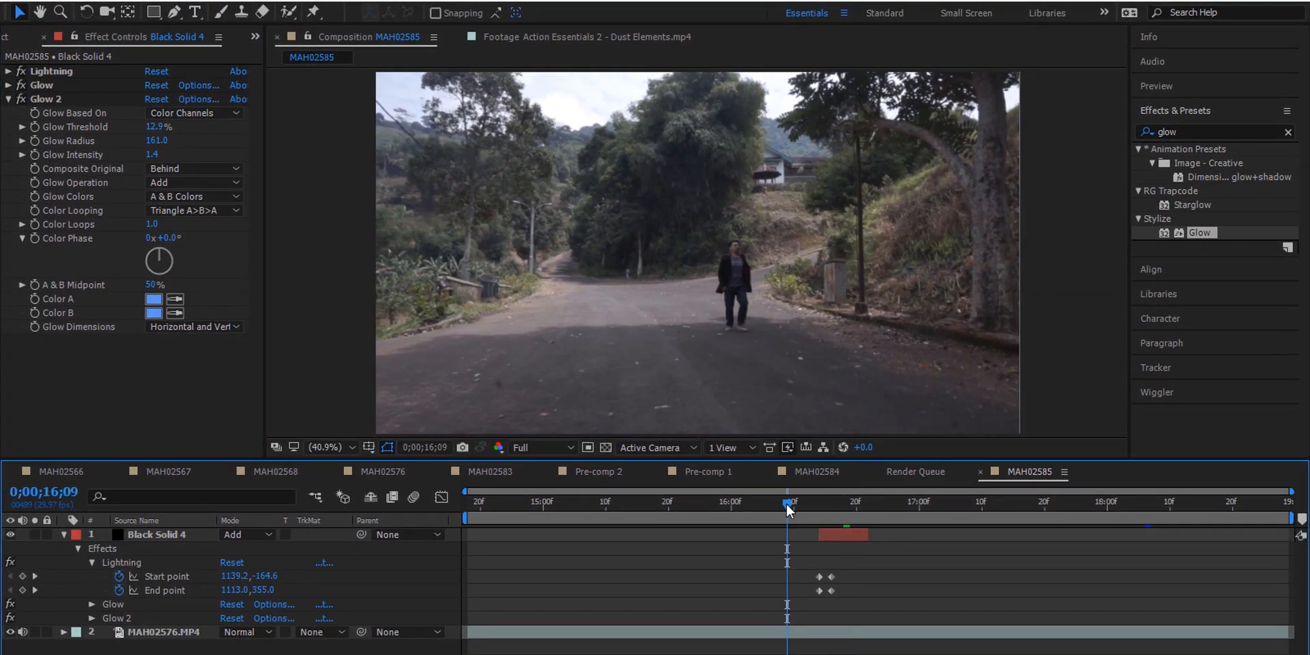
key(space)
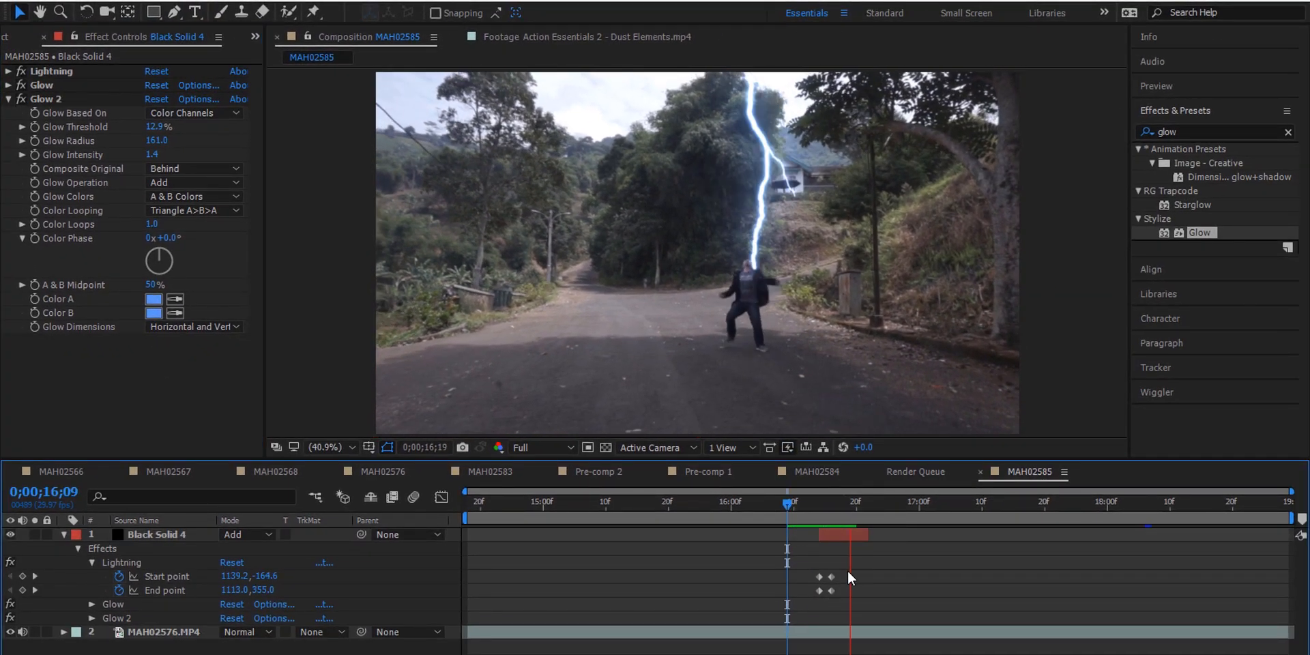
click(790, 506)
key(space)
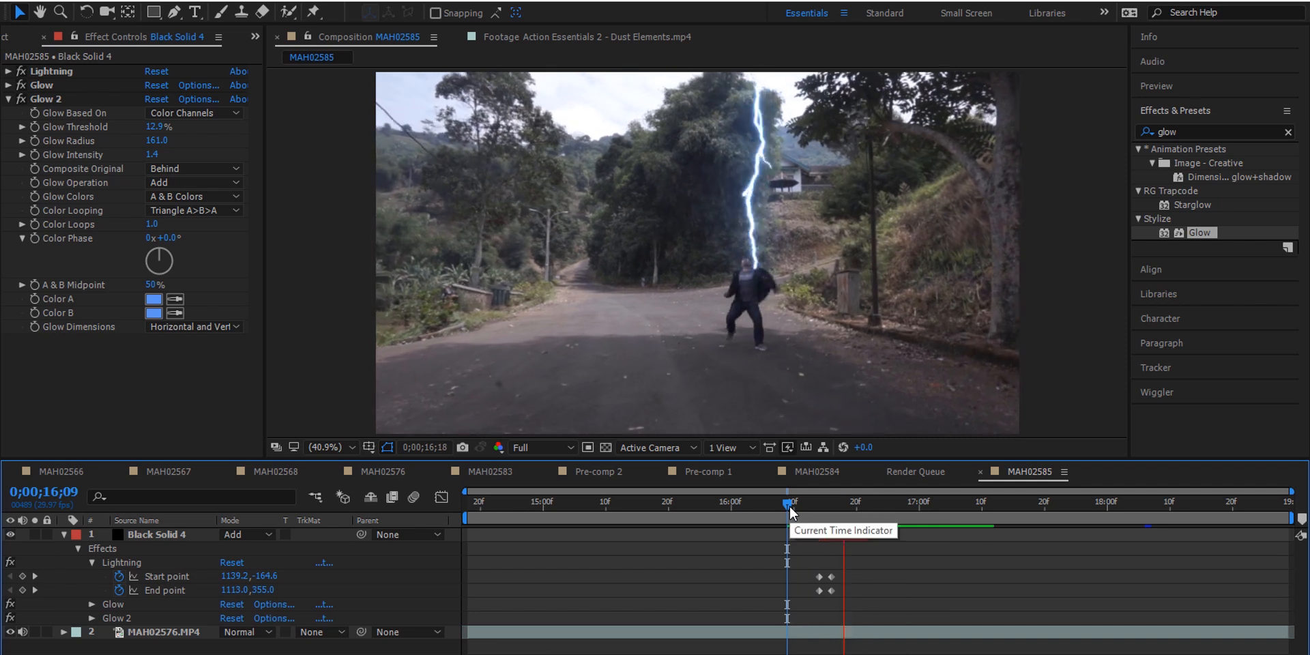
- At 0;00;16;16, set the solid's Lightning Branching to 0.236, Branch Segments to 2 and Width to 12.010
drag(801, 506, 822, 530)
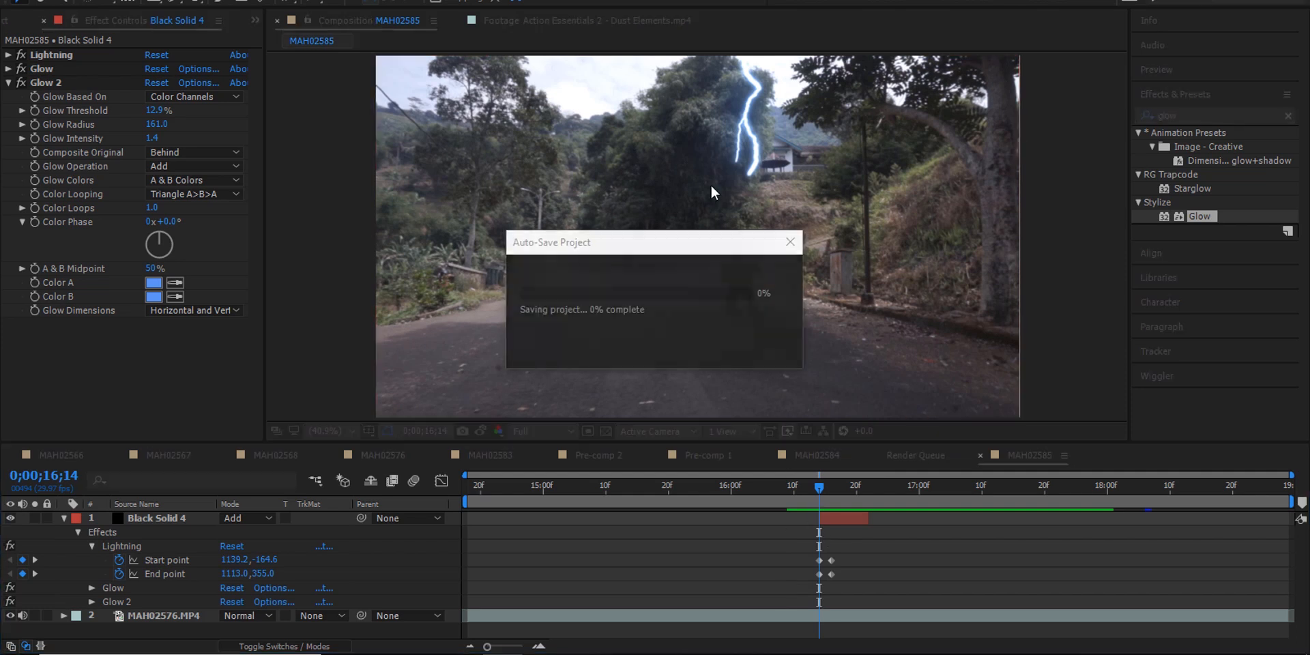
drag(824, 488, 835, 490)
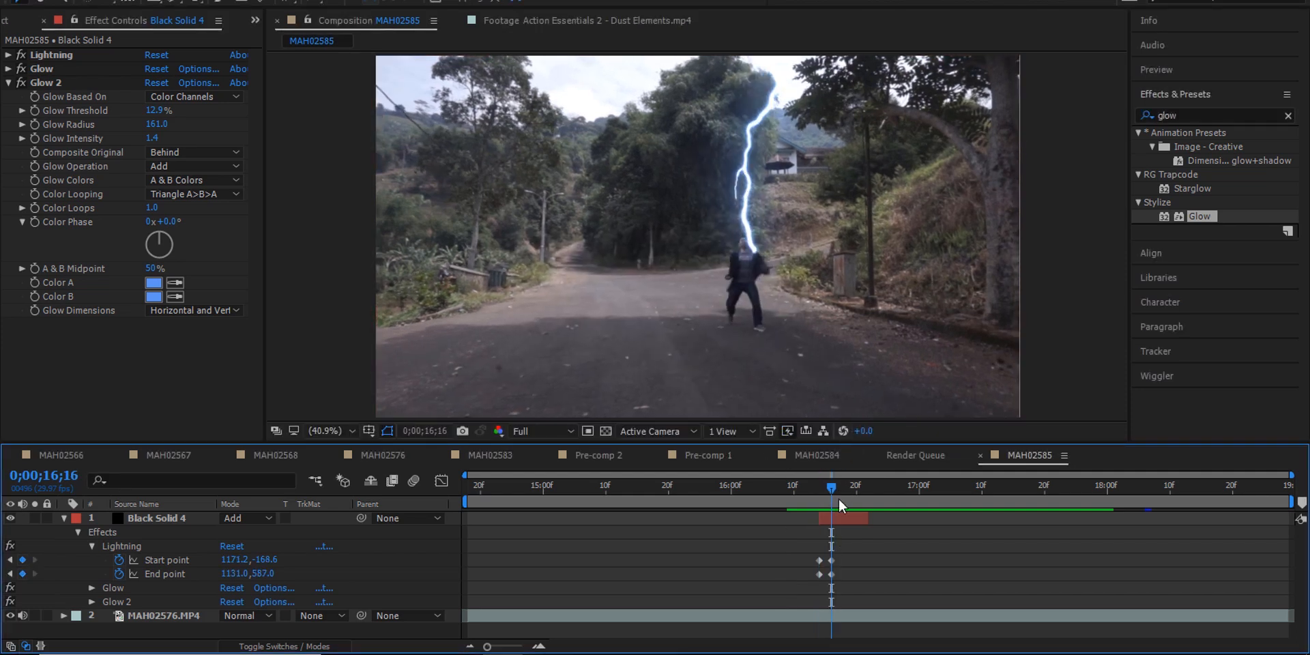
click(842, 518)
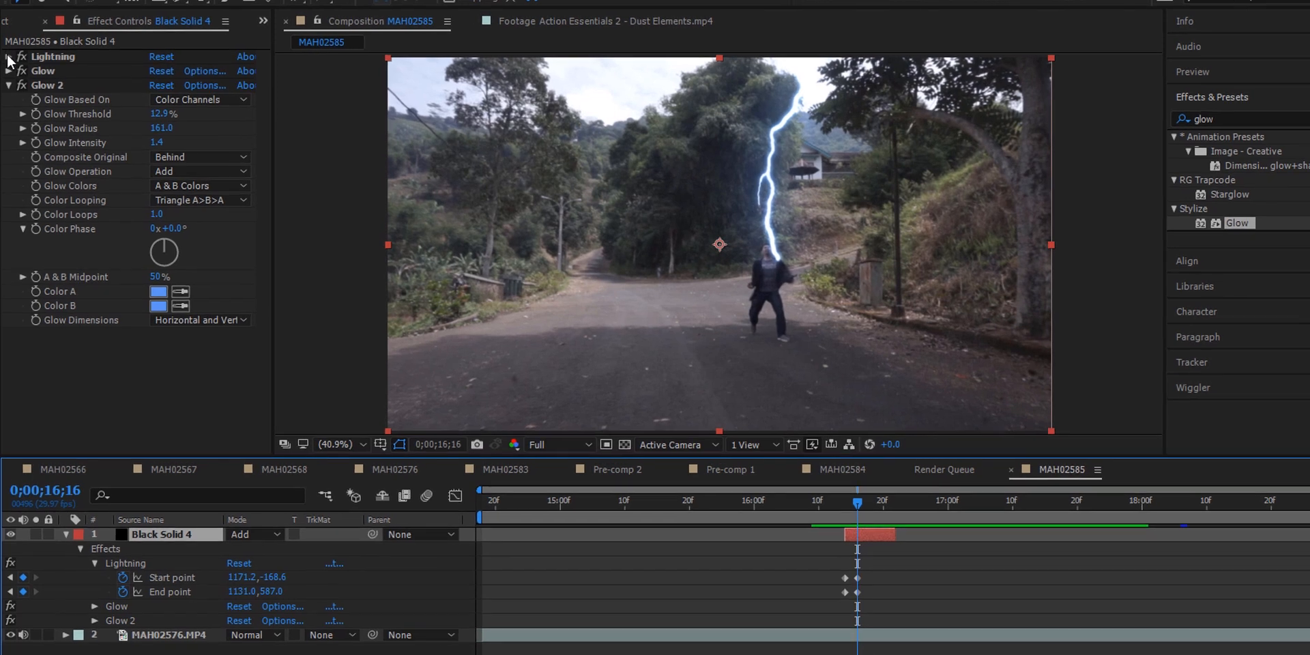
click(9, 58)
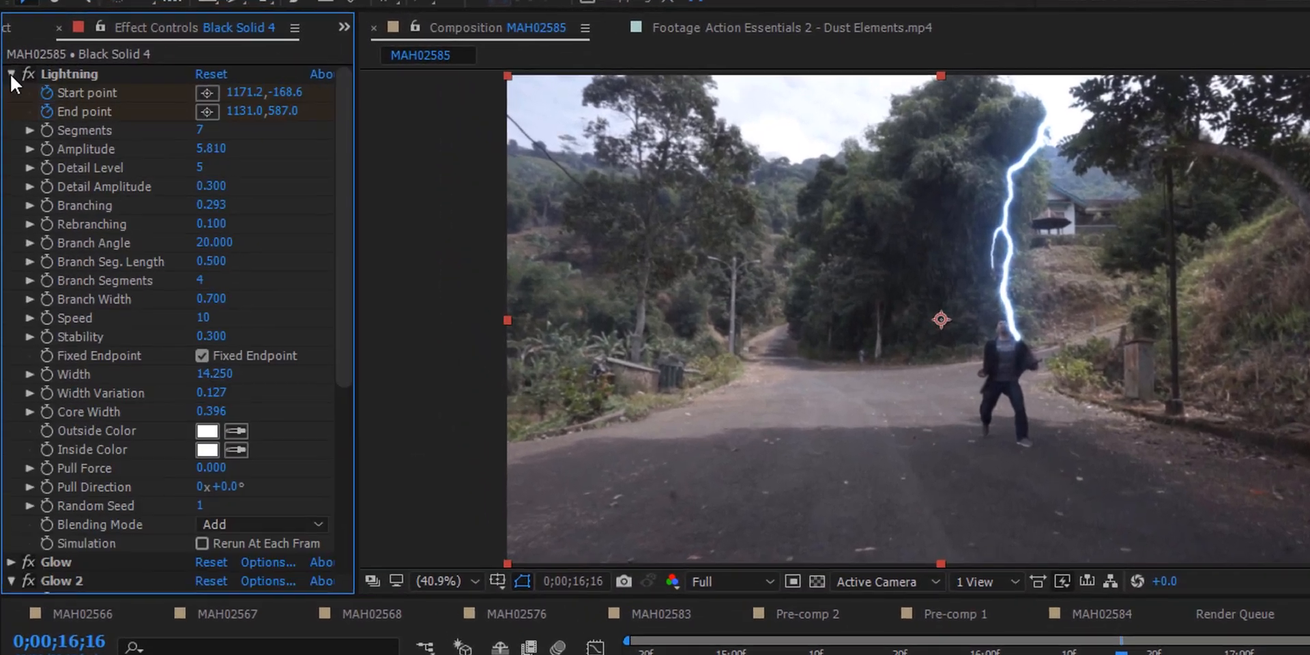
drag(205, 292, 171, 287)
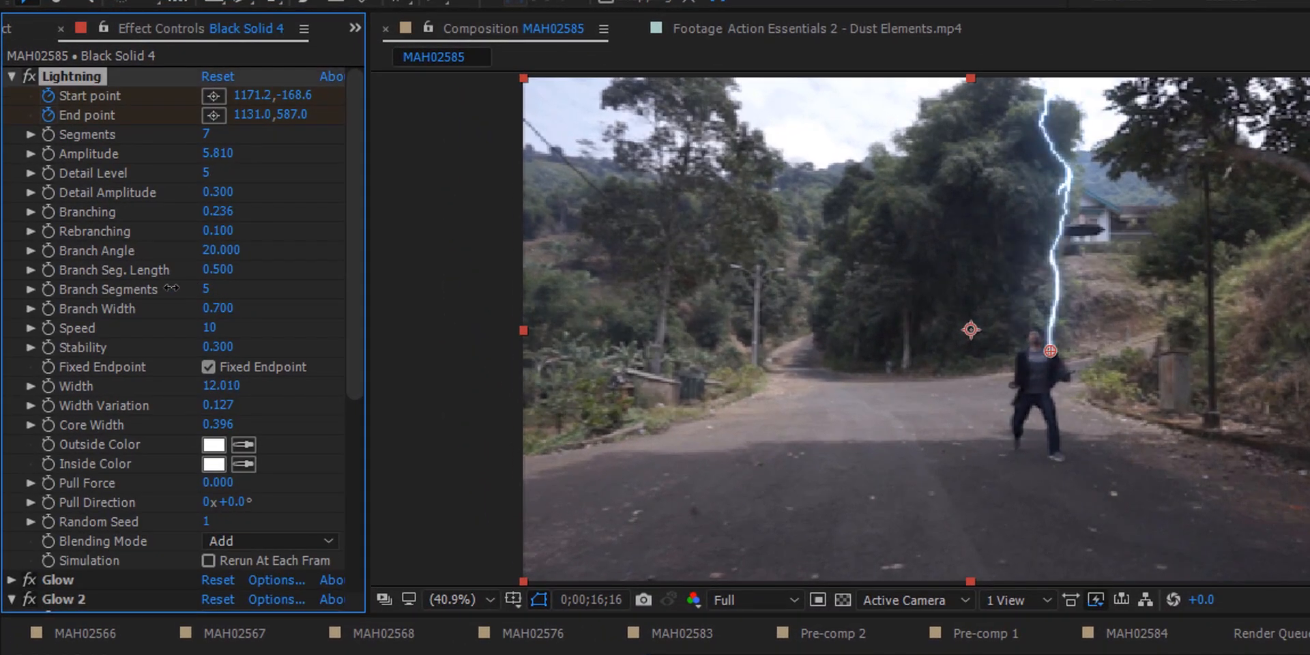
click(211, 288)
text(2)
key(Return)
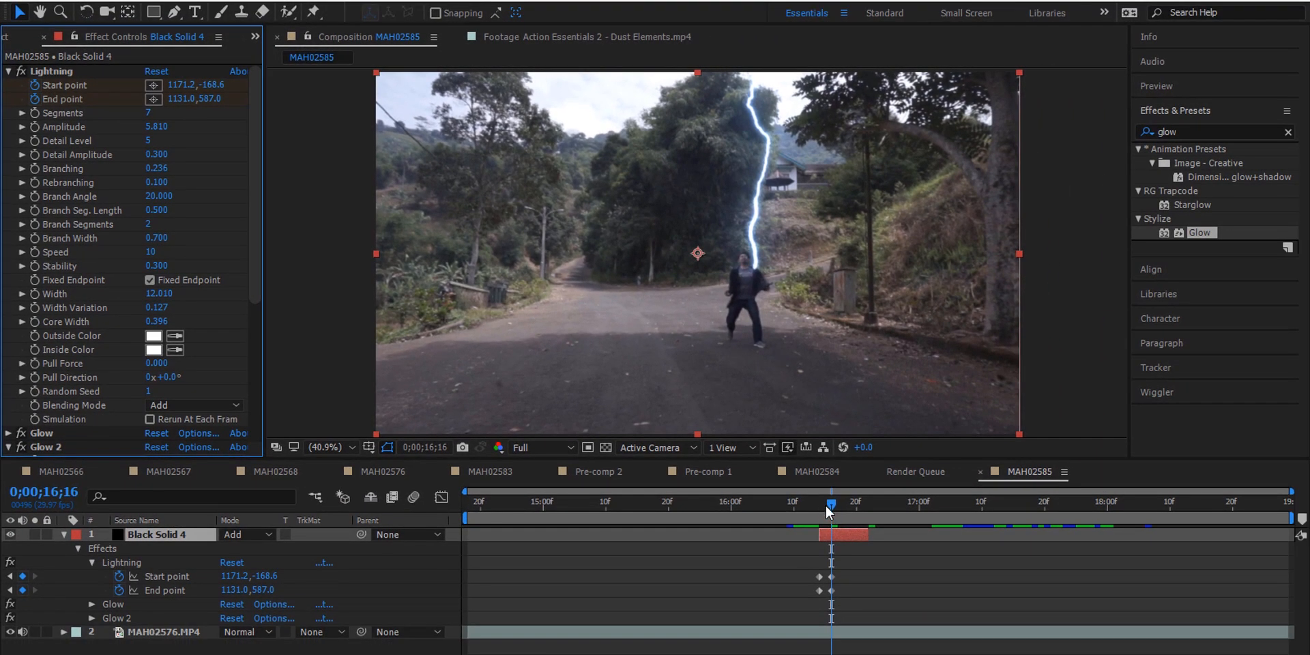
- Preview the adjusted lightning strike and return to 0;00;16;16
drag(1103, 654, 1081, 654)
key(space)
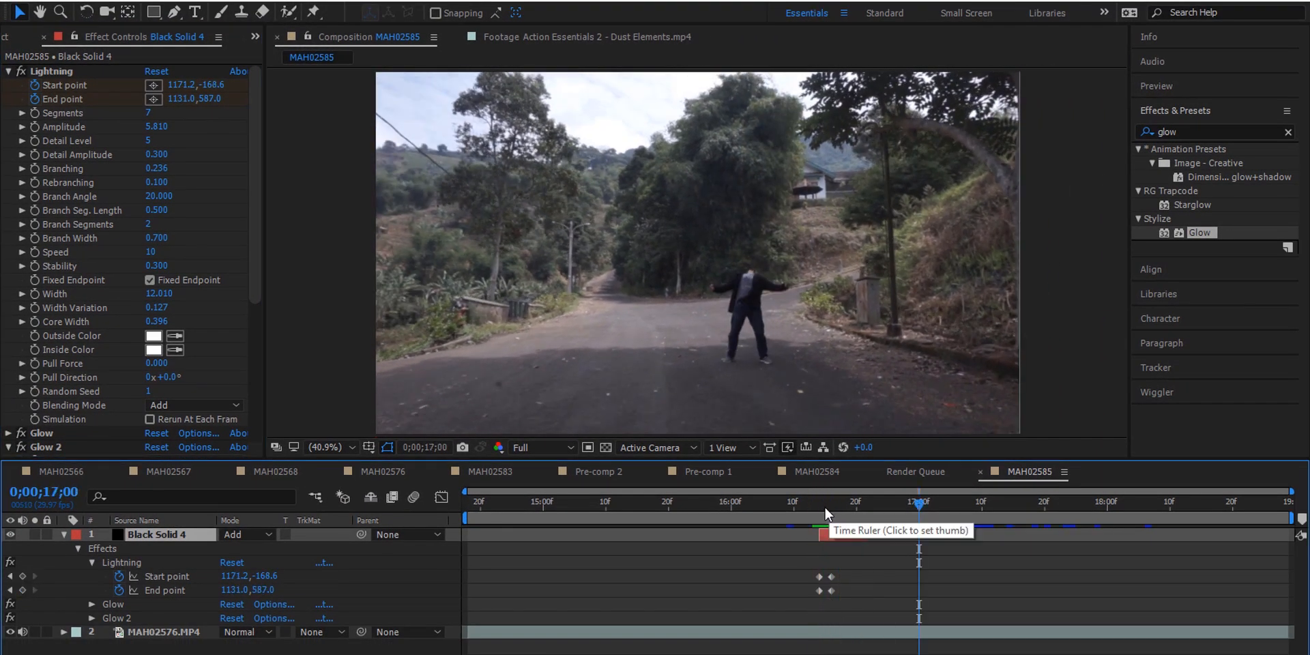
click(830, 513)
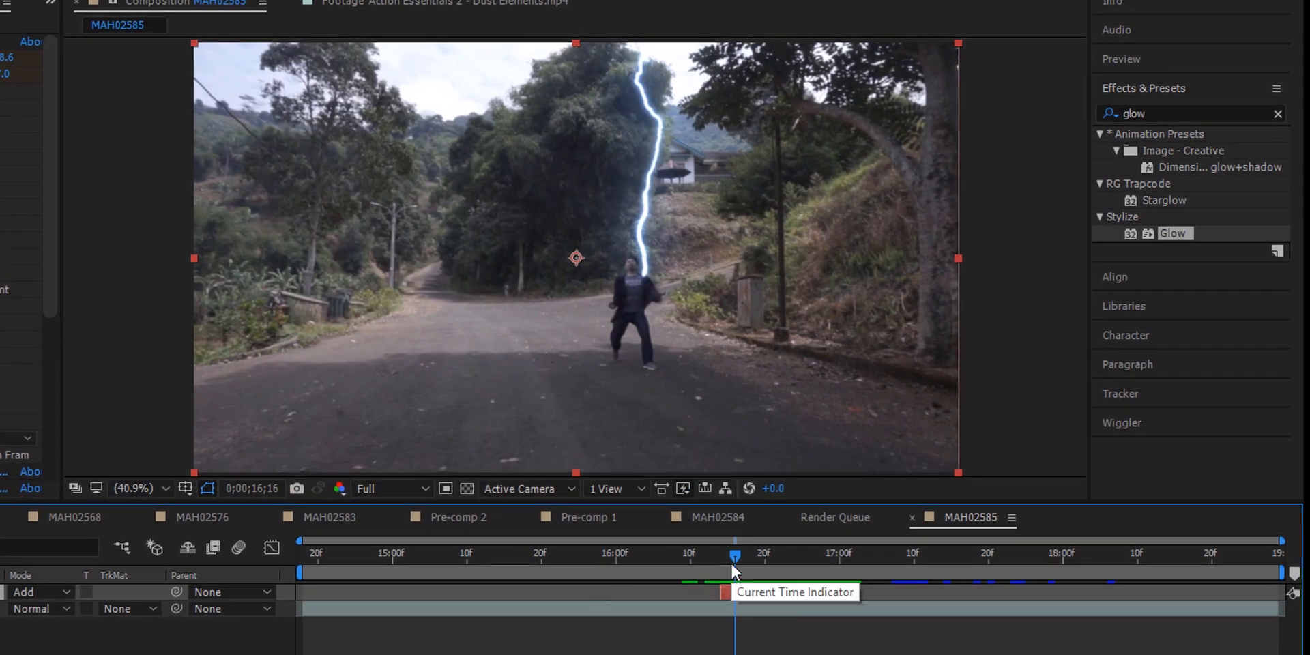
- Duplicate the black solid and, at 0;00;16;14, move the copy's Start point to about 927, -137 and End point to about 1017, 379
key(ctrl+d)
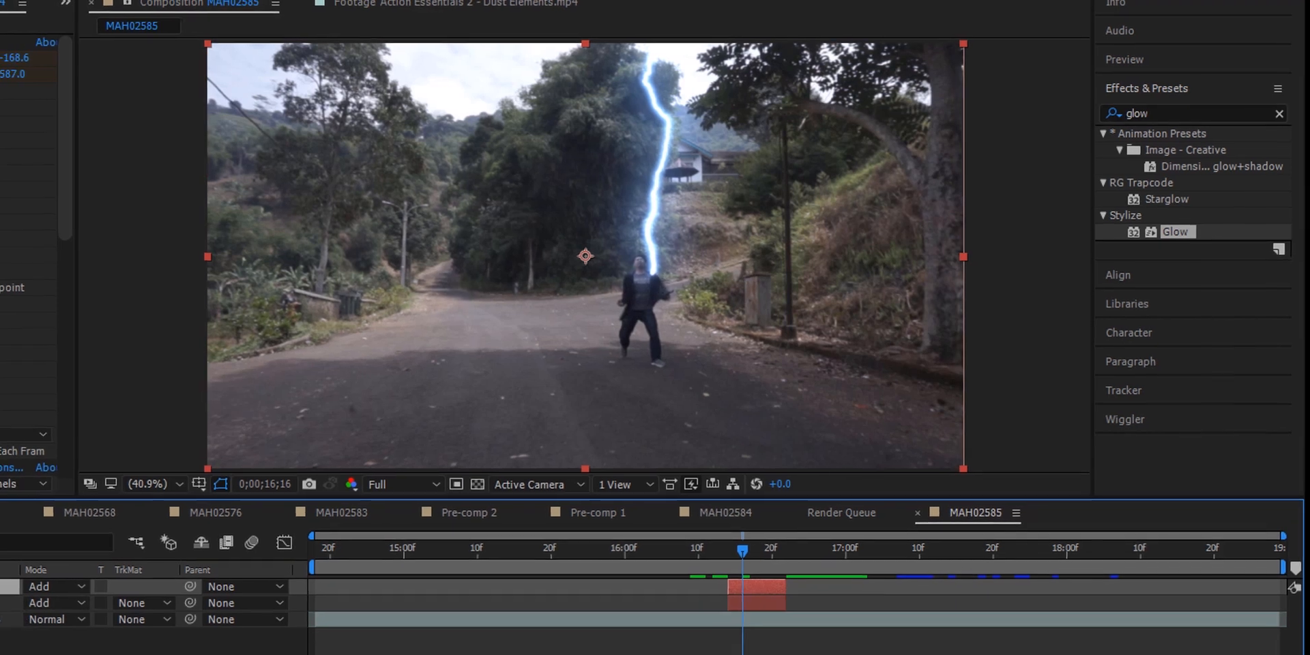
key(u)
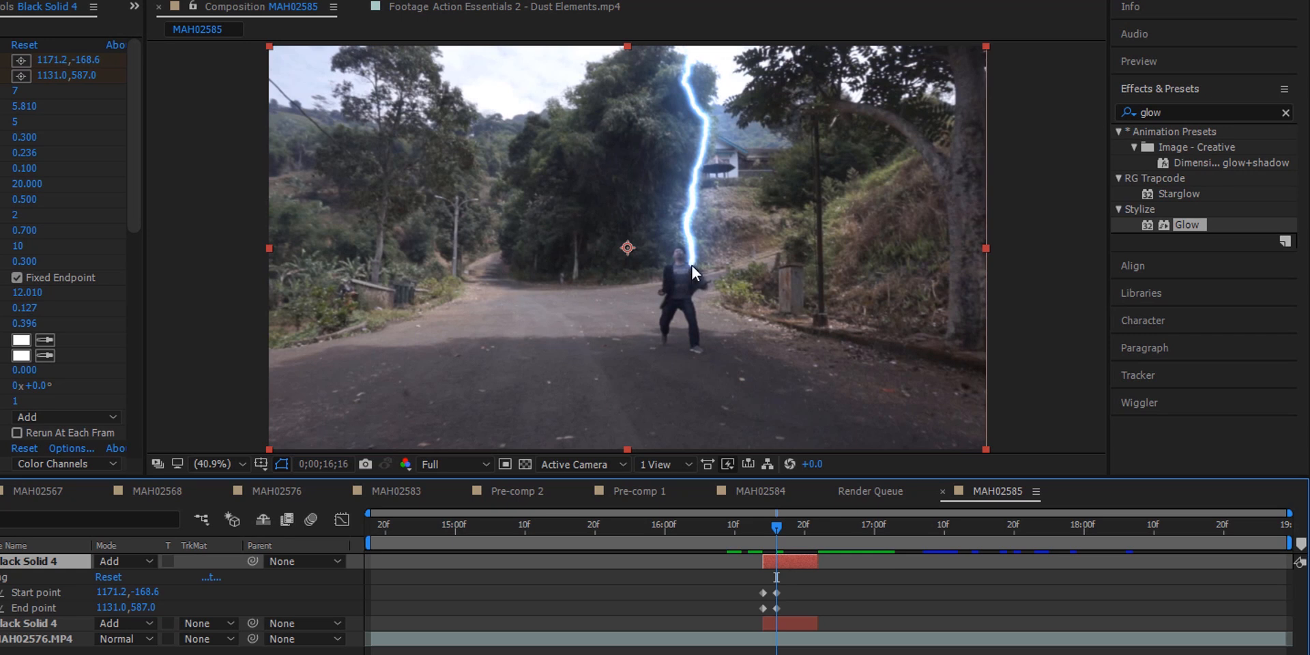
scroll(659, 139, down, 4)
scroll(657, 142, up, 2)
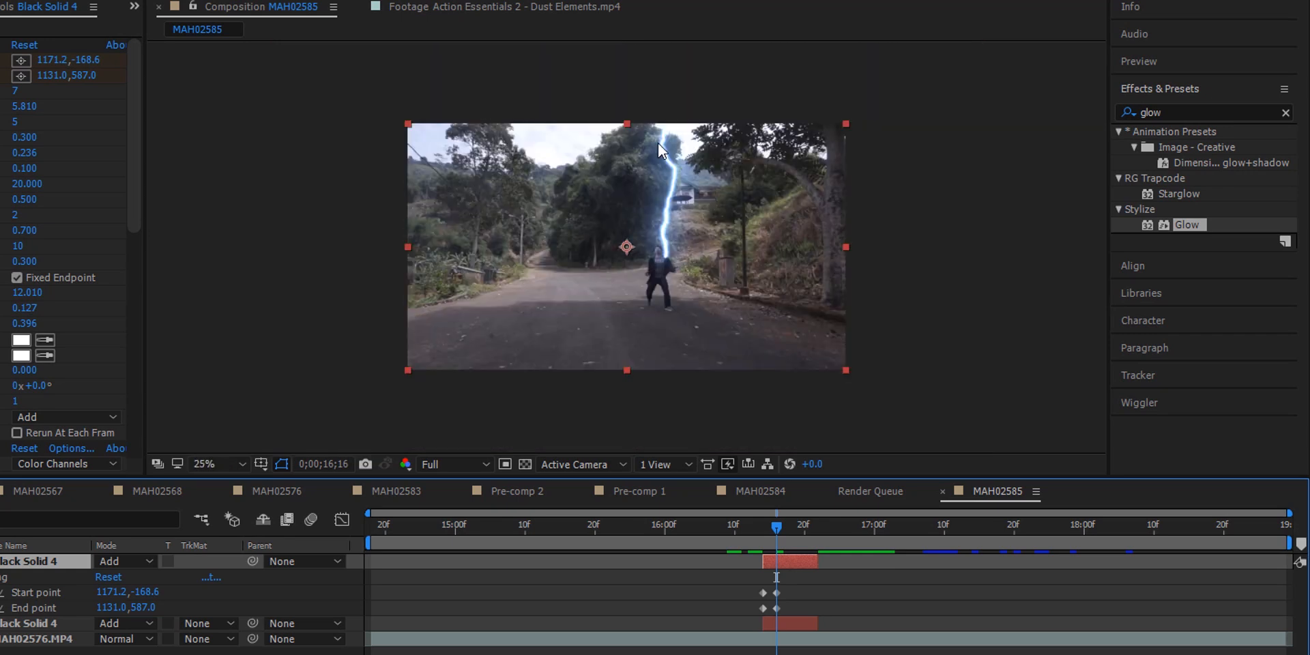
click(763, 592)
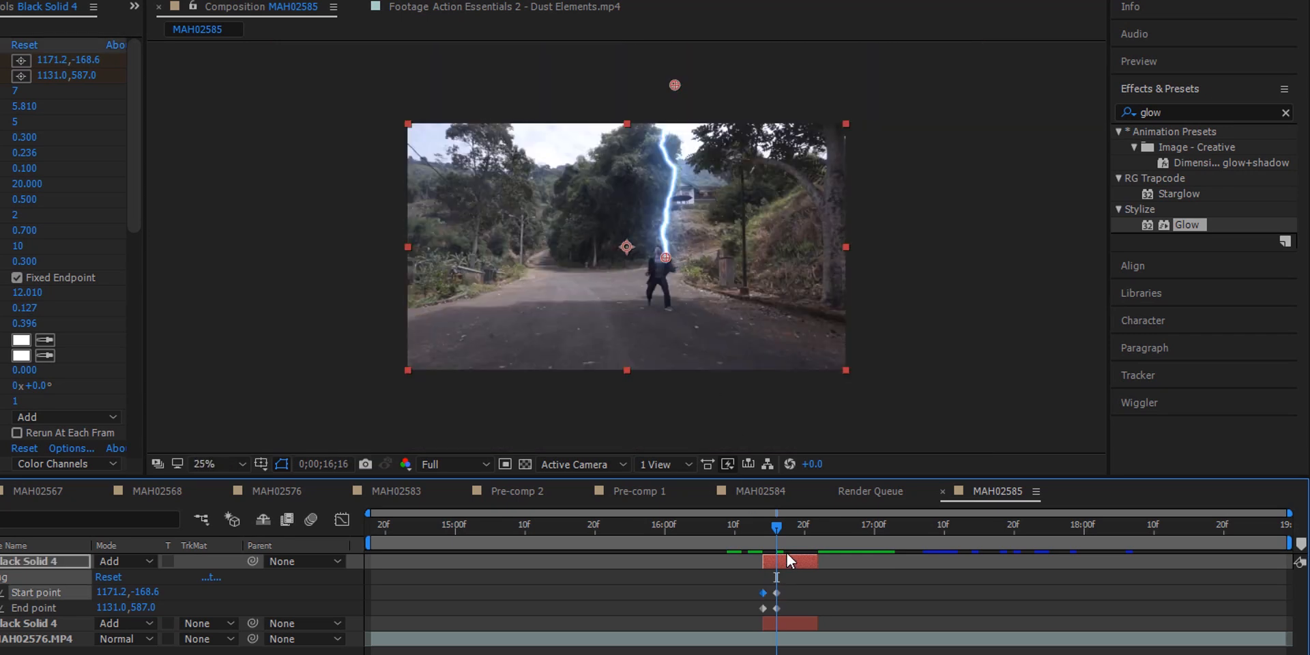
drag(777, 520, 763, 530)
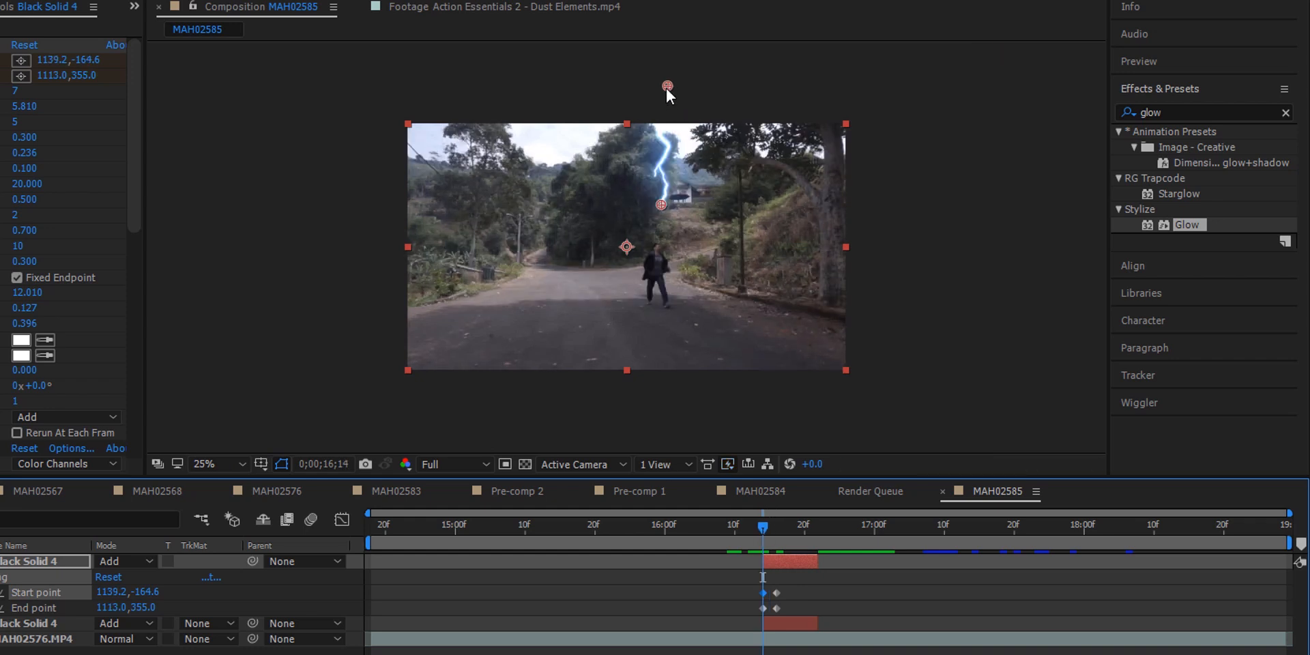
drag(669, 86, 624, 96)
drag(661, 203, 641, 212)
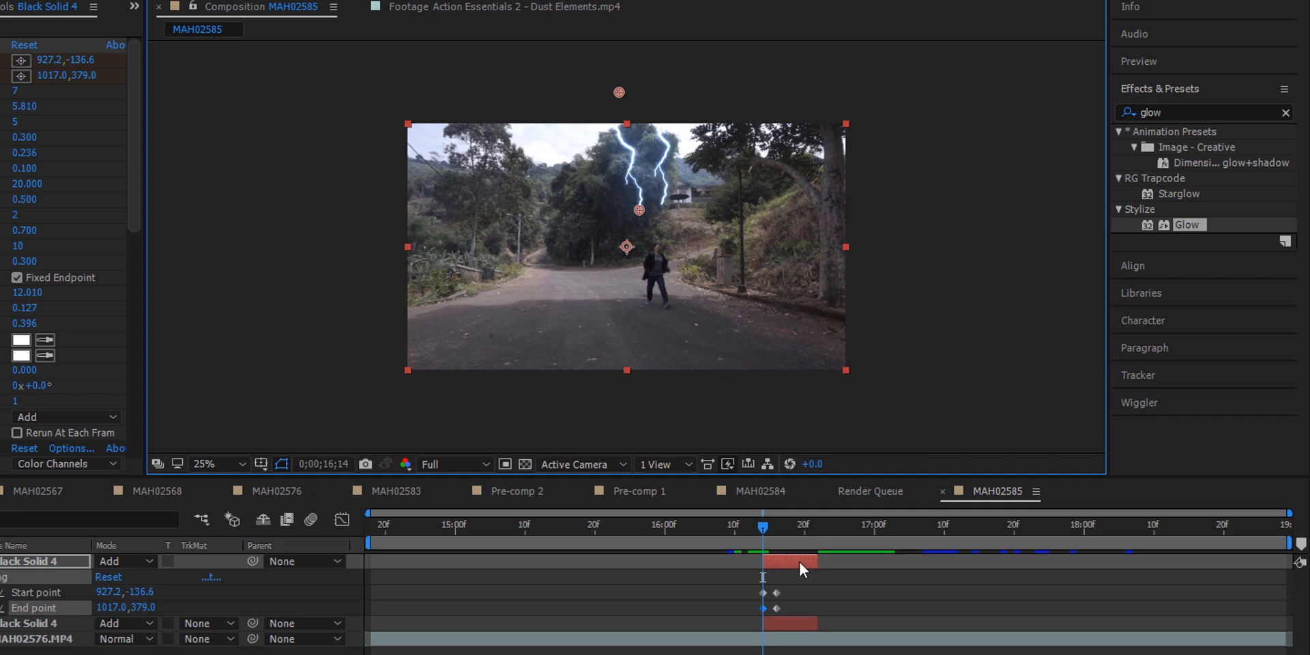
- Shift the duplicate lightning layer earlier to start at about 0;00;16;09 and extend its end to about 0;00;17;00
drag(798, 562, 785, 563)
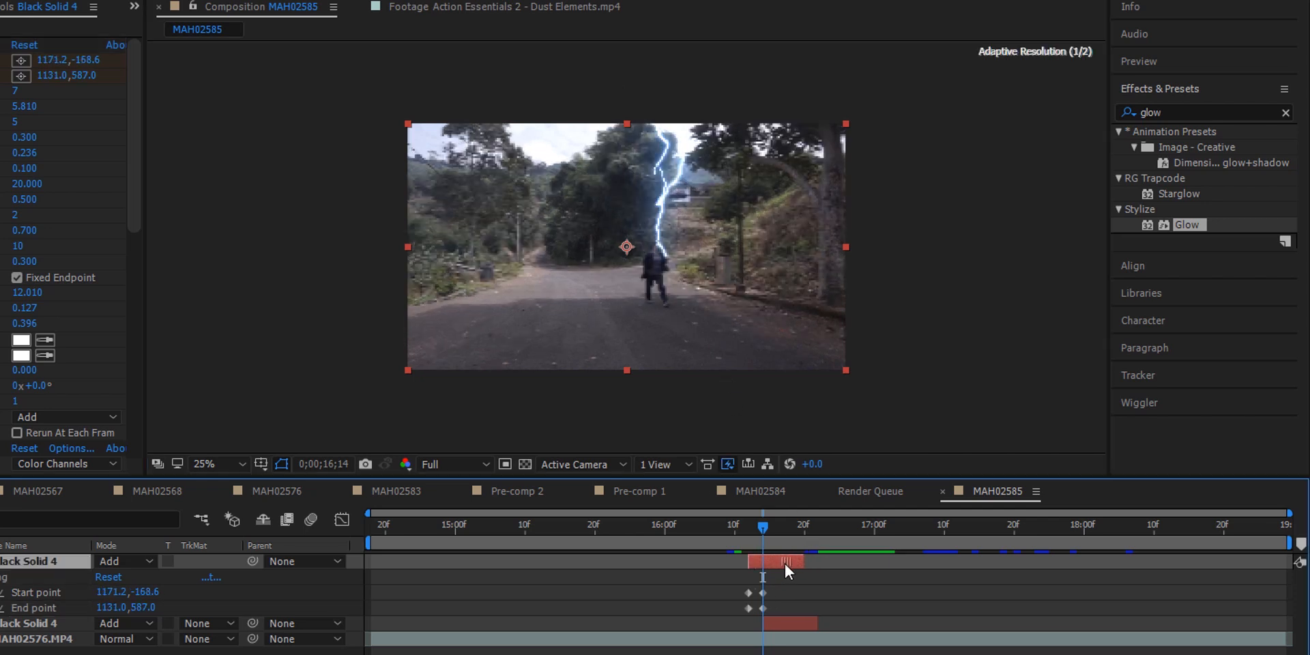
drag(784, 563, 780, 563)
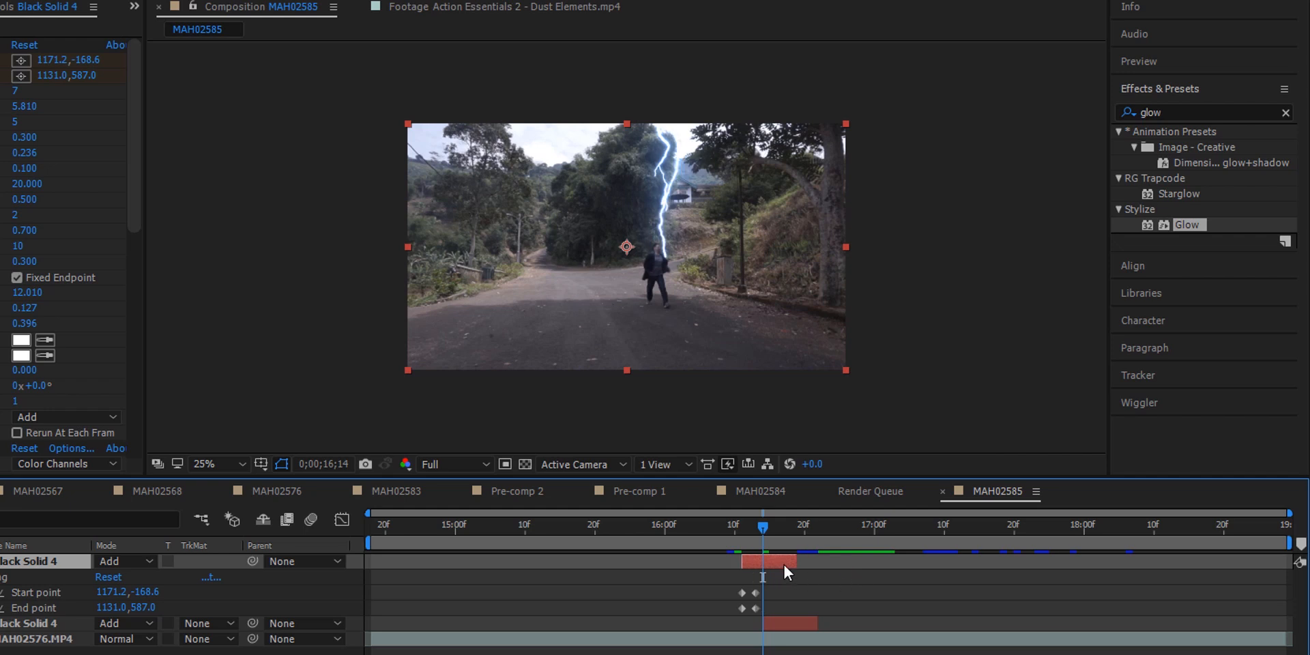
drag(796, 562, 822, 565)
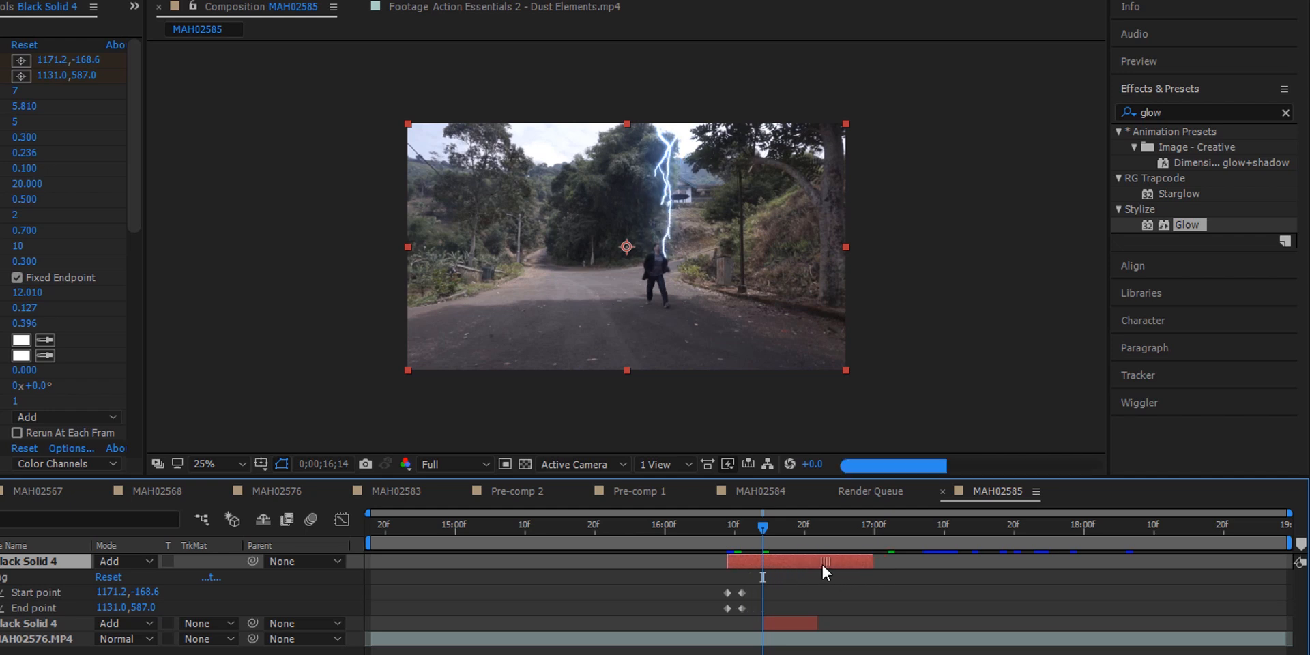
- Move the duplicate's Start and End point keyframes back to begin at 0;00;16;14 and trim the layer's start to that frame
drag(677, 584, 780, 589)
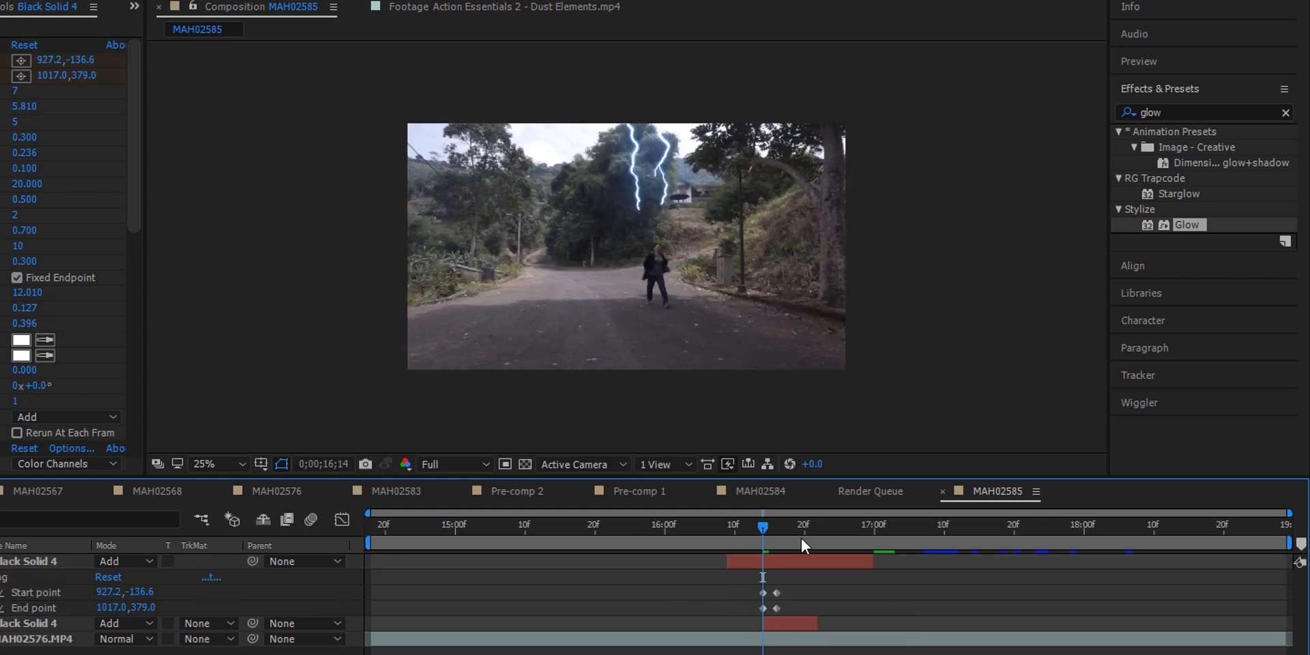
click(778, 563)
click(778, 563)
drag(730, 561, 763, 561)
- Slide the duplicate lightning layer with its keyframes one frame later so it starts at 0;00;16;15
click(887, 620)
drag(765, 529, 795, 565)
click(788, 561)
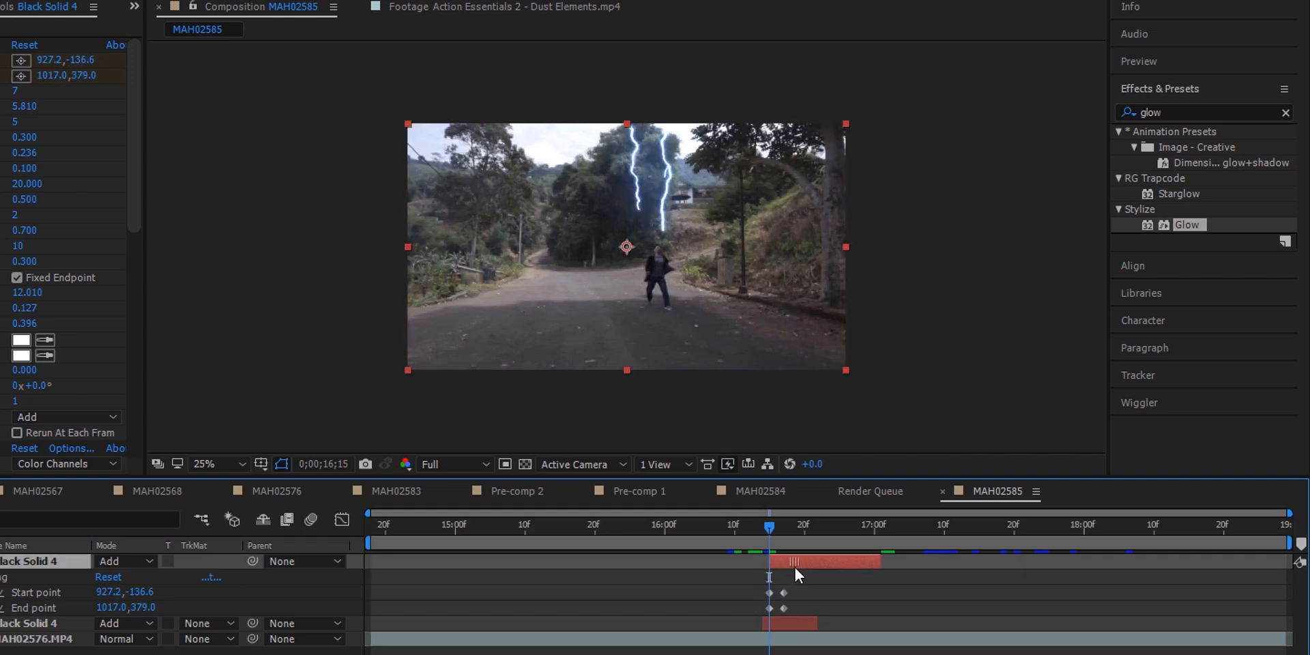
- At 0;00;16;15, move the second bolt's Start point to about 911, -125 and its End point to about 997, 271
click(770, 592)
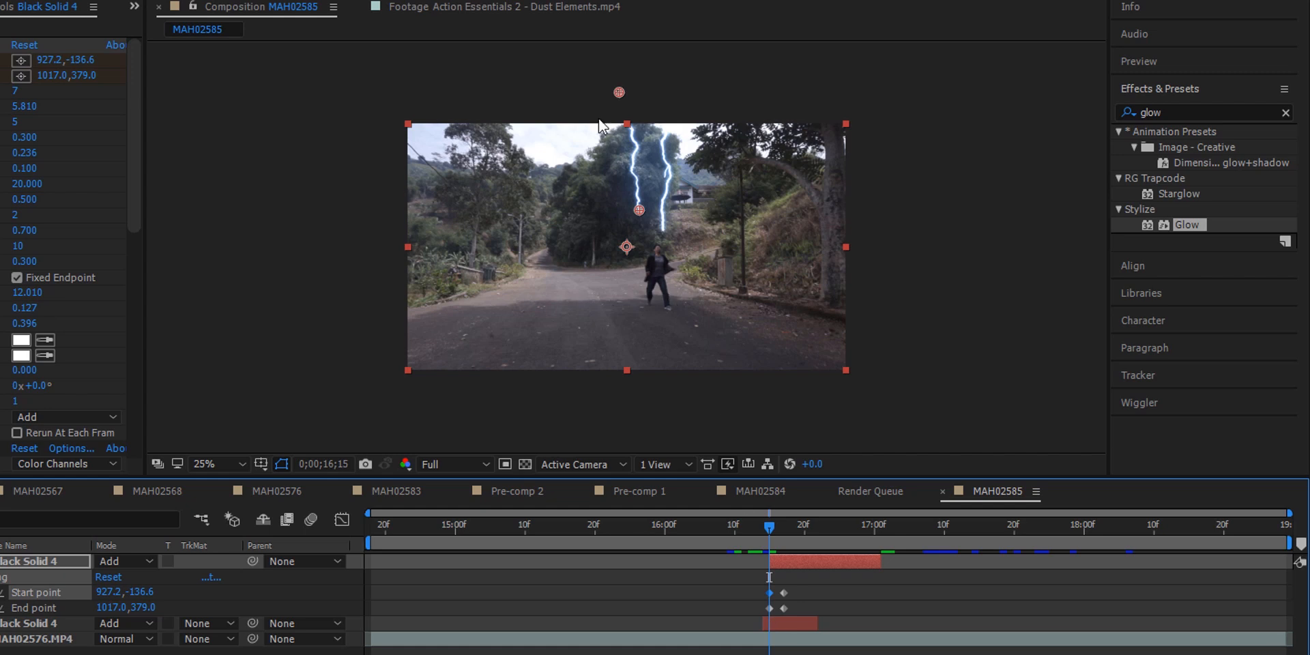
drag(618, 93, 614, 96)
drag(639, 209, 634, 172)
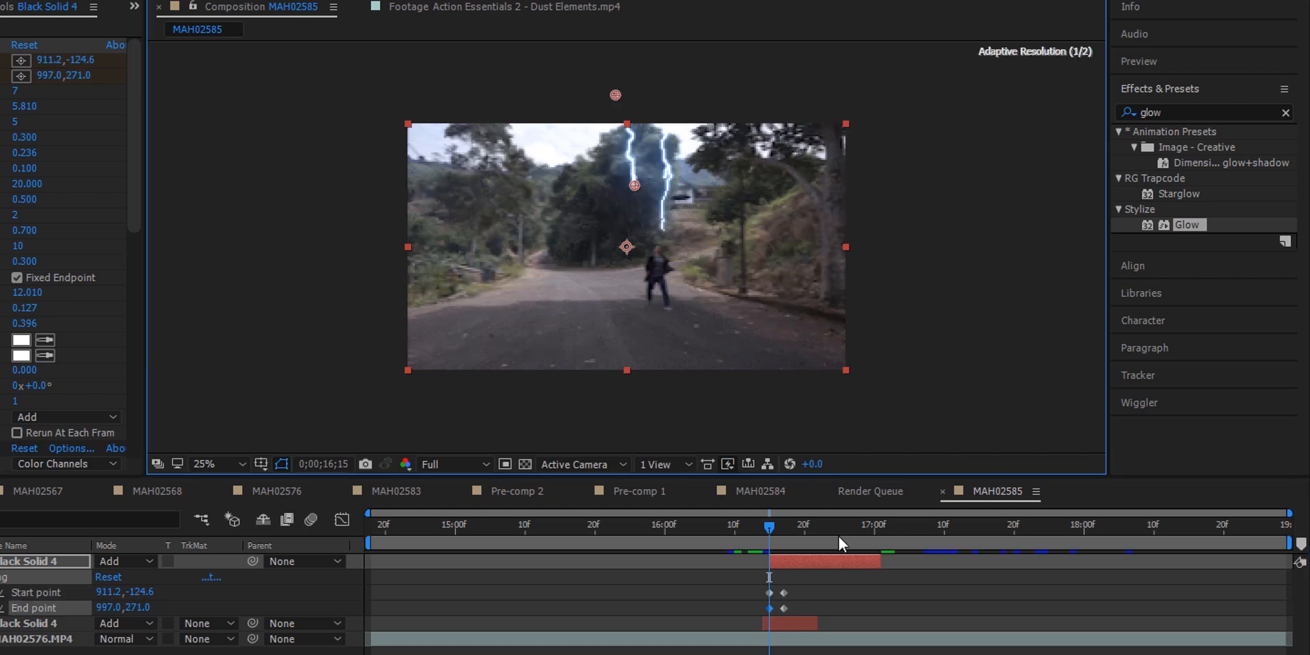
- At 0;00;16;17, move the second bolt's Start point to about 947, -157 and its End point to about 1079, 603 on the man
drag(769, 526, 784, 526)
click(783, 592)
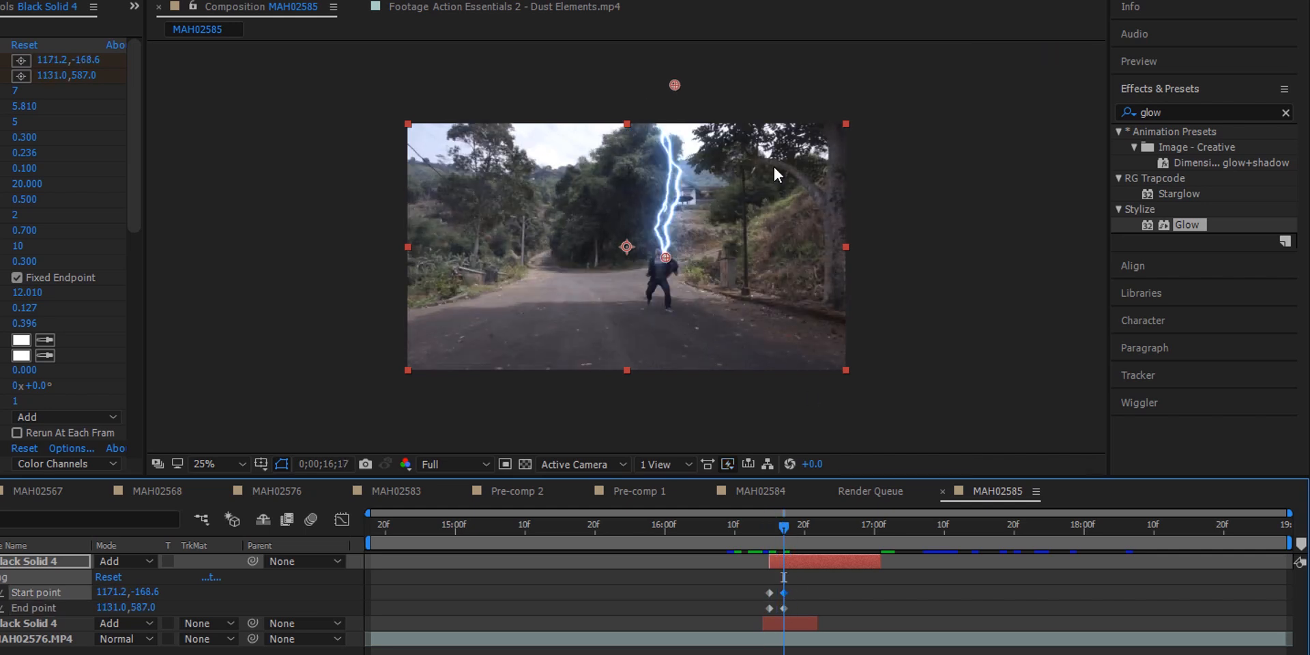
drag(673, 82, 624, 88)
drag(669, 259, 658, 265)
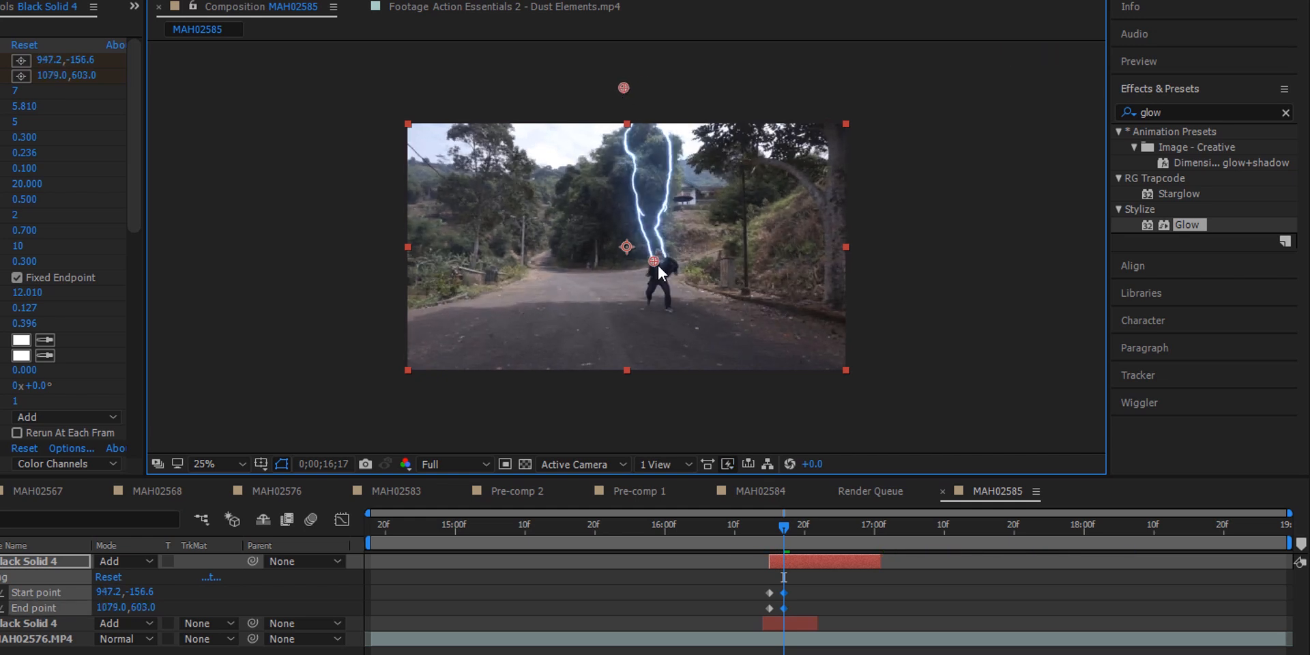
click(849, 595)
- Adjust the lightning layers' ends so the original bolt lasts through about 0;00;16;22 and the second through about 0;00;16;23
drag(739, 527, 819, 535)
drag(879, 561, 824, 561)
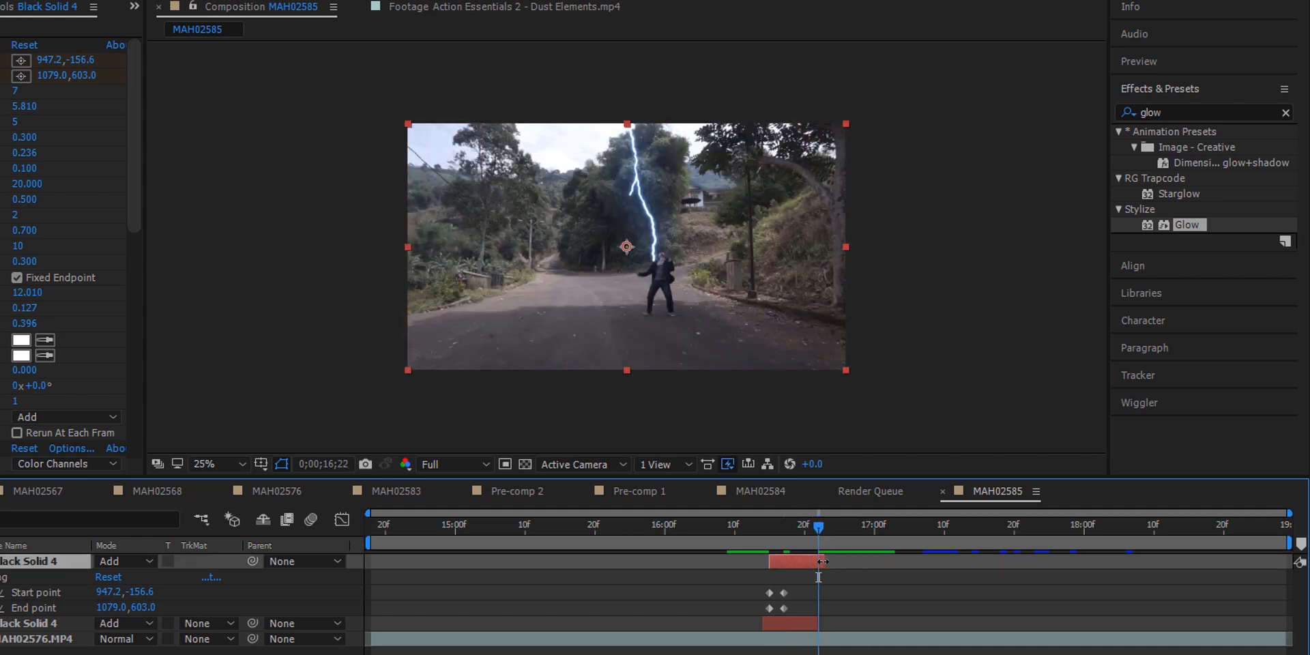
click(838, 609)
click(746, 524)
mouse_move(753, 538)
mouse_down()
mouse_move(856, 532)
mouse_move(762, 533)
mouse_up()
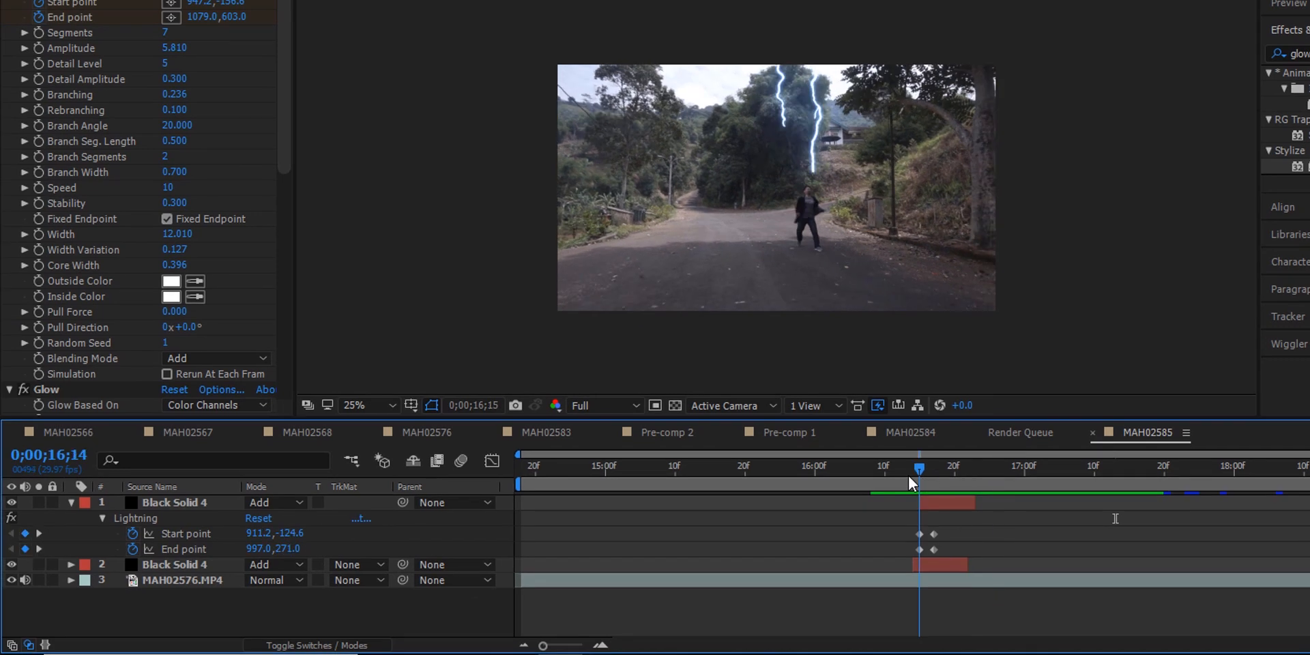
drag(908, 481, 986, 505)
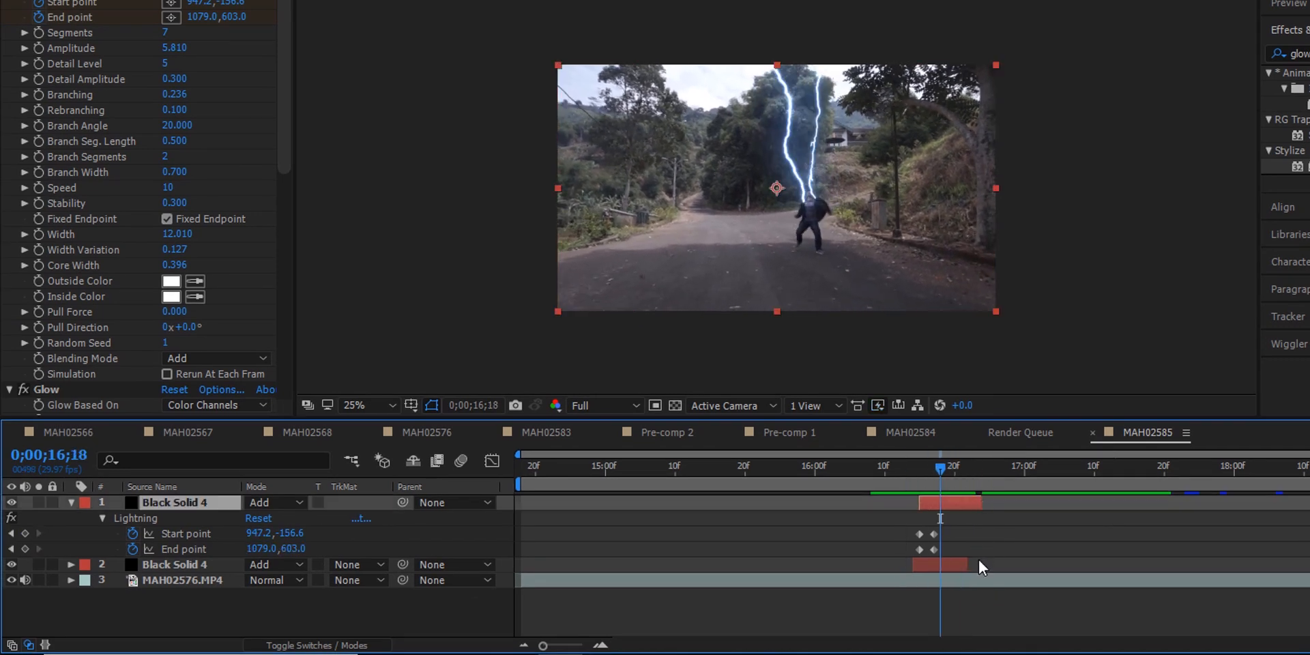
drag(968, 565, 975, 565)
- Show Opacity on both lightning layers and add a 100% keyframe to each at 0;00;16;19
drag(935, 467, 946, 477)
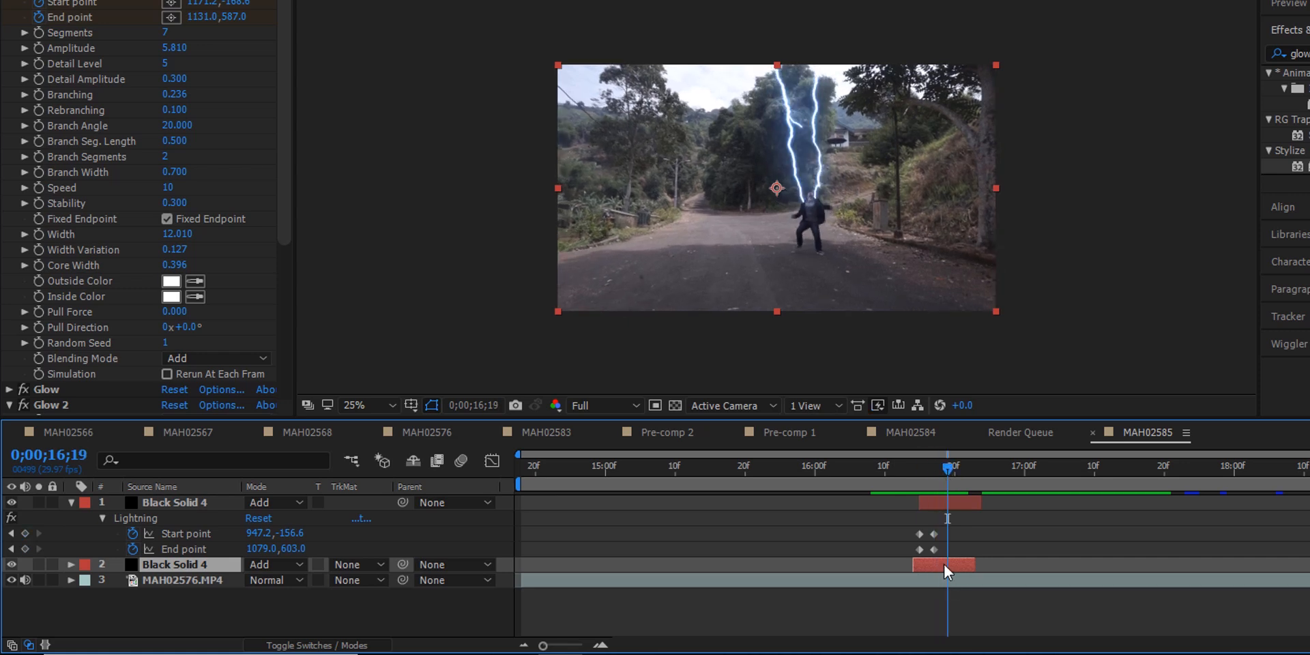
key(t)
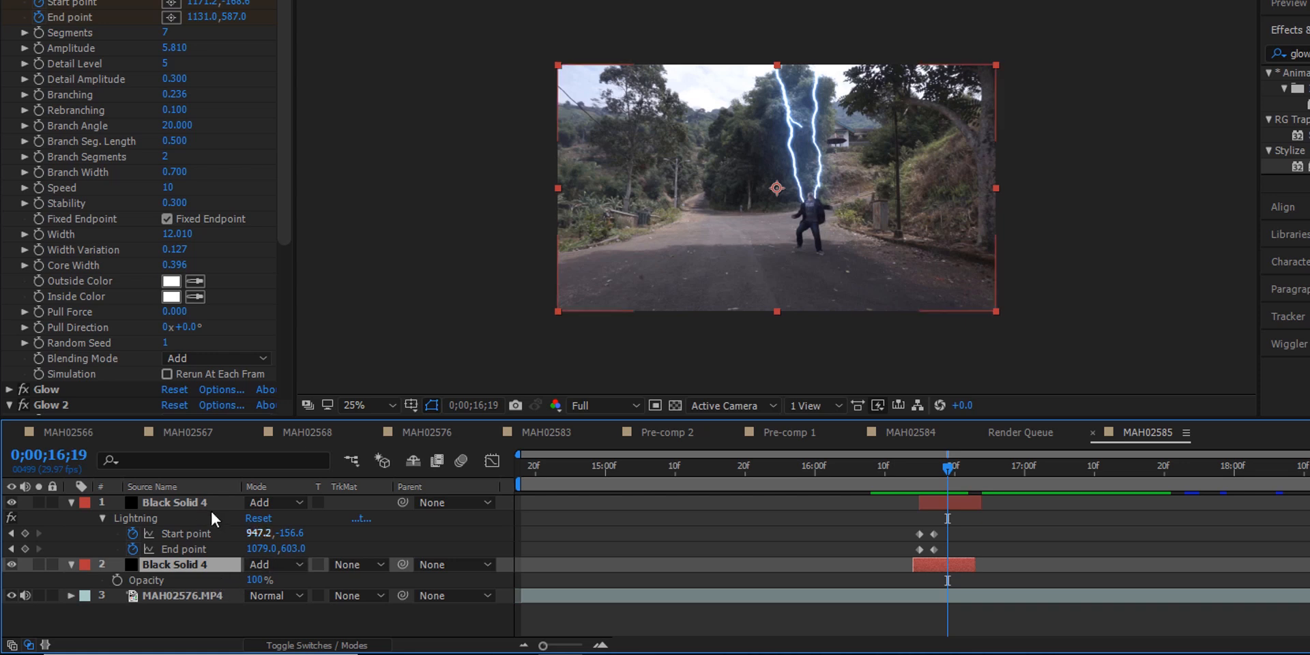
click(187, 502)
key(t)
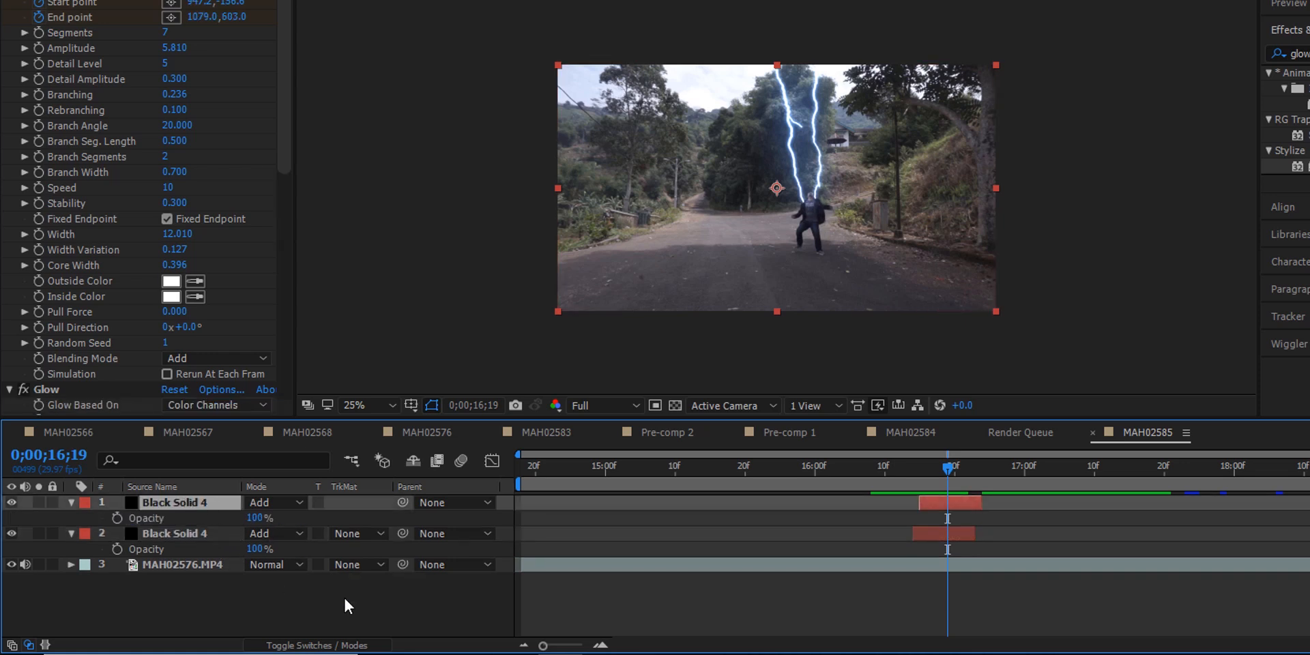
click(118, 518)
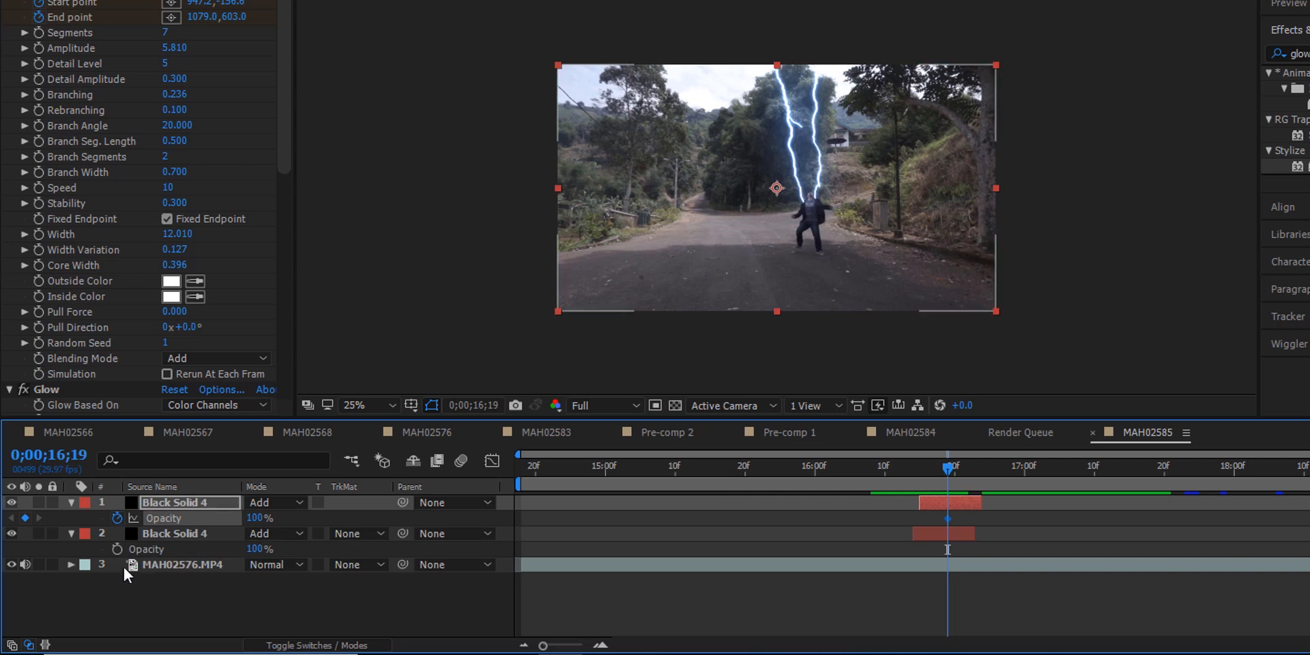
click(117, 547)
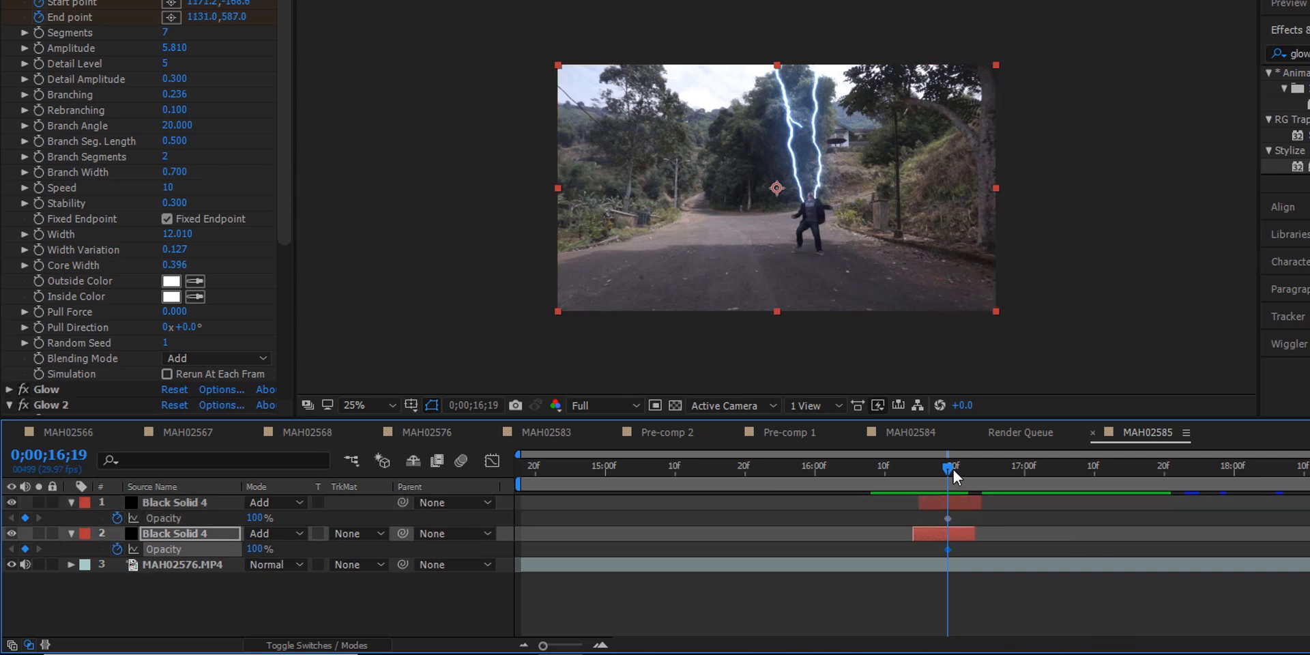
- Extend the second bolt's layer by one frame and keyframe its Opacity to 0% at 0;00;16;24
mouse_move(961, 471)
mouse_down()
mouse_move(987, 481)
mouse_move(991, 505)
mouse_move(982, 471)
mouse_up()
click(967, 506)
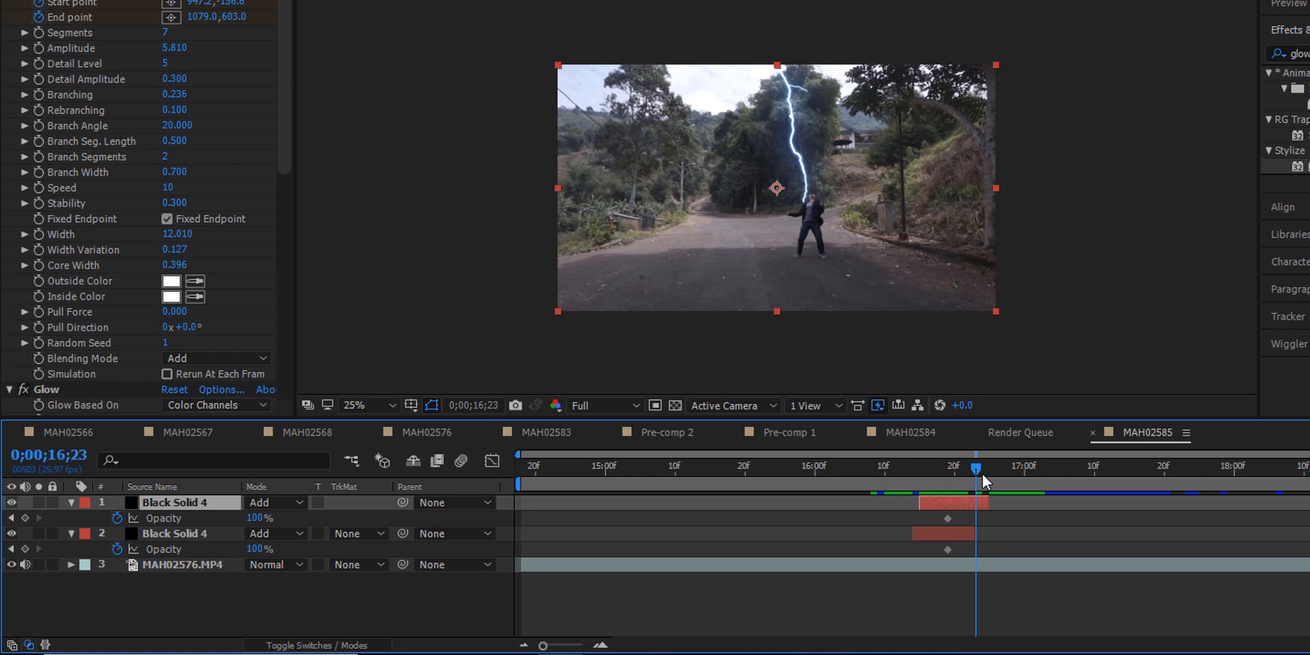
click(256, 518)
text(0)
key(Return)
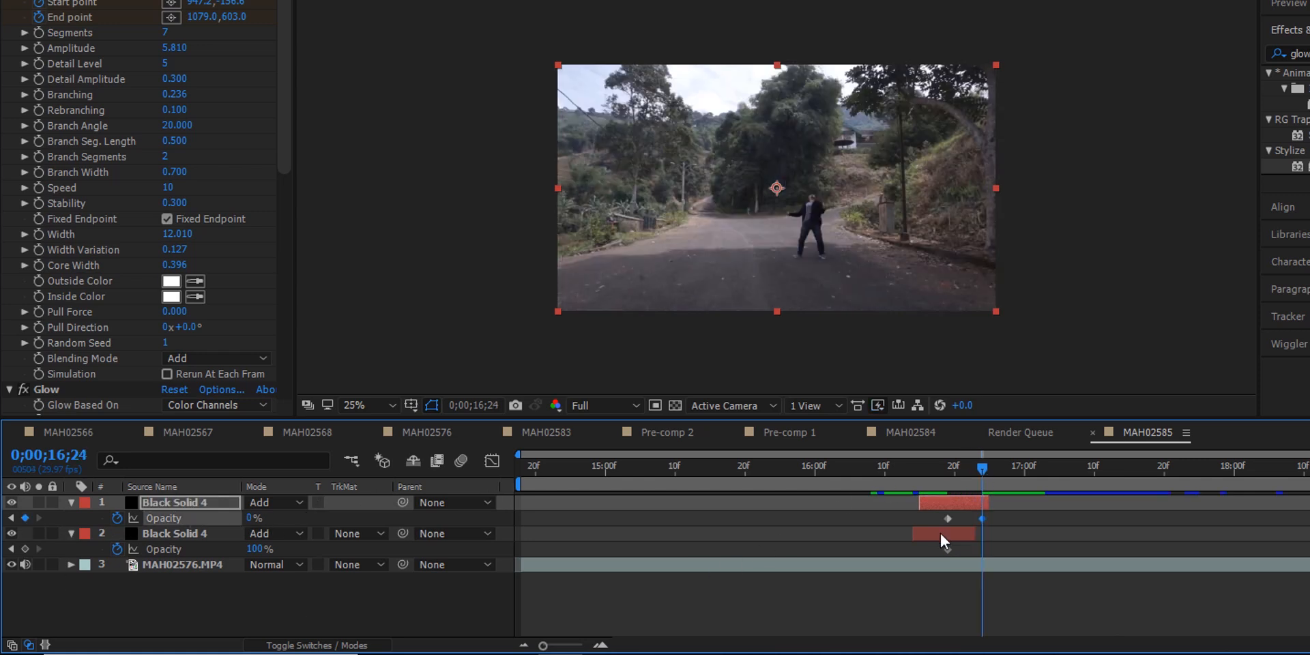
- Keyframe the original bolt's Opacity to 0% at 0;00;16;22
drag(980, 465, 972, 470)
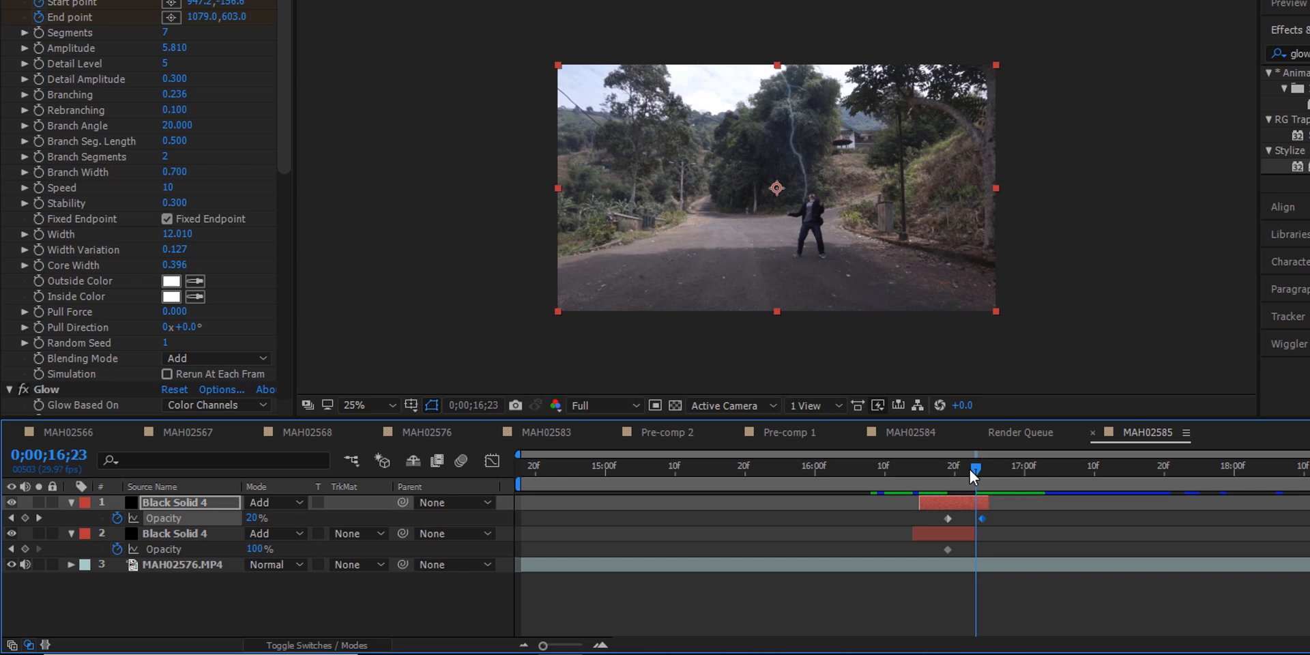
click(956, 538)
drag(975, 468, 972, 464)
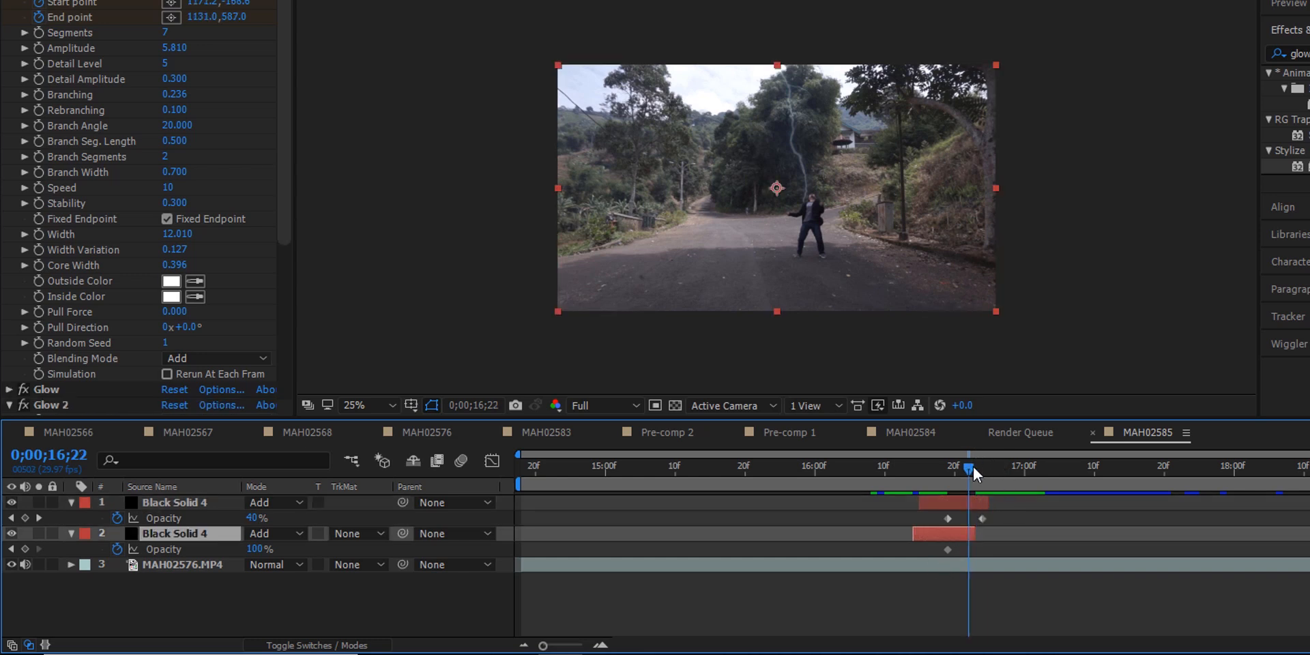
drag(256, 549, 79, 563)
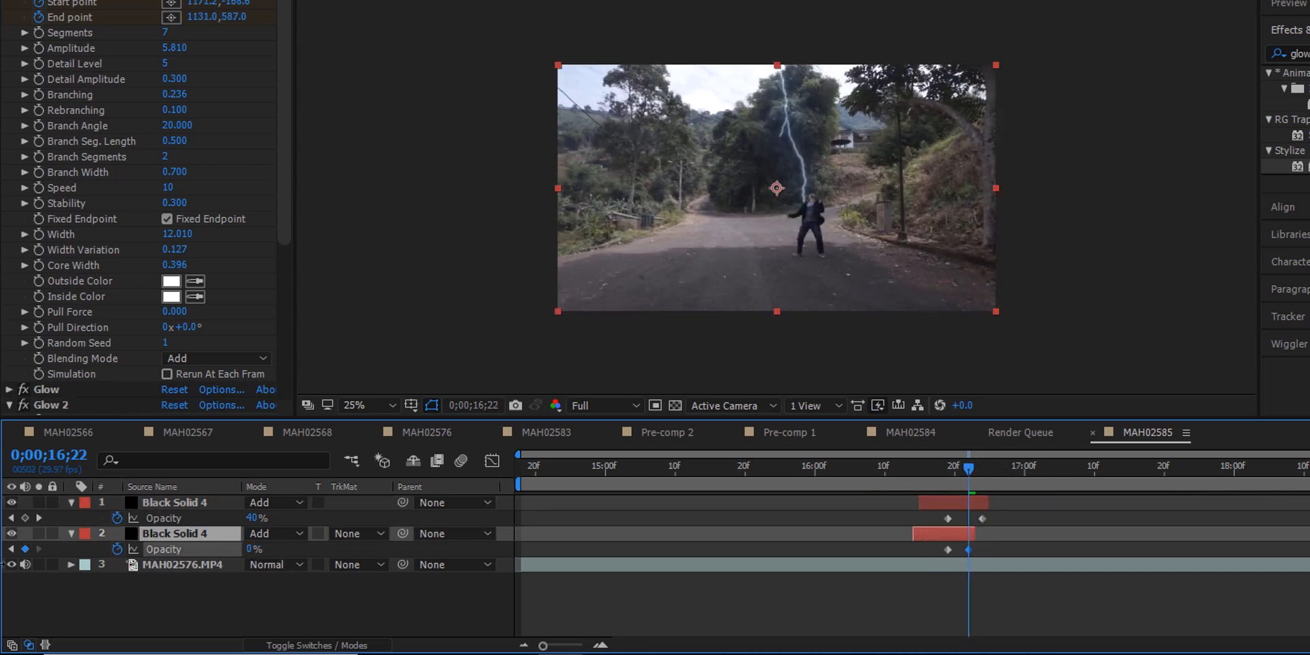
- Delay the fades' first Opacity keyframes to about 0;00;16;21 on the second bolt and 0;00;16;20 on the original, and preview the strike
click(1092, 600)
drag(928, 466, 959, 648)
key(space)
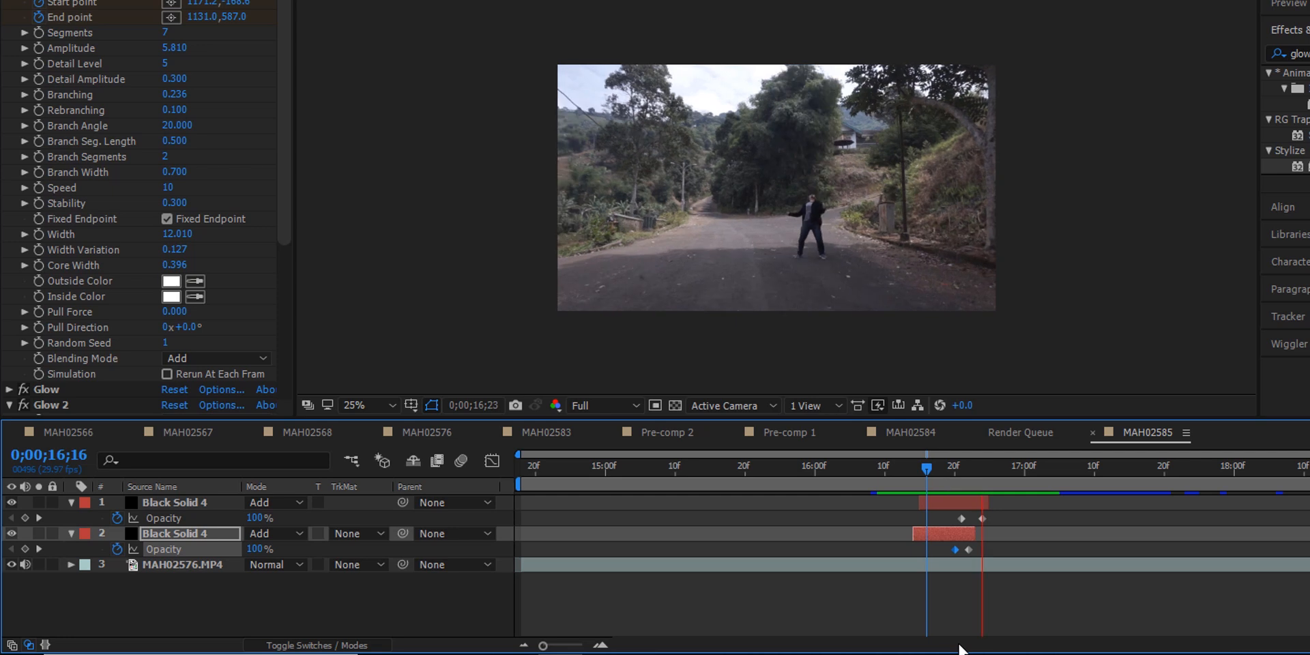
click(874, 477)
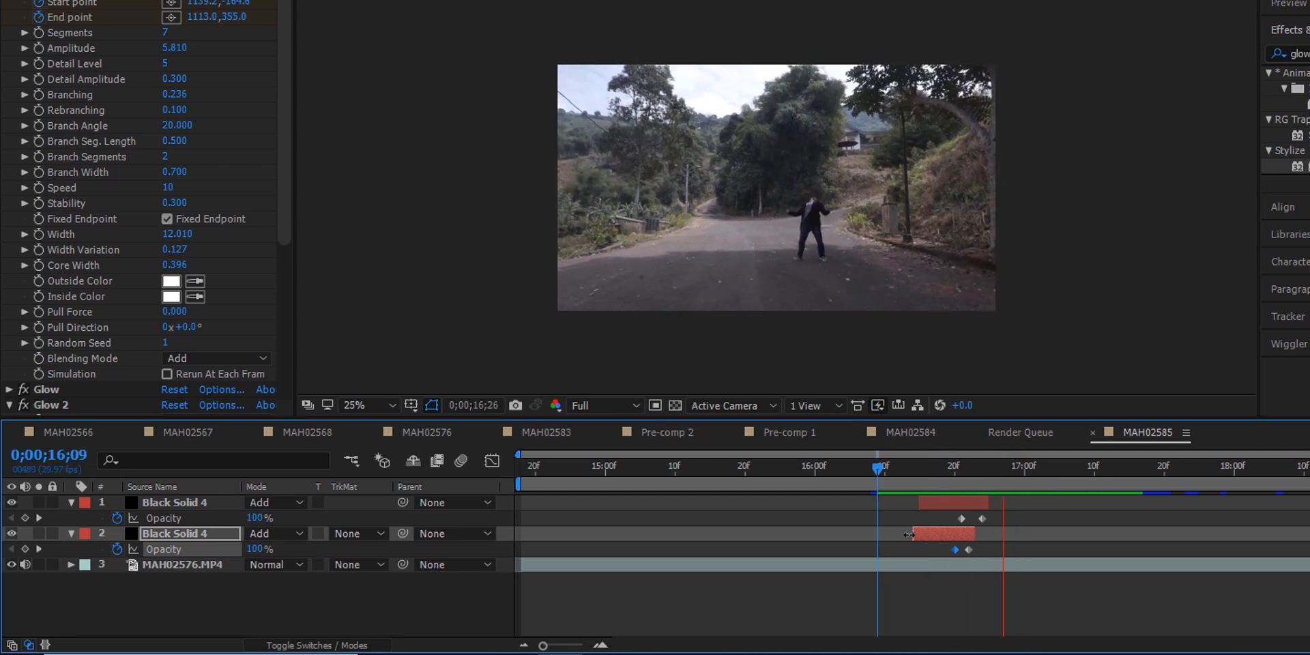
drag(895, 463, 1003, 497)
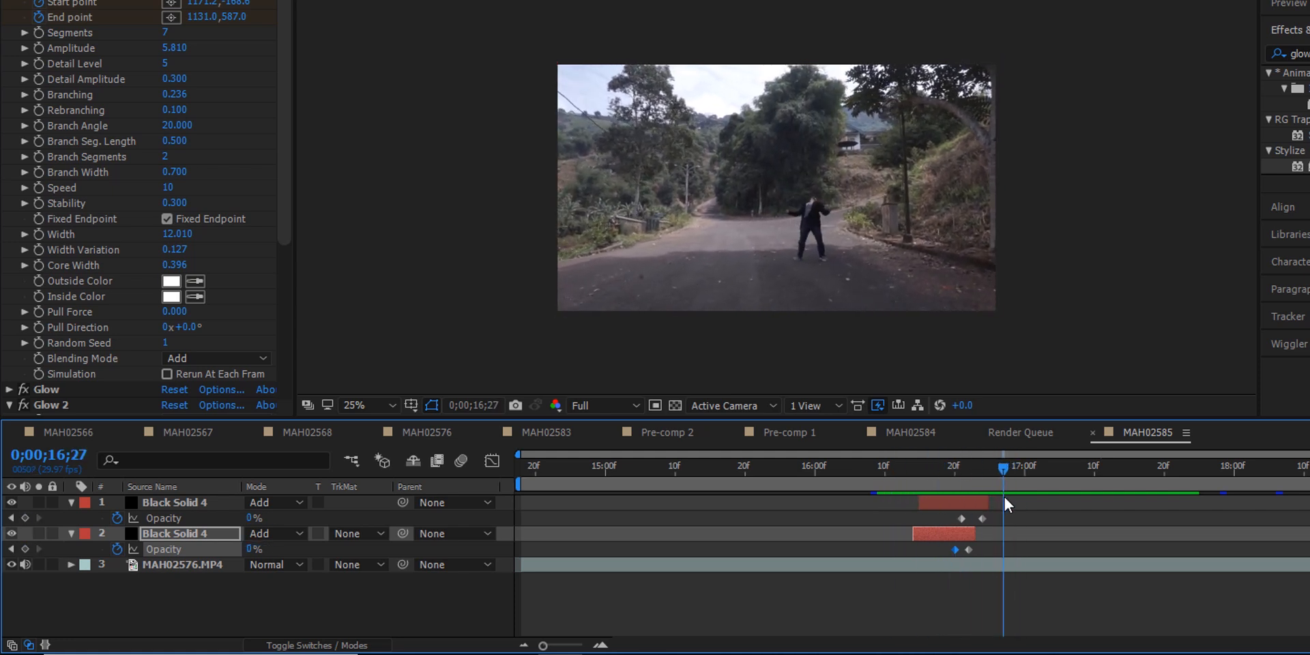
- Collapse the properties of both lightning layers and duplicate the two layers together
click(194, 611)
click(71, 502)
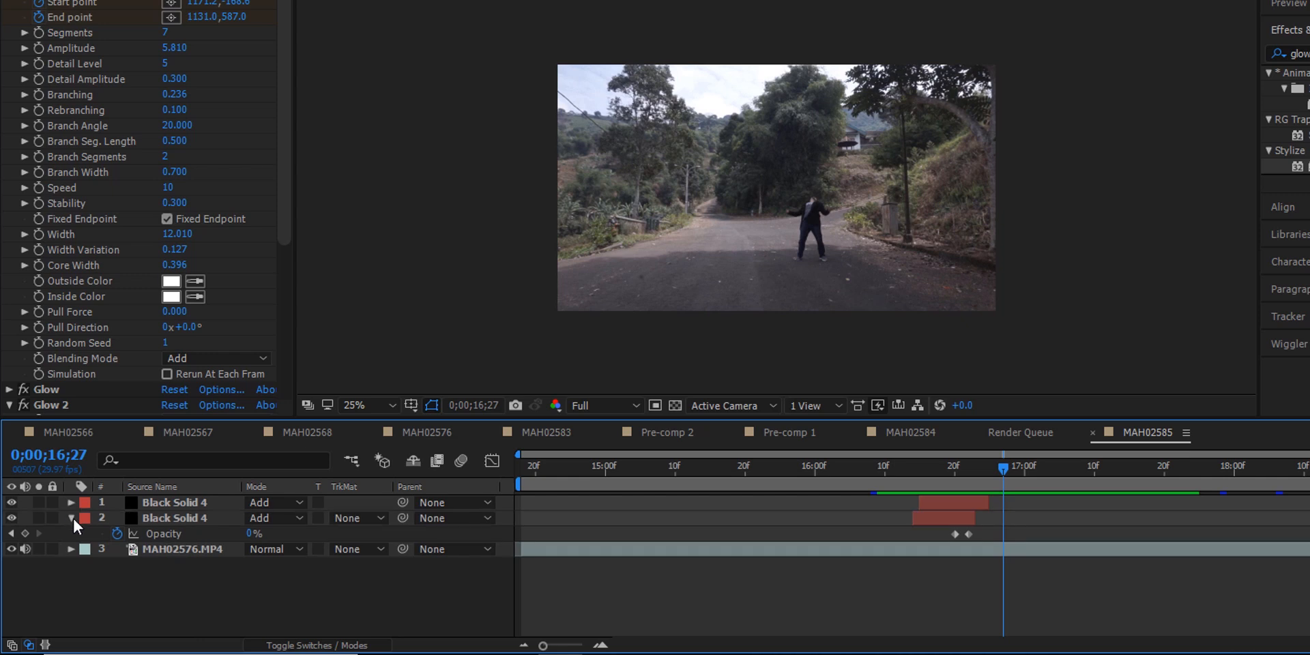
click(71, 518)
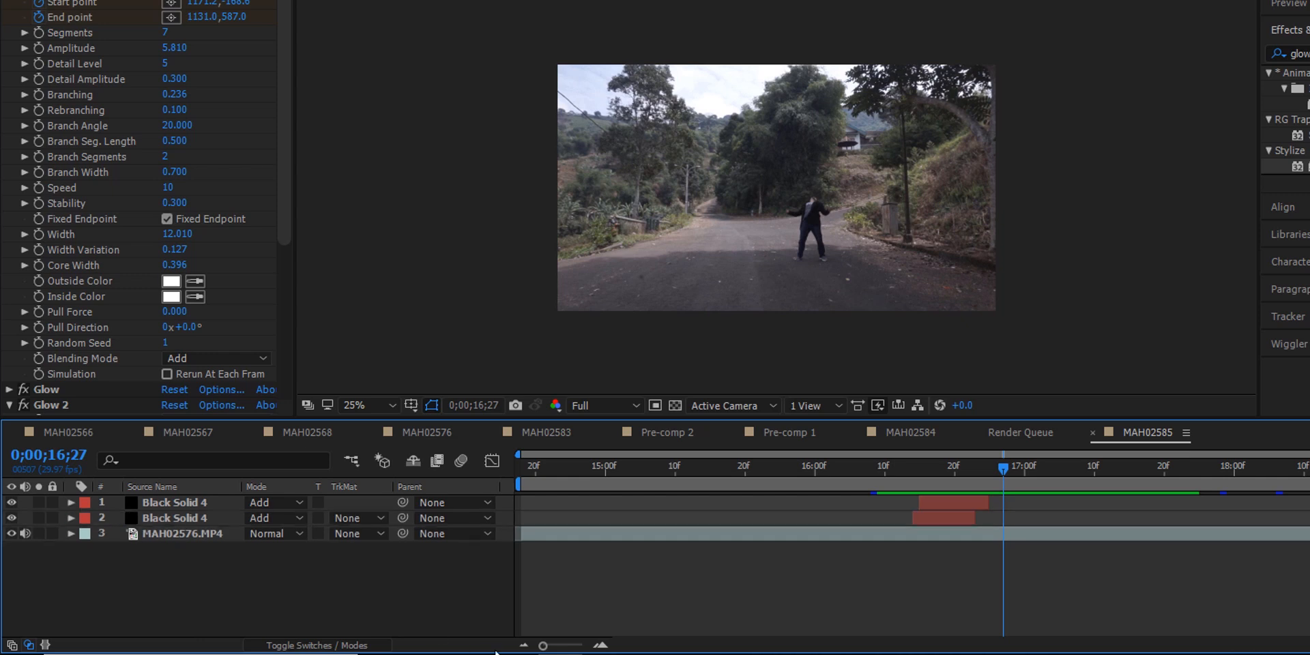
click(182, 517)
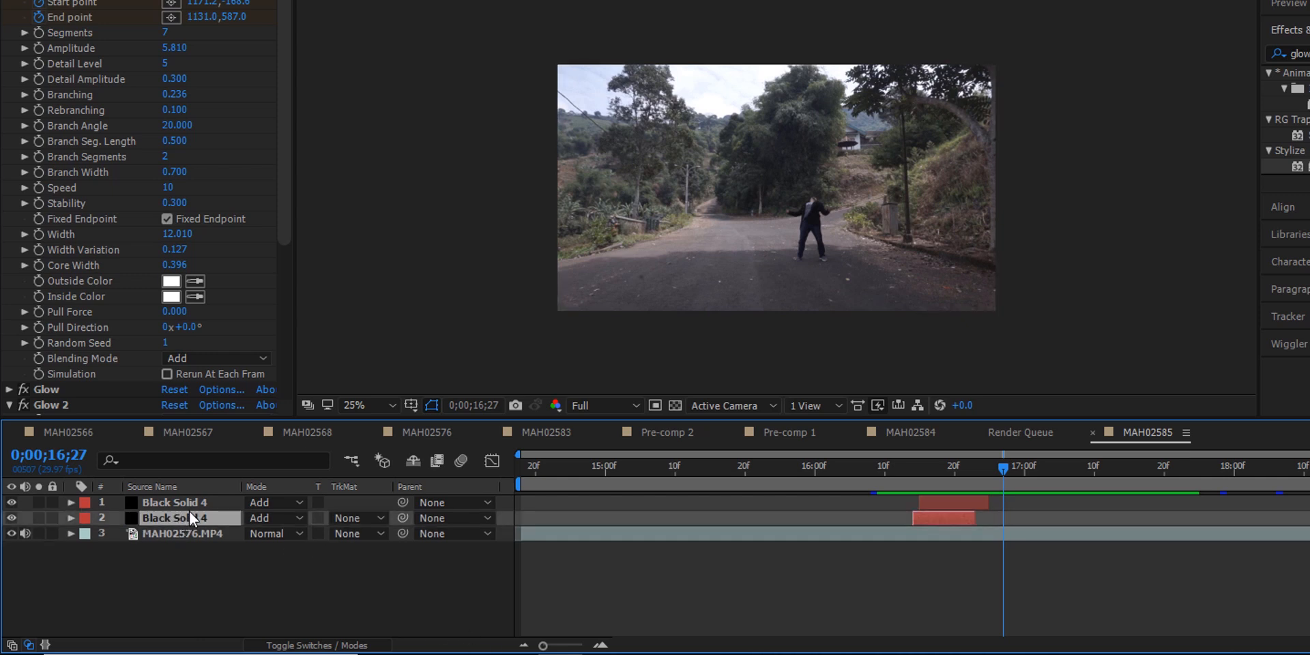
ctrl+click(190, 503)
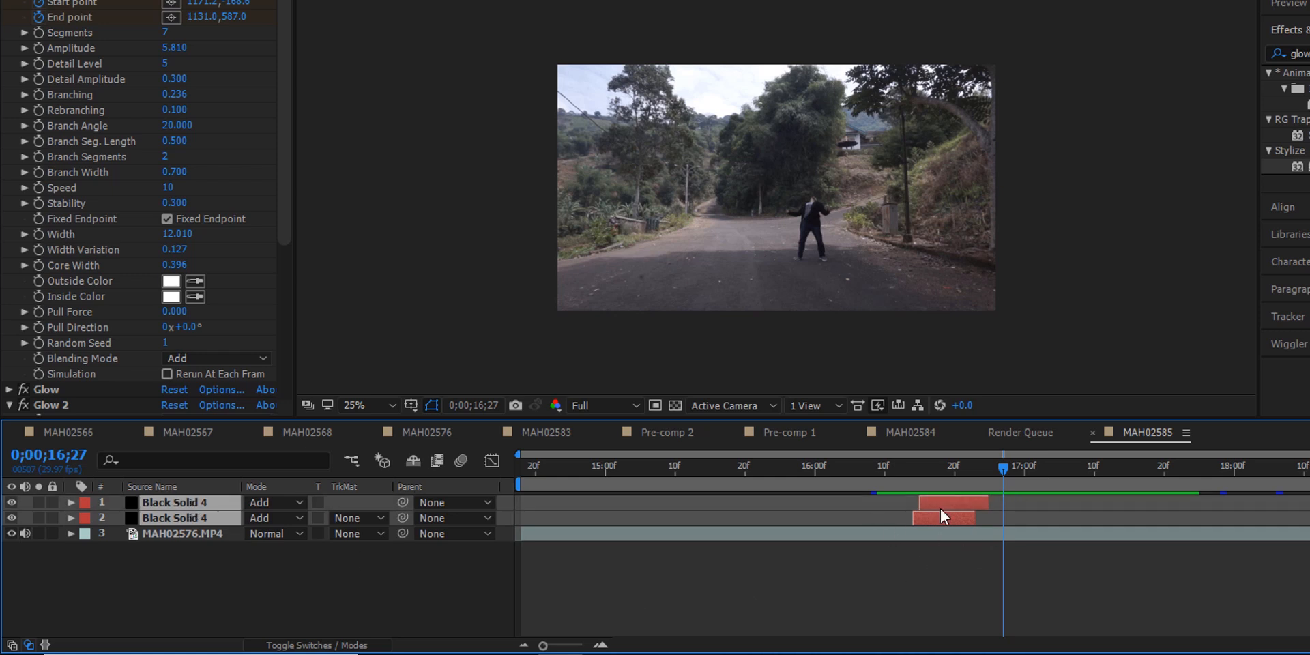
key(ctrl+d)
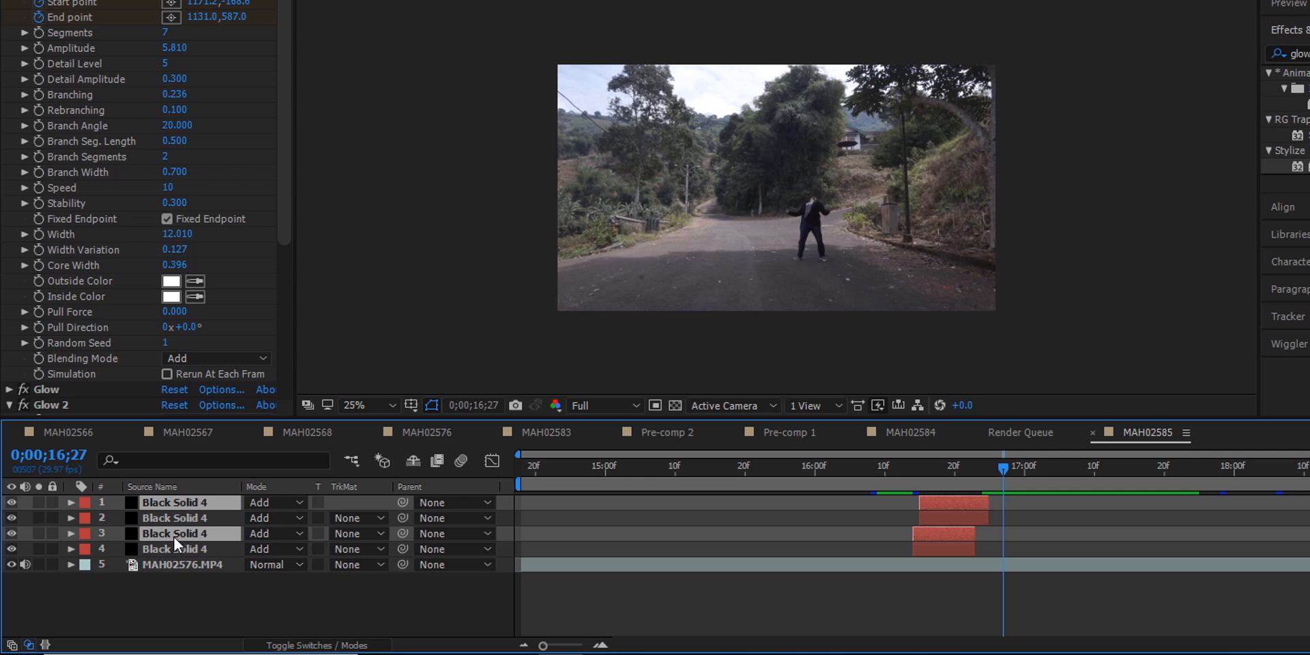
- Slide the two lightning copies later to start at about 0;00;16;26 and 0;00;16;27, and preview the repeated strike
drag(930, 534, 1018, 533)
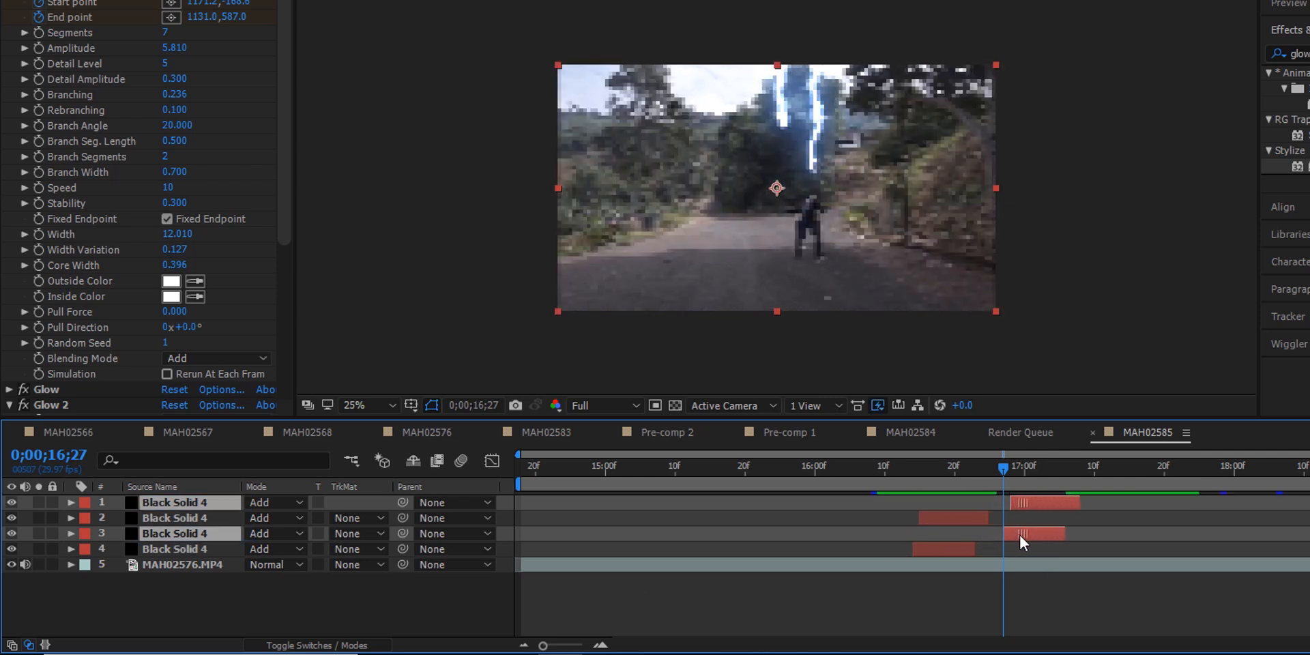
click(1059, 600)
click(898, 468)
drag(898, 471, 1016, 490)
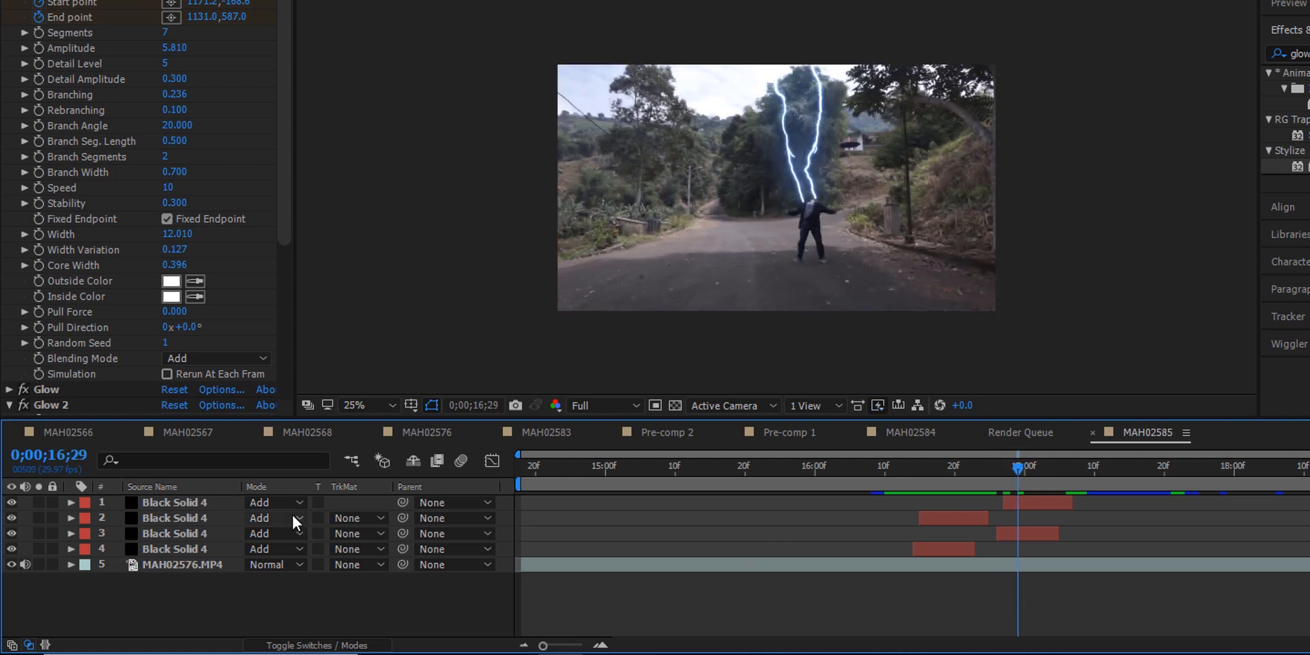
- Reveal the keyframes of both lightning copies and extend their ends to about 0;00;17;21 and 0;00;17;23
click(1044, 503)
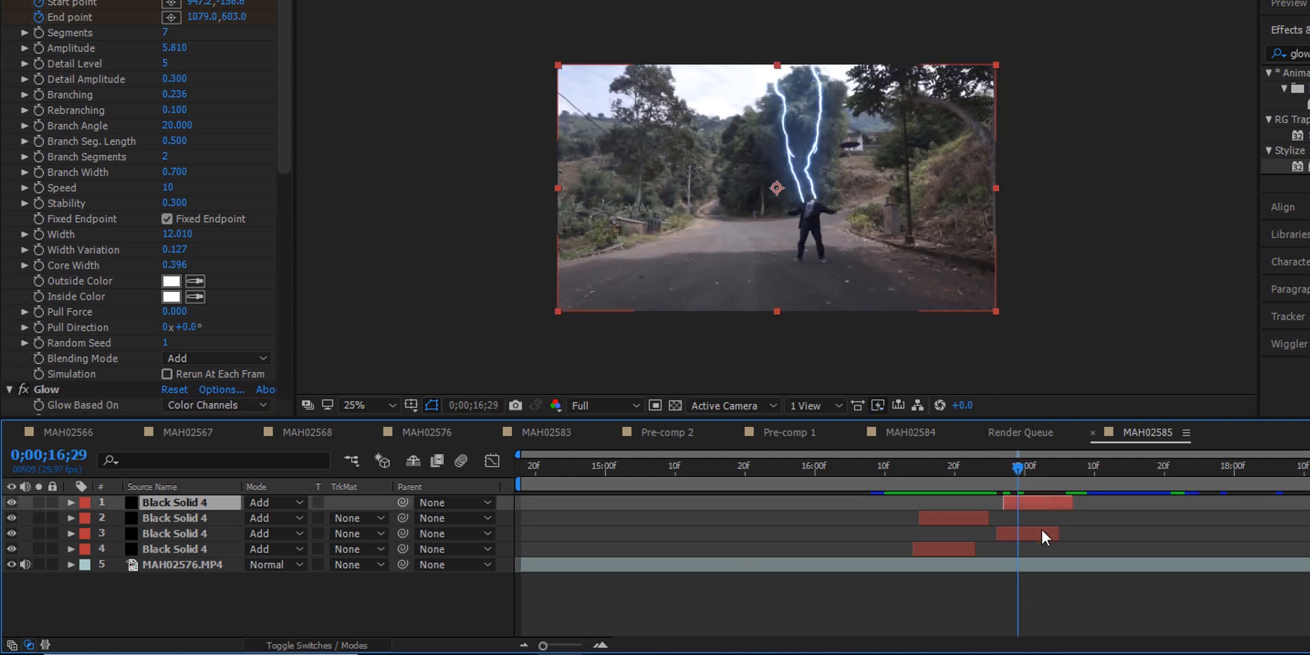
ctrl+click(1041, 529)
key(u)
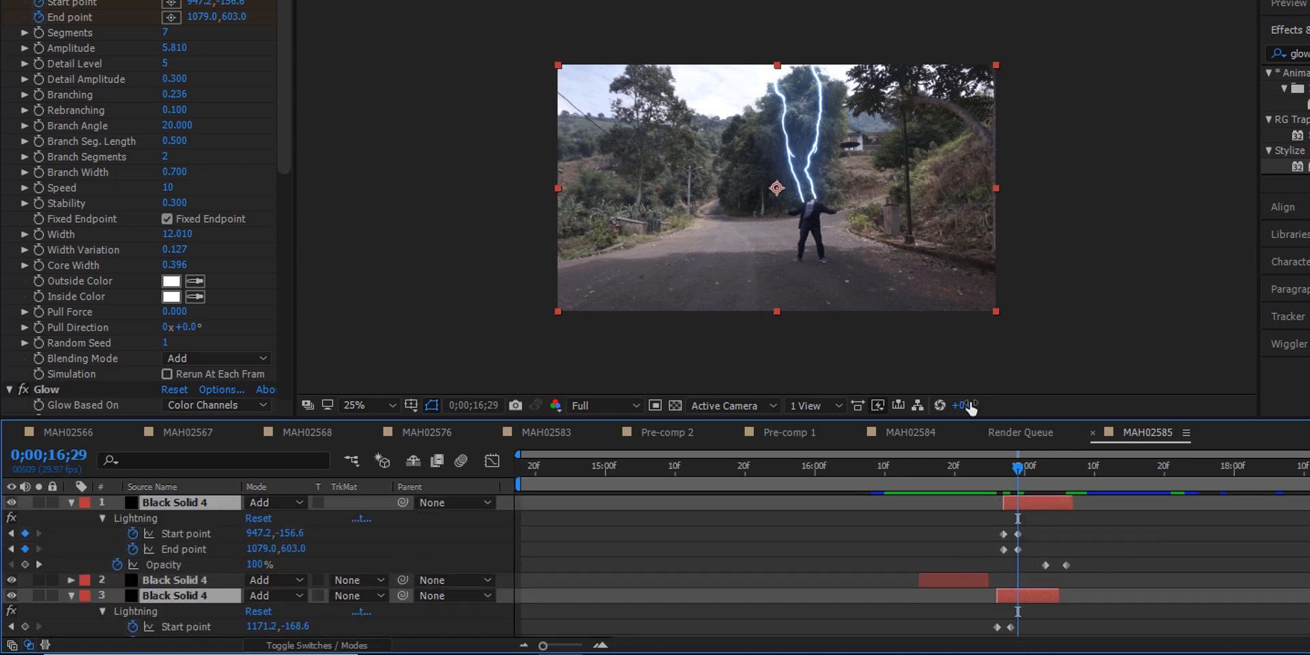
drag(975, 417, 990, 296)
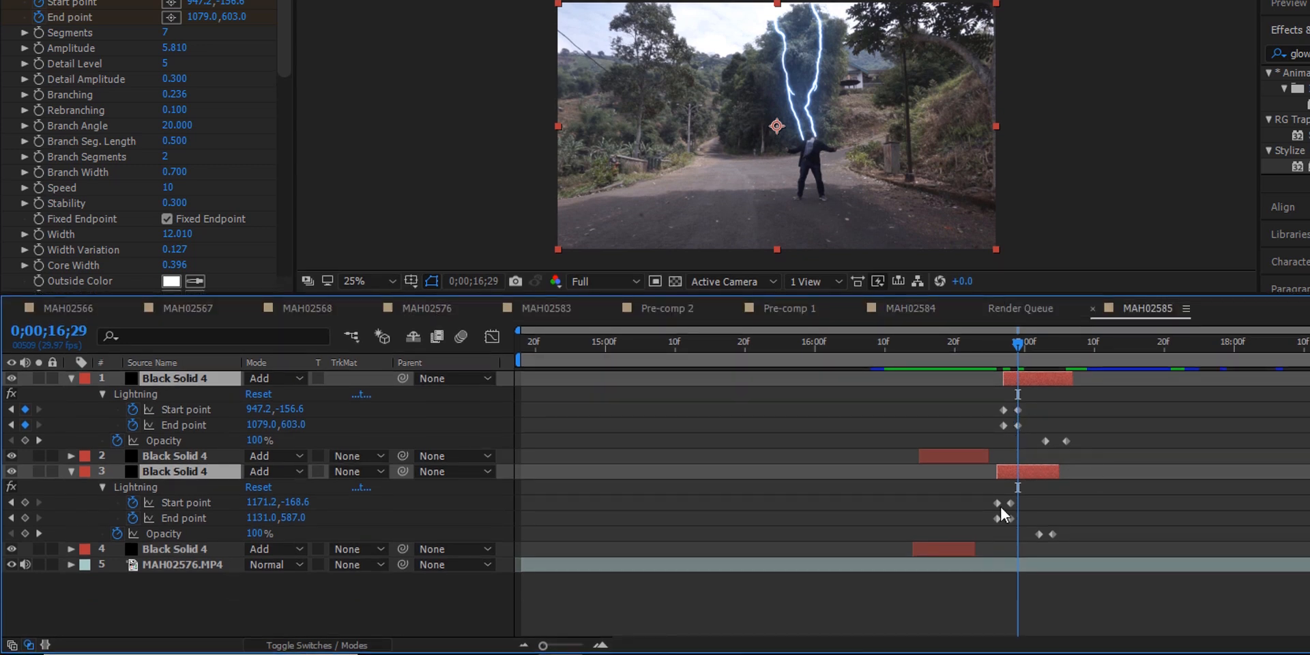
drag(1076, 379, 1190, 380)
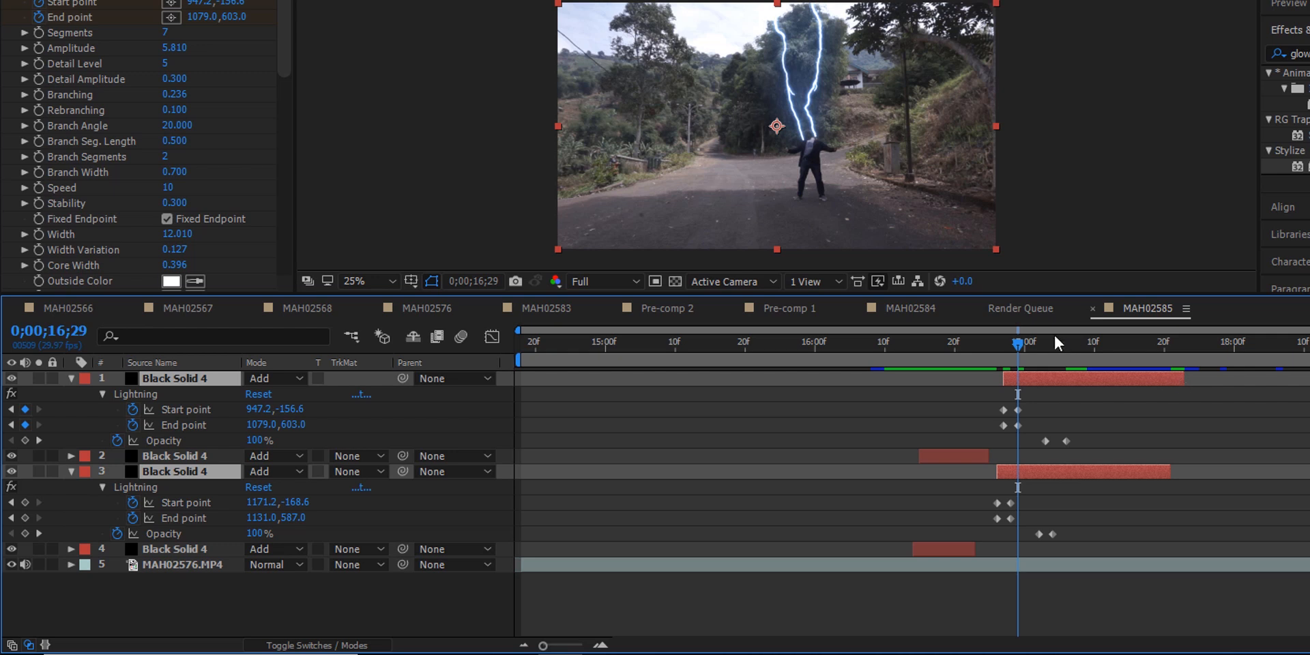
- With the playhead at 0;00;16;26, shift the lightning copies and their keyframes earlier to start at about 0;00;16;15 and 0;00;16;16
drag(1022, 350, 1012, 351)
key(Page_Up)
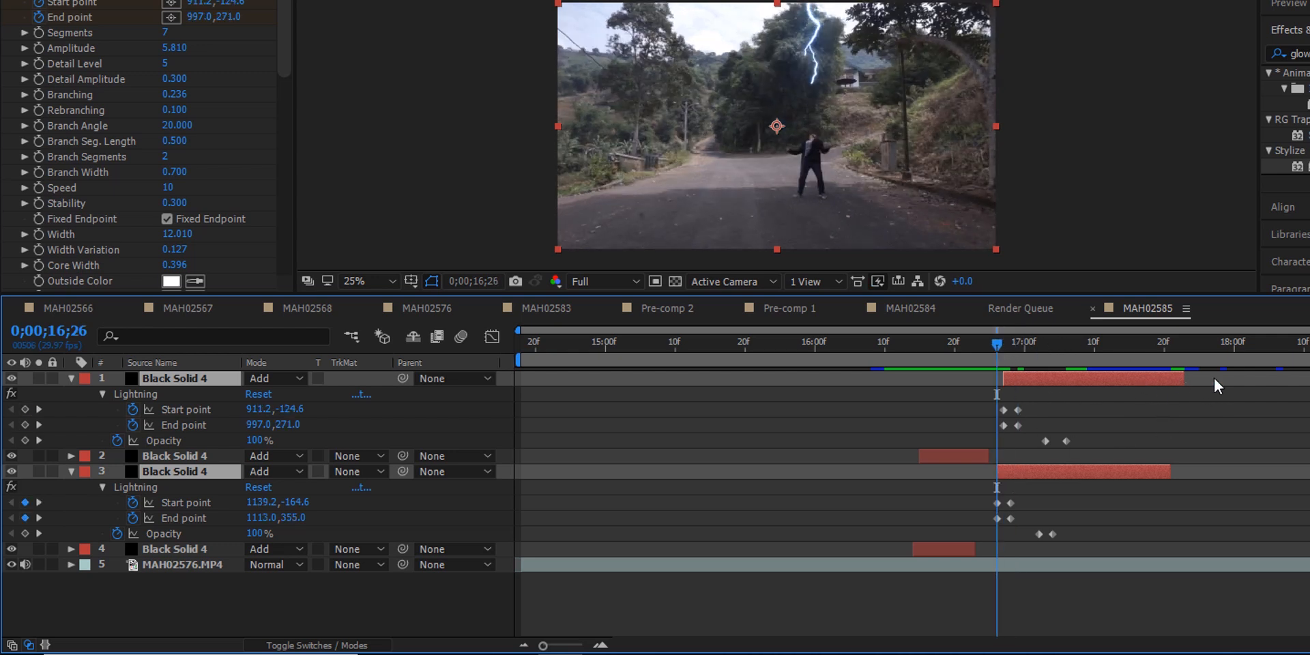
drag(1190, 383, 1144, 391)
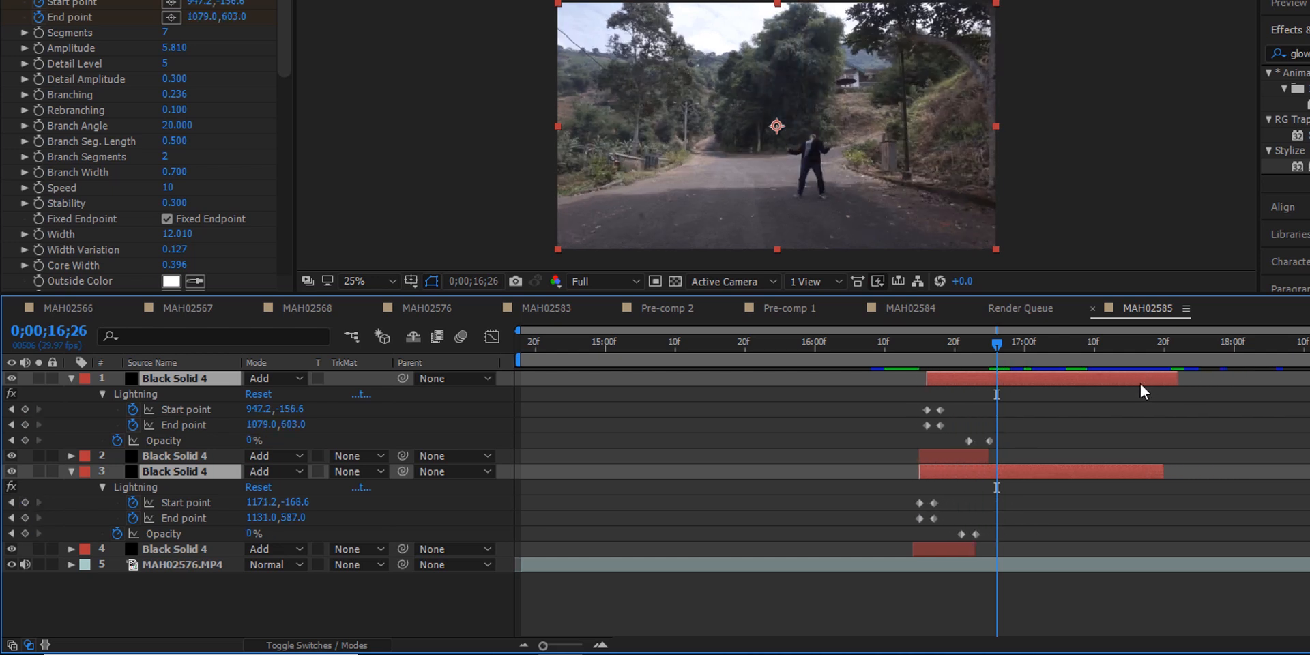
- Move the top copy's Lightning and Opacity keyframes to begin at 0;00;16;26 and the other copy's to begin at 0;00;16;27
drag(880, 401, 1012, 441)
drag(940, 413, 1007, 421)
drag(883, 494, 1008, 511)
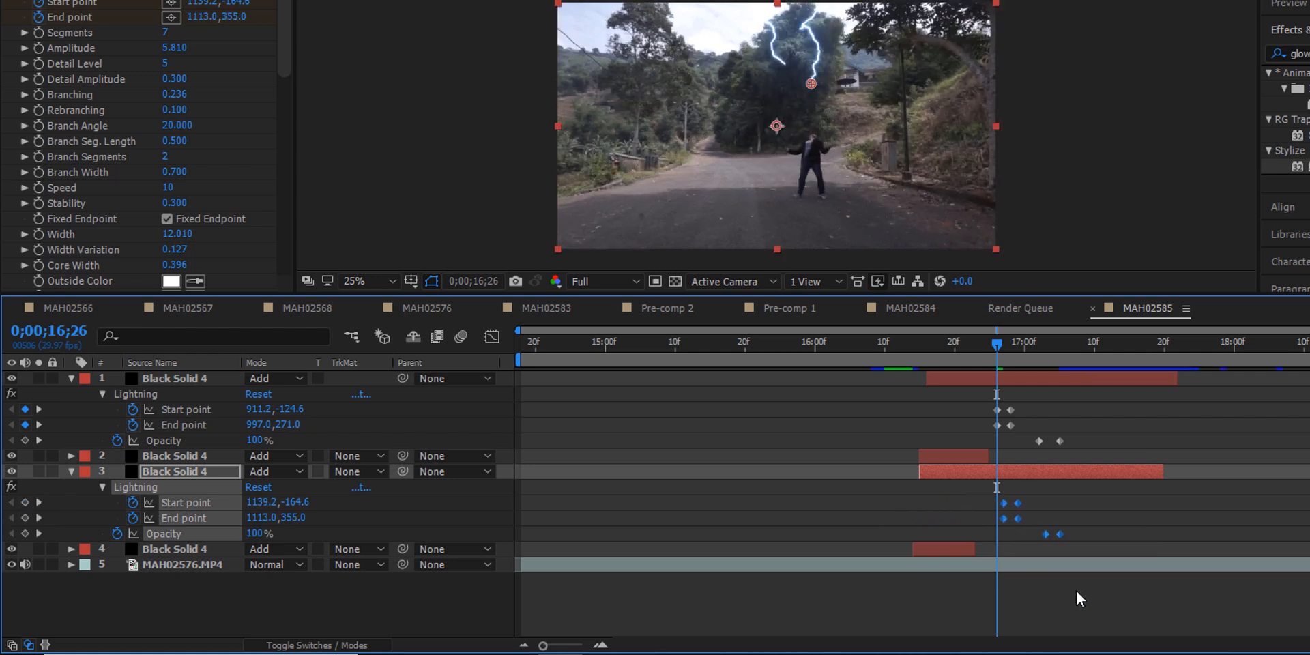
- Trim the starts of the two second-strike lightning layers to their first keyframes, at 0;00;16;26 and about 0;00;16;27
click(983, 443)
drag(917, 379, 985, 394)
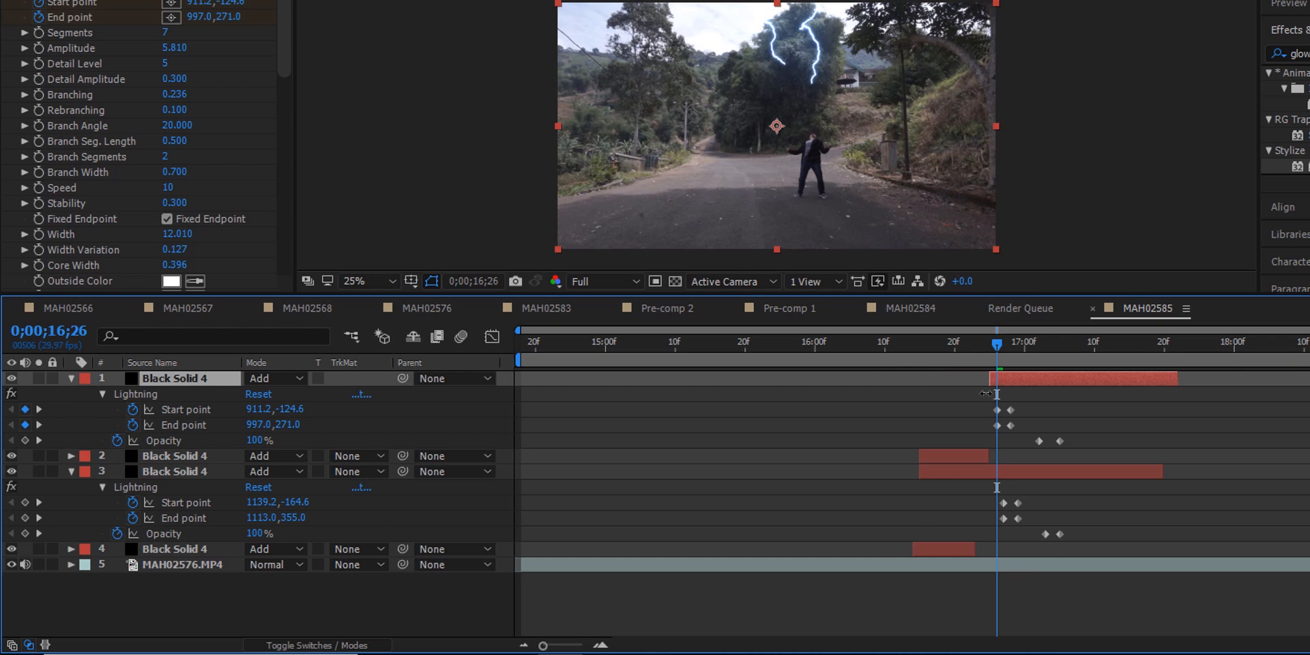
drag(921, 473, 1004, 478)
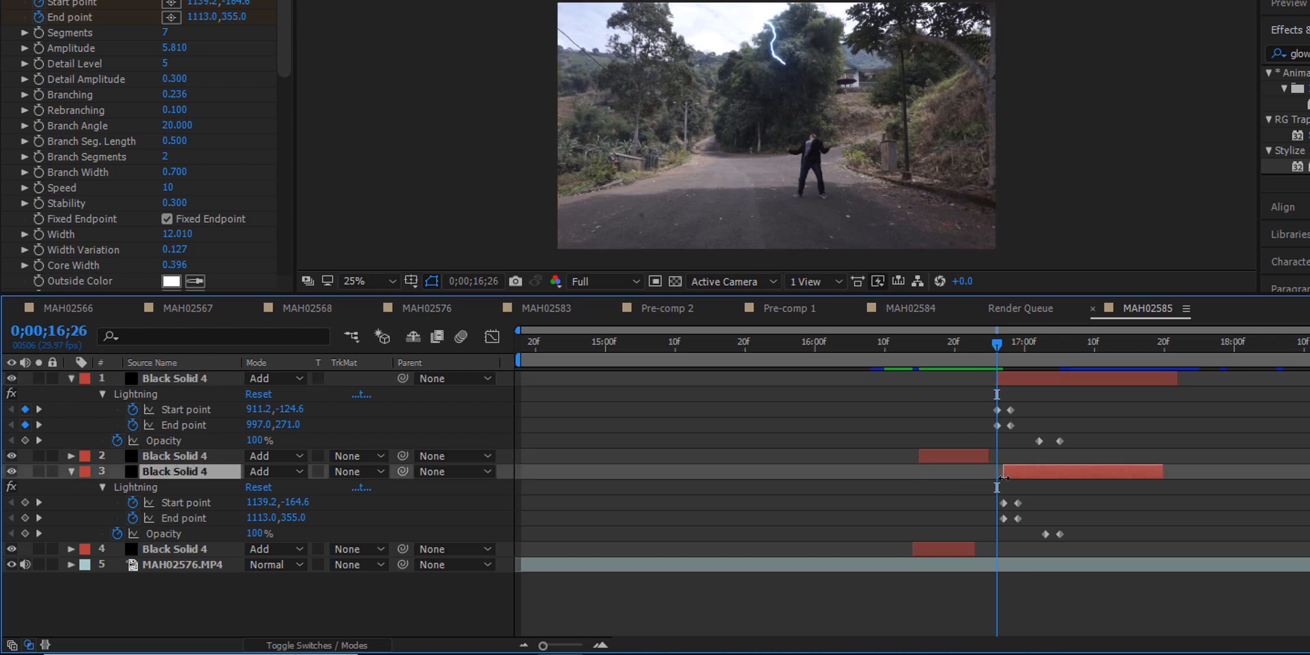
click(1091, 600)
- Preview both lightning strikes repeatedly from about 0;00;16;09 to check the timing of the second strike
click(877, 346)
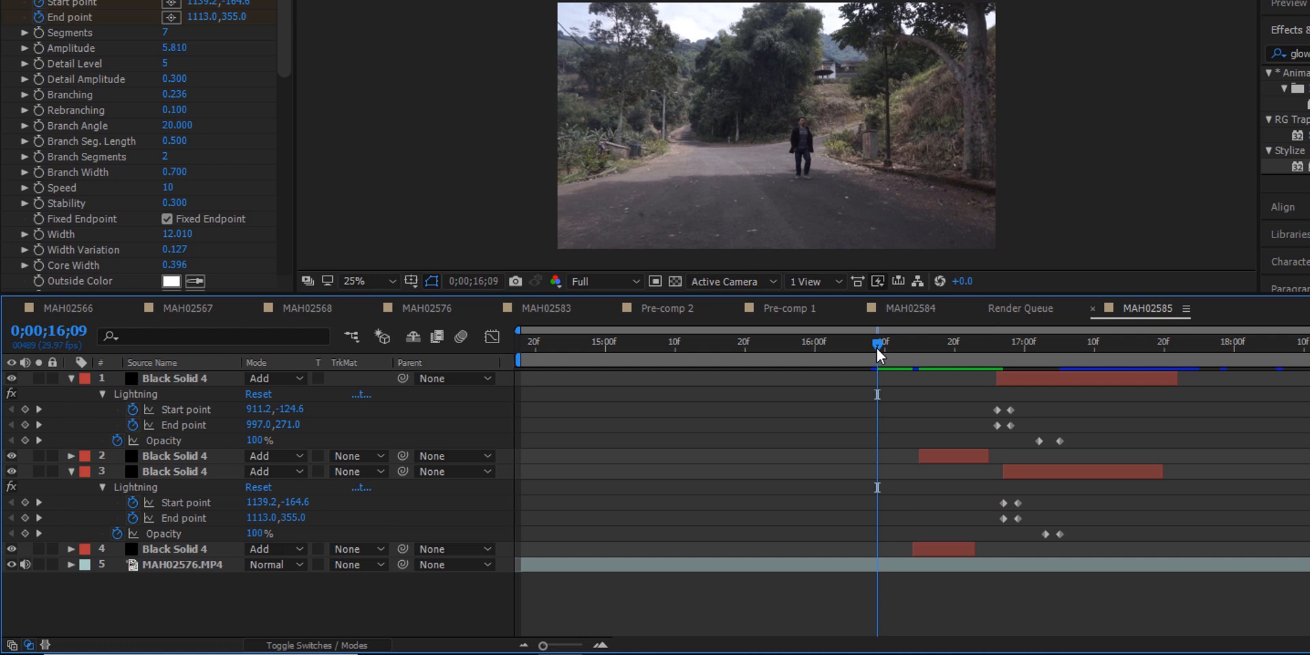
key(space)
key(space)
drag(993, 347, 892, 348)
key(space)
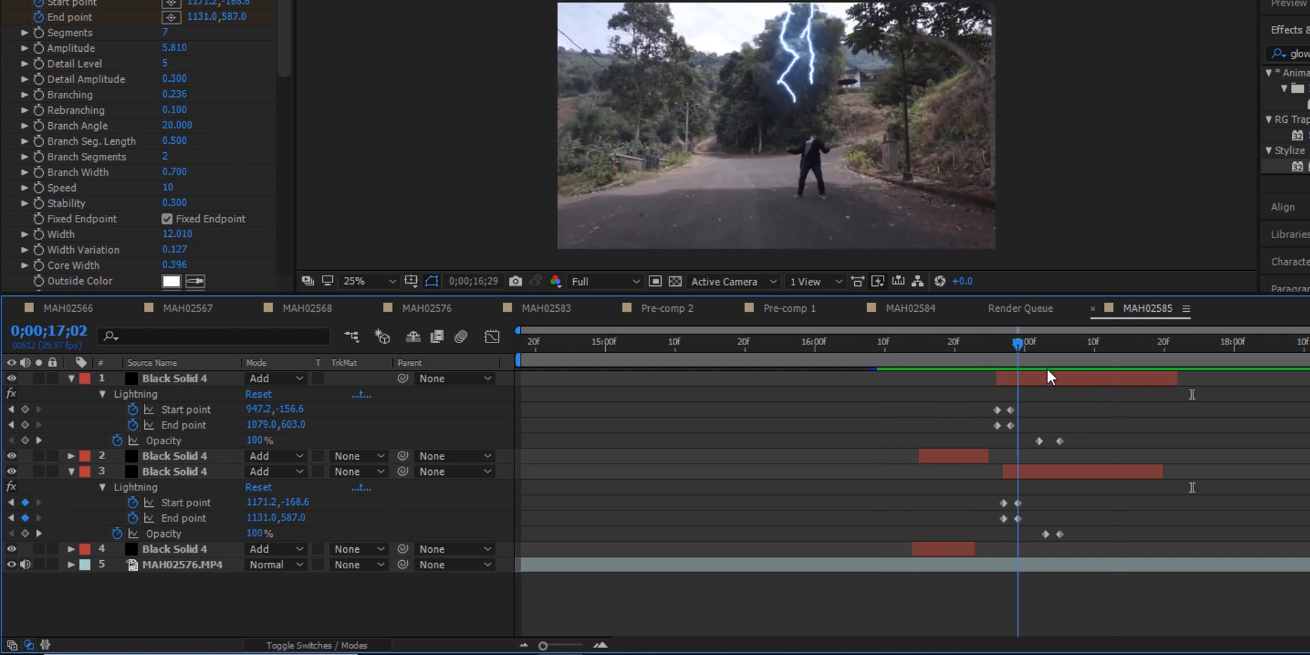
key(space)
click(871, 347)
key(space)
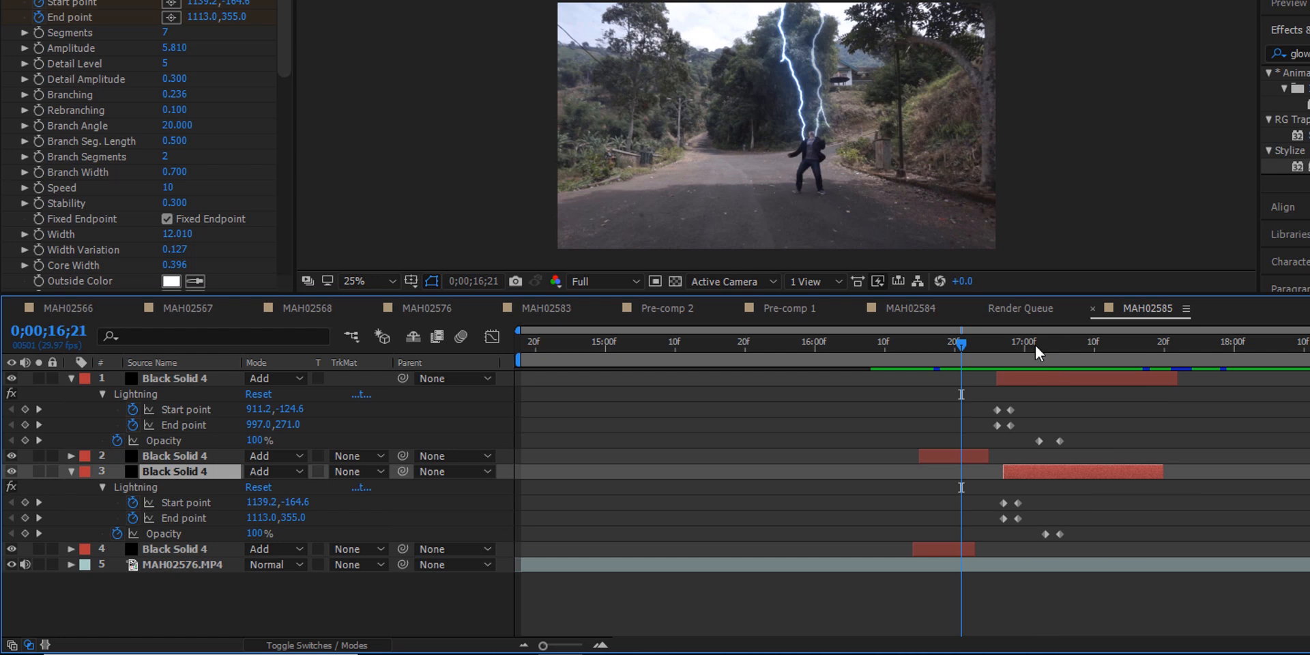
- Trim the ends of both second-strike lightning layers to about 0;00;17;08, just past their fade-out keyframes
drag(1035, 343, 1060, 353)
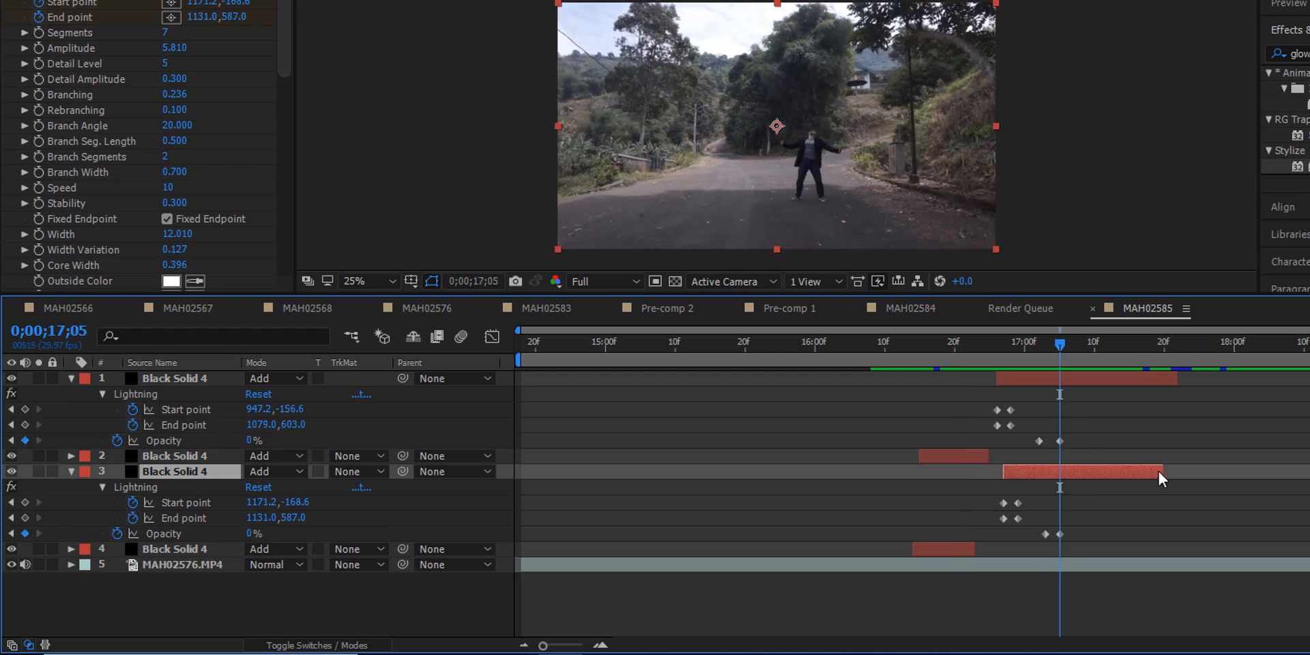
drag(1113, 471, 1080, 471)
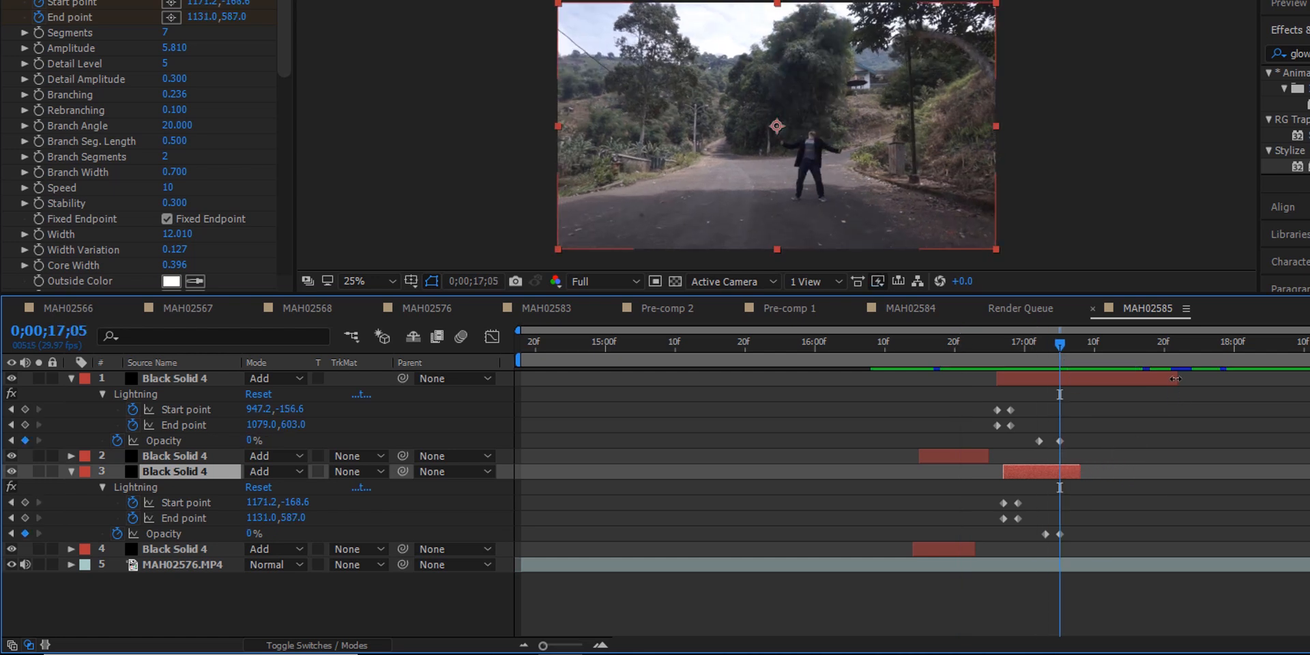
drag(1175, 378, 1080, 379)
click(57, 396)
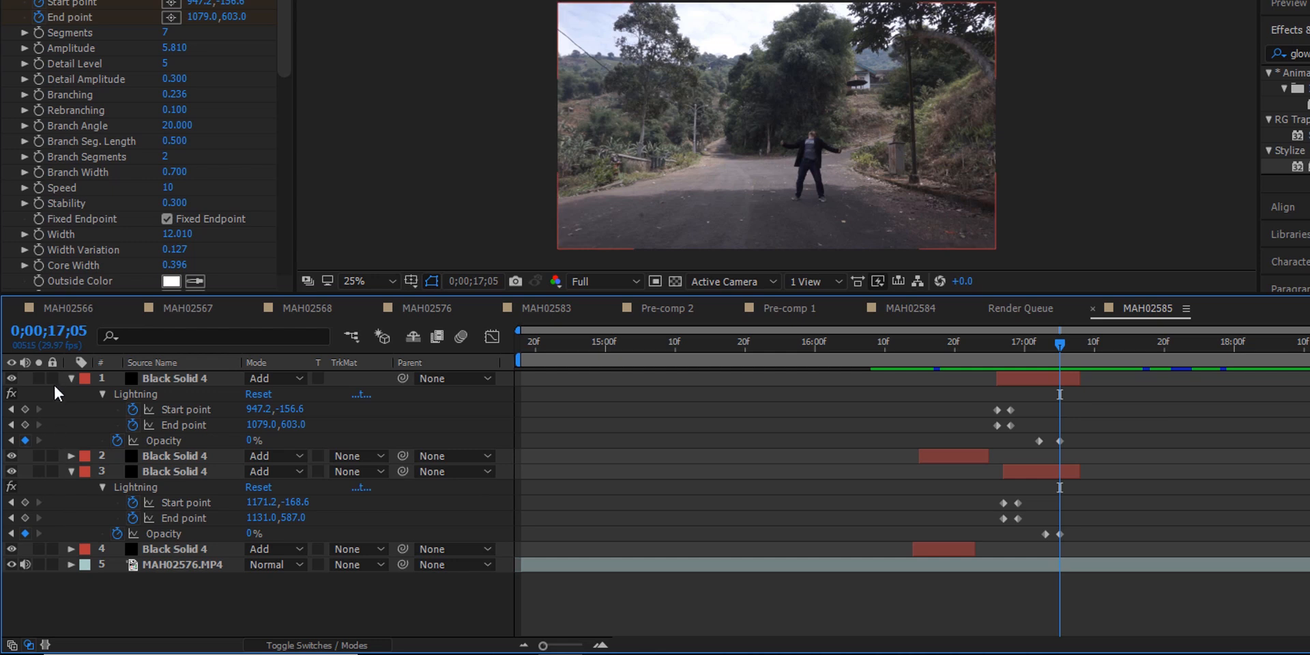
- Collapse the two second-strike lightning layers, duplicate them, and move the copies to start at about 0;00;17;09 as a third strike
click(72, 377)
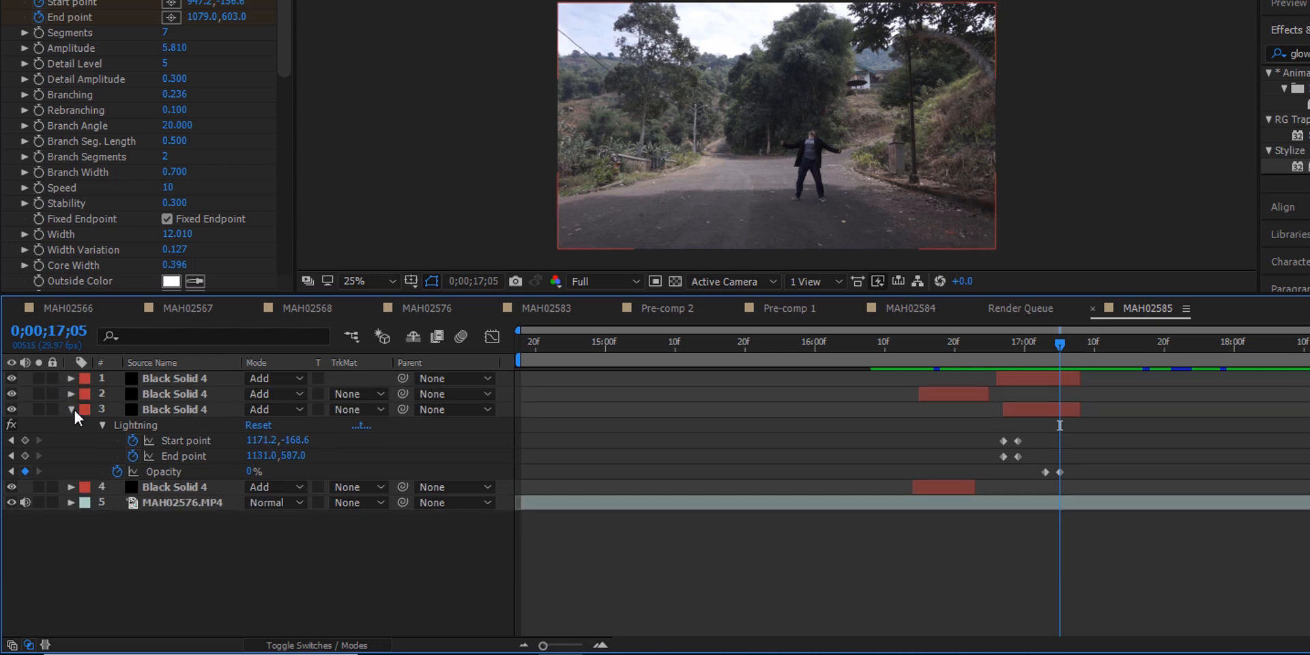
click(71, 408)
click(1051, 377)
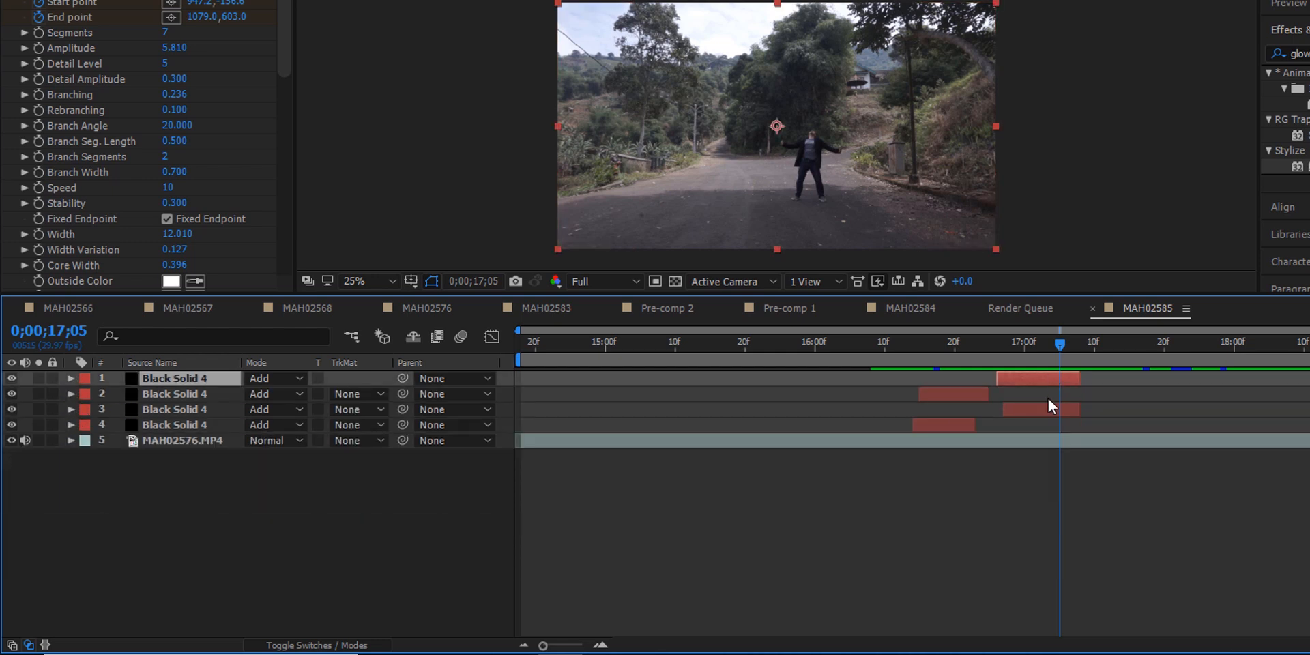
ctrl+click(1033, 410)
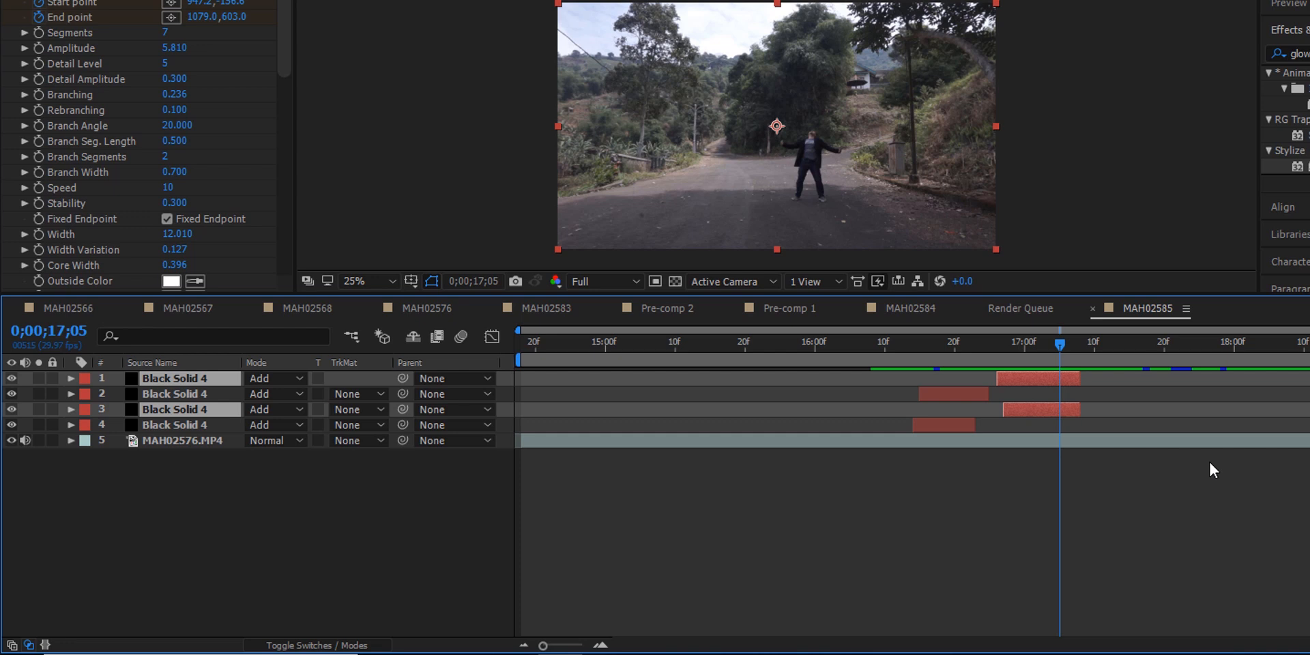
key(ctrl+d)
drag(1057, 343, 1089, 346)
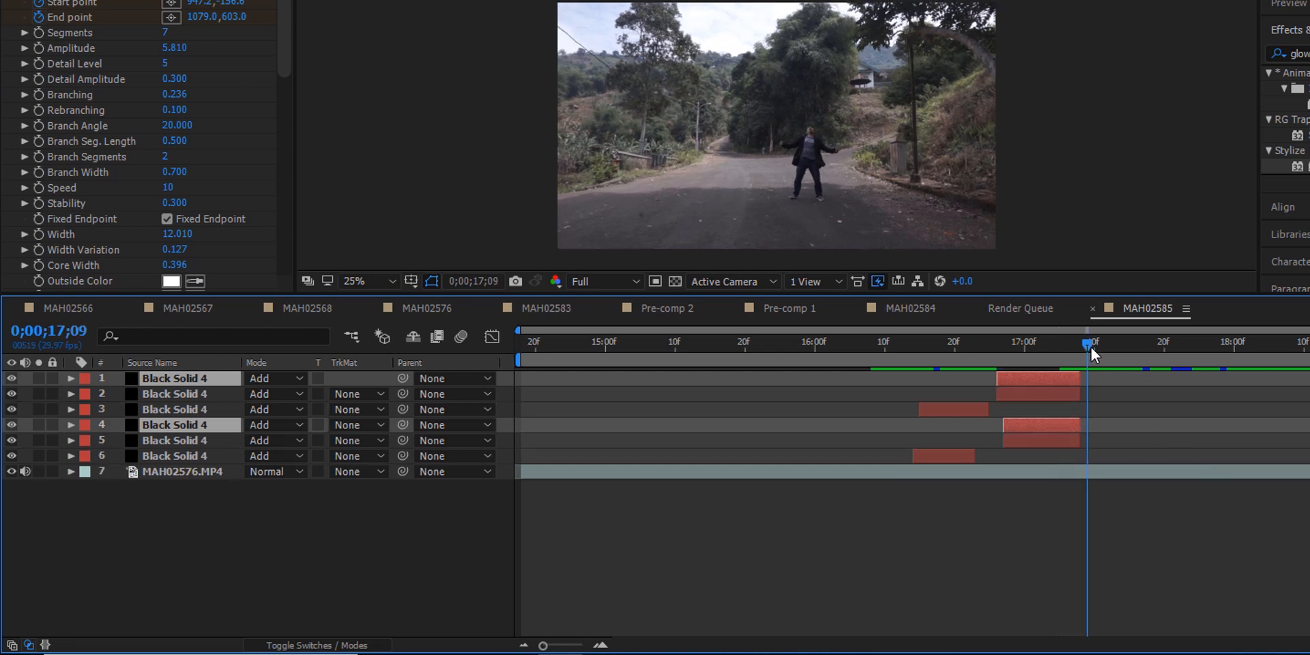
drag(1022, 374, 1112, 376)
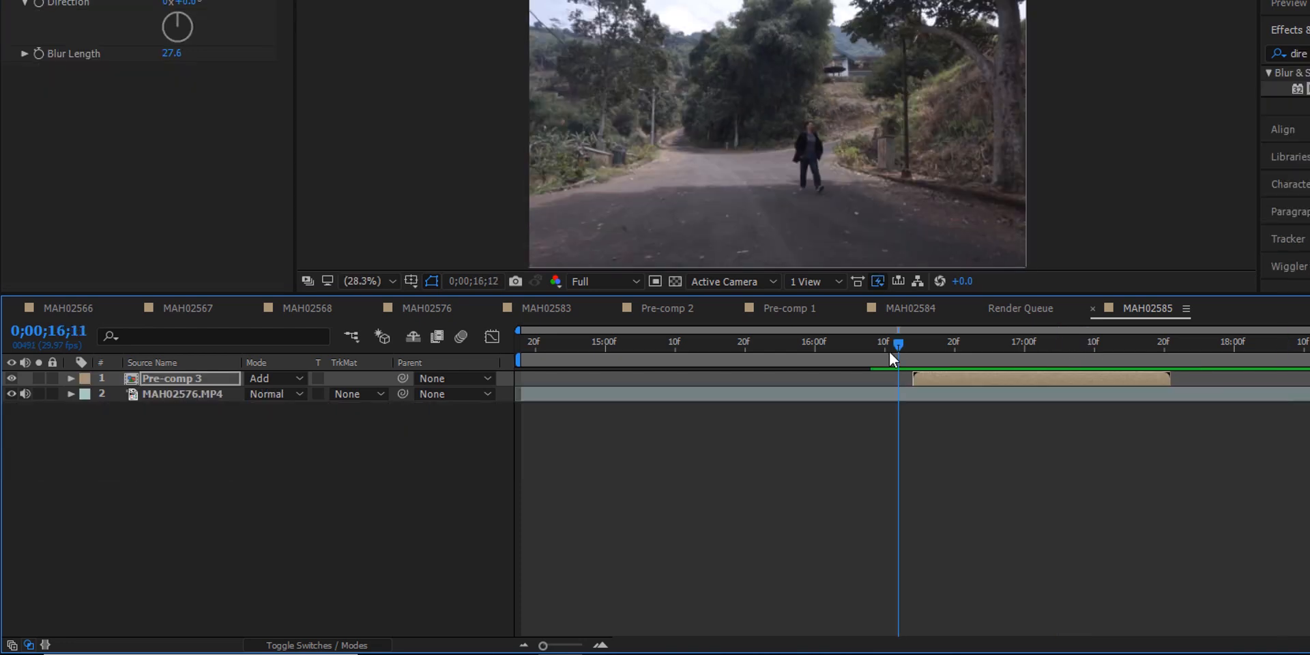
- Preview the precomposed lightning strikes in Pre-comp 3 over the footage from about 0;00;16;11
drag(890, 352, 896, 402)
click(960, 460)
key(space)
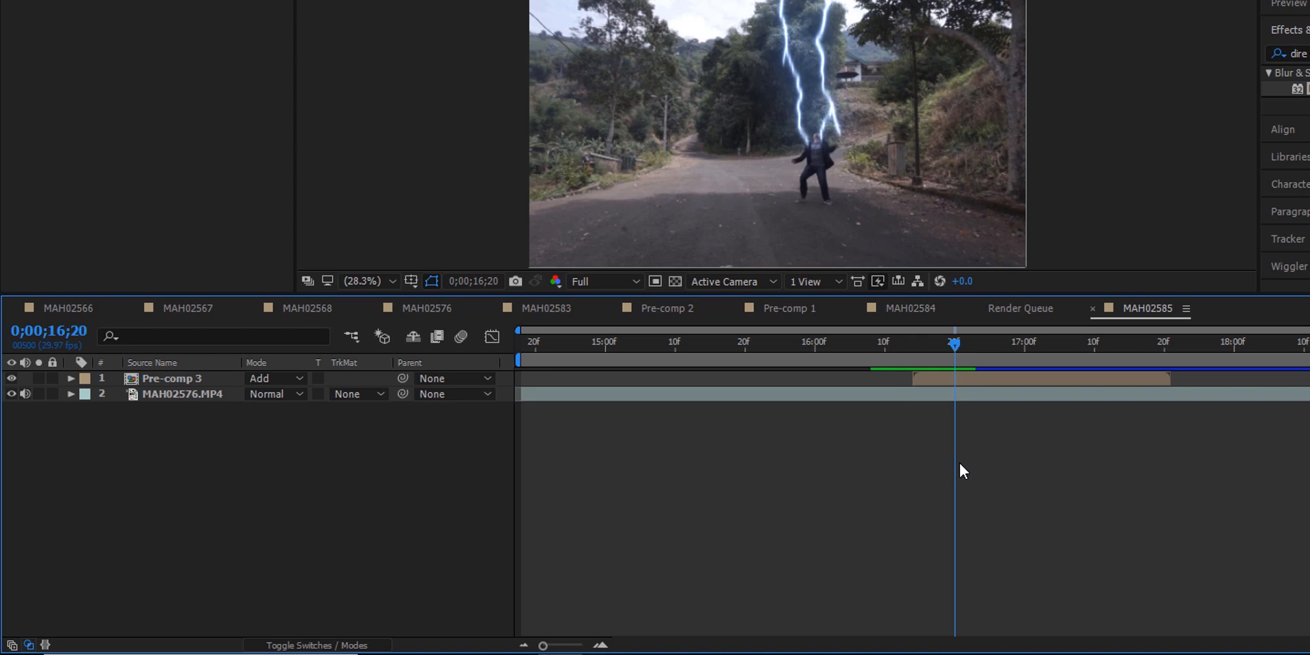
click(950, 353)
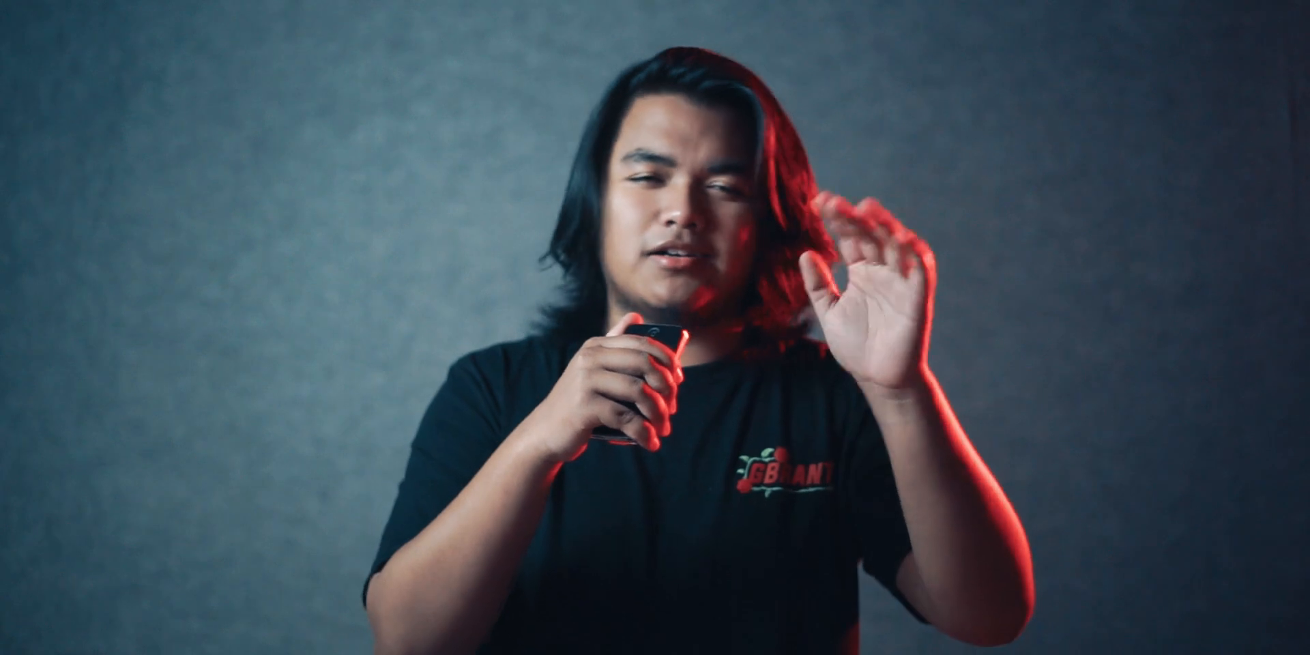